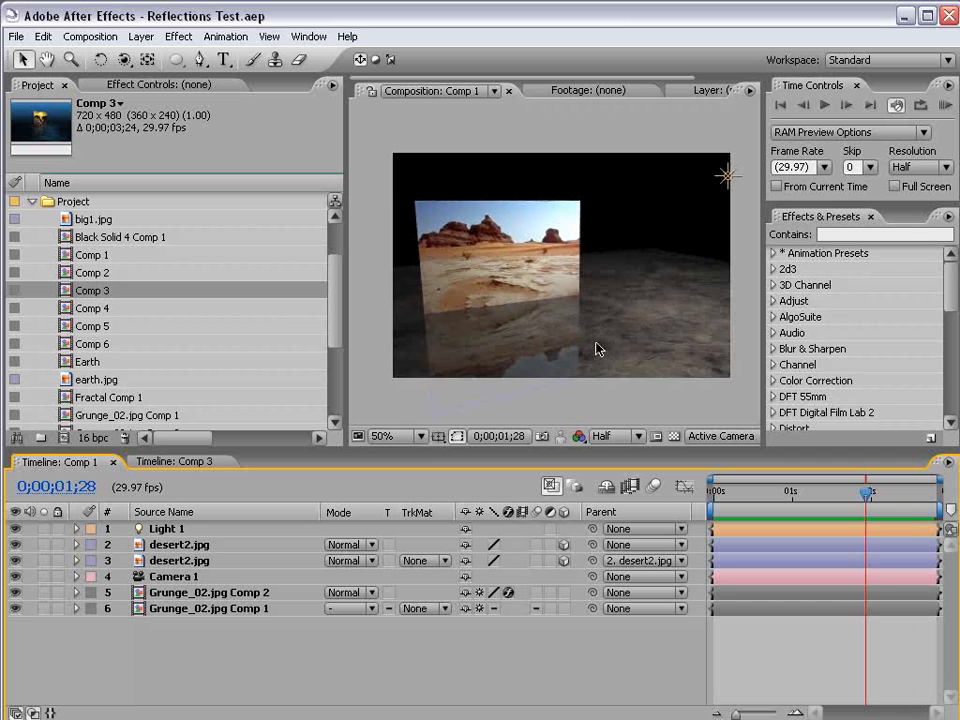
- Open the Comp 3 timeline and scrub through its animation to examine the dolphin picture's reflection on the water
click(178, 462)
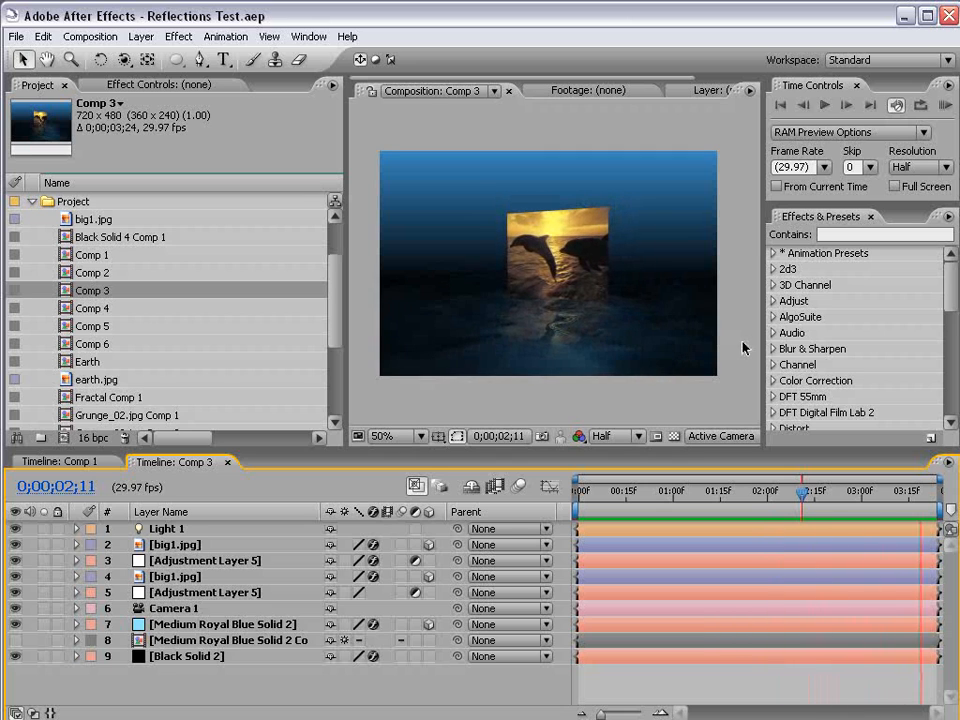
drag(618, 494, 728, 497)
click(693, 497)
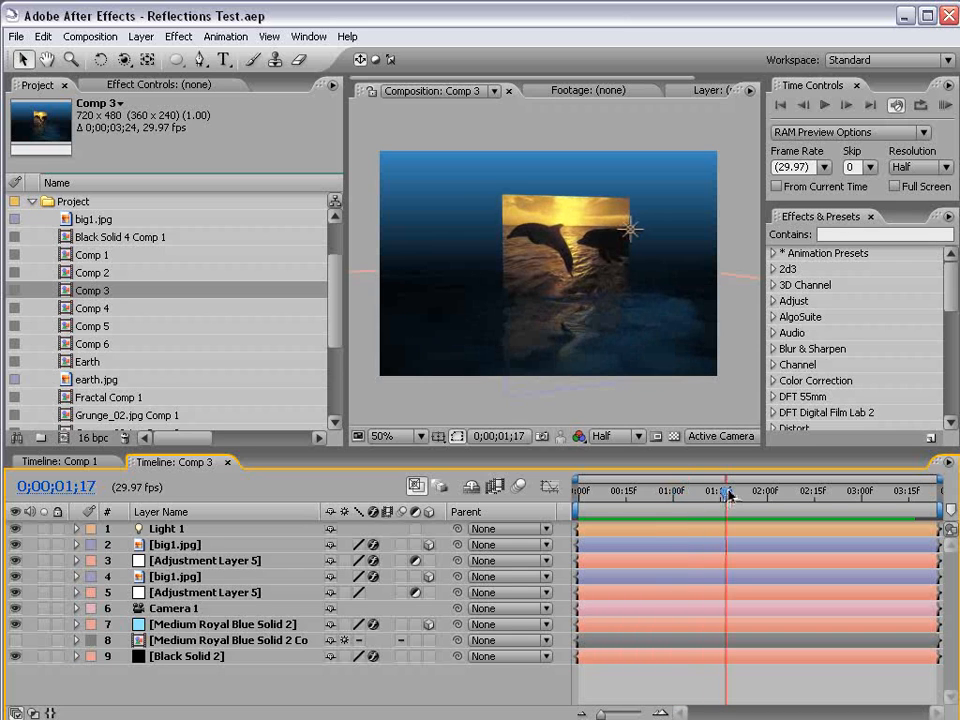
drag(729, 495, 661, 494)
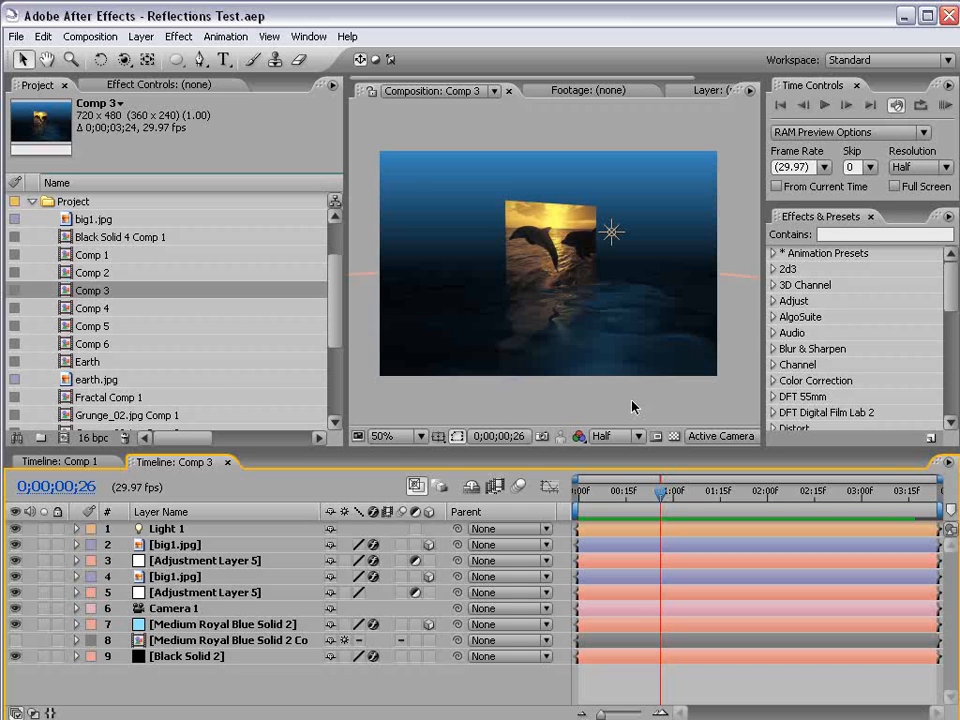
drag(624, 482, 736, 497)
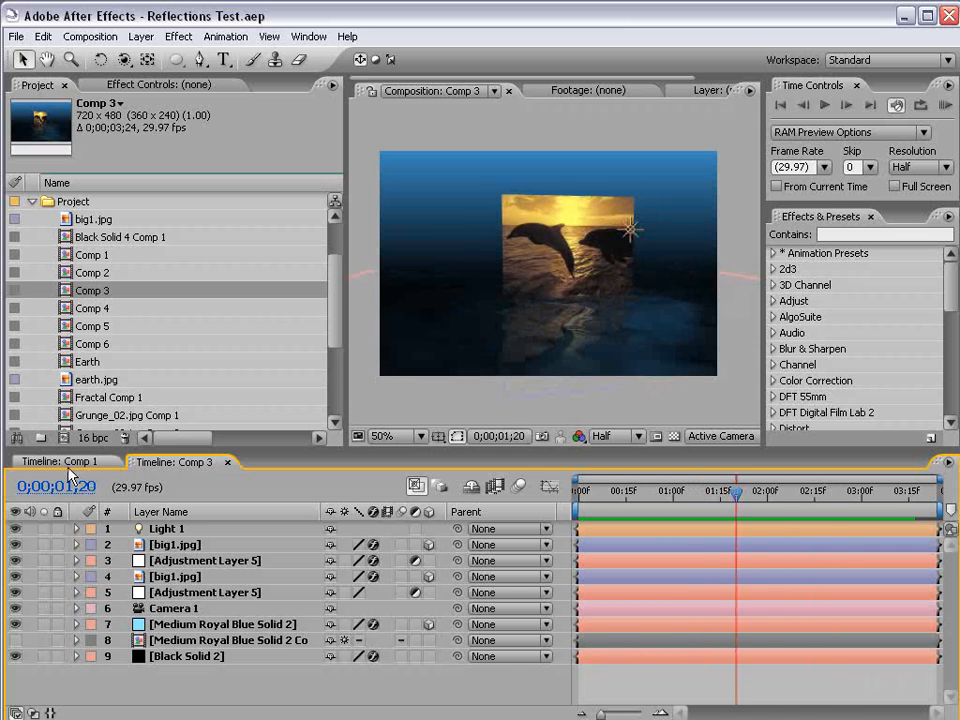
- Create a new 720 x 480 composition with the NTSC DV preset and a 10-second duration
click(90, 37)
click(100, 56)
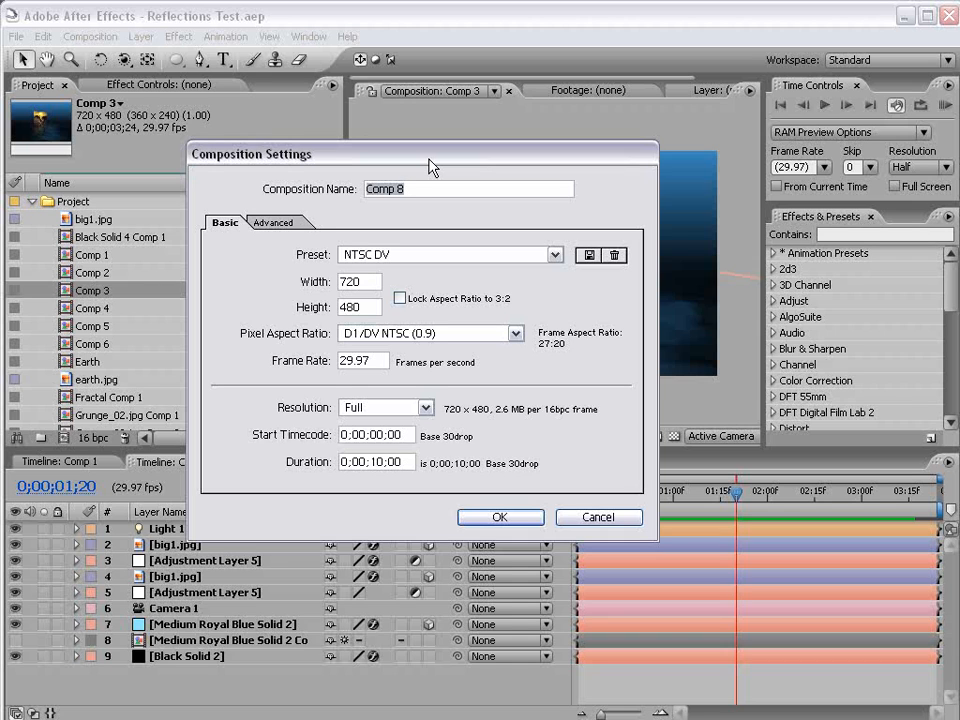
click(513, 519)
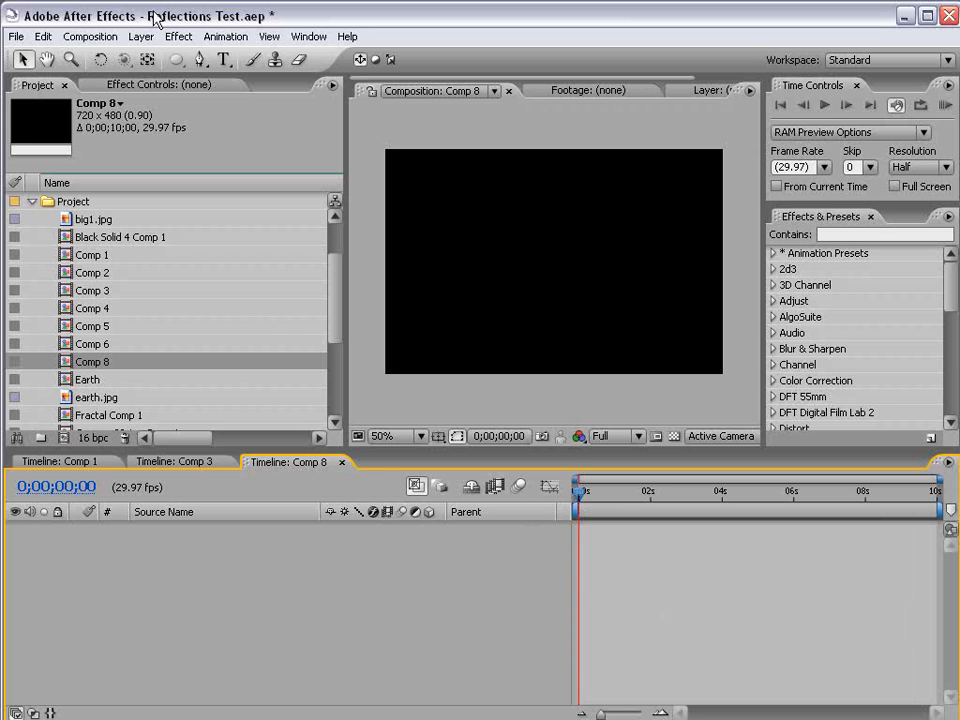
- Add a black solid layer 1200 pixels wide and 1200 pixels high to the new composition
click(141, 36)
mouse_move(155, 56)
click(417, 75)
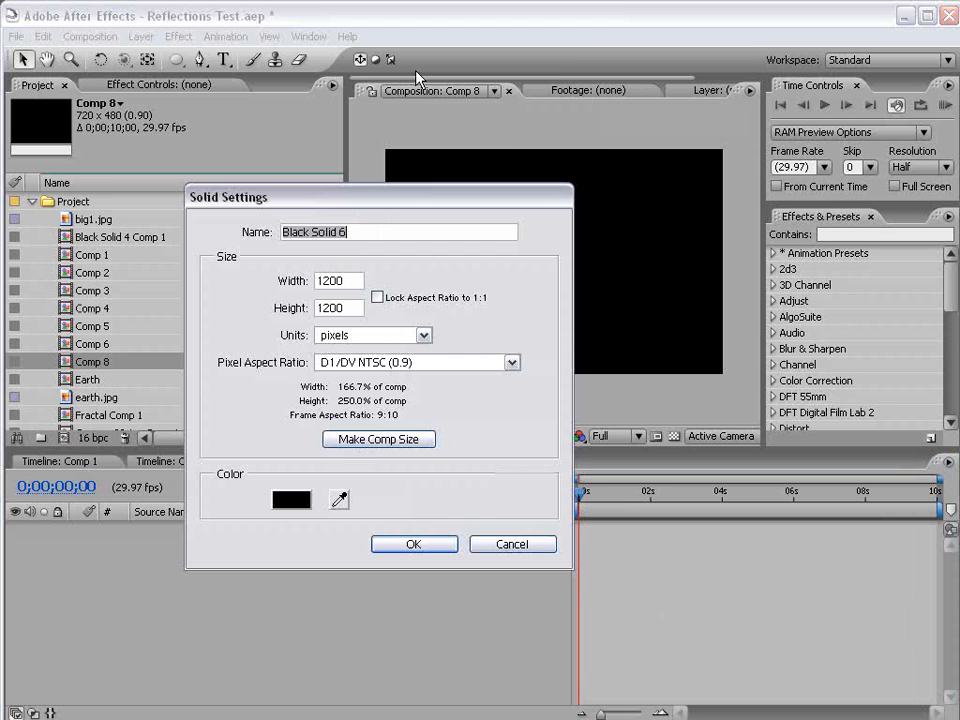
drag(340, 285, 294, 284)
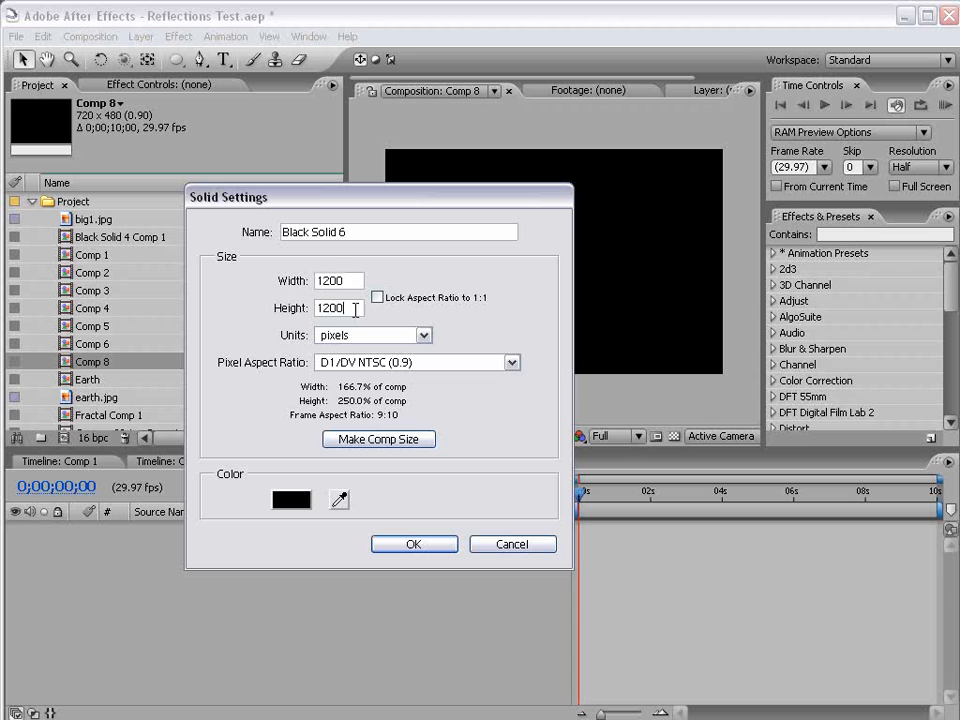
double_click(354, 309)
click(408, 542)
key(comma)
key(comma)
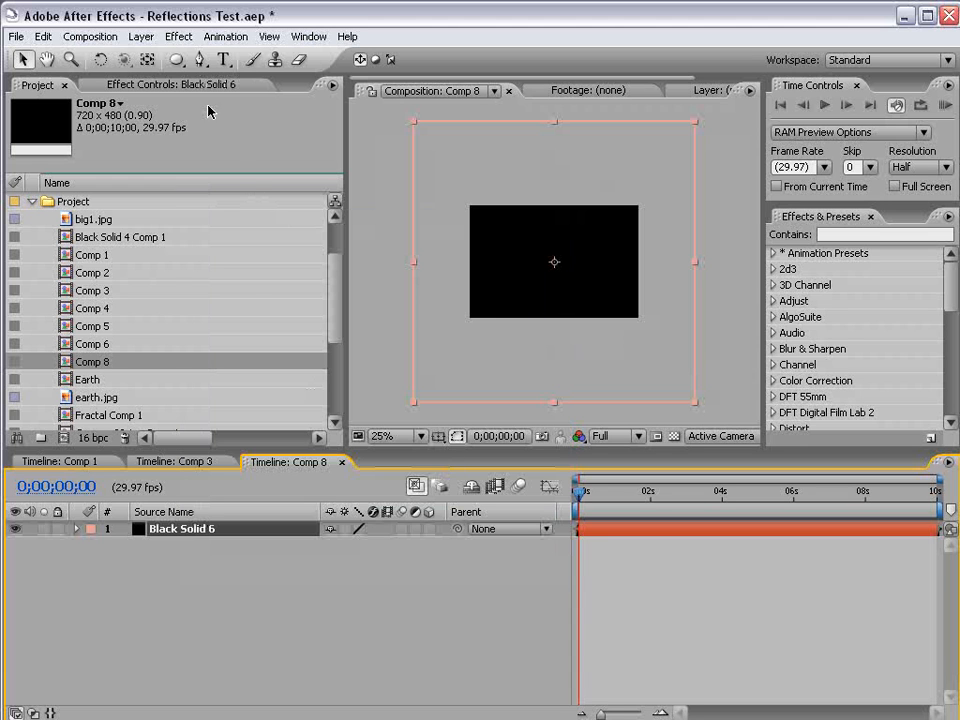
- Apply the Fractal Noise effect with its default settings to the black solid
click(183, 36)
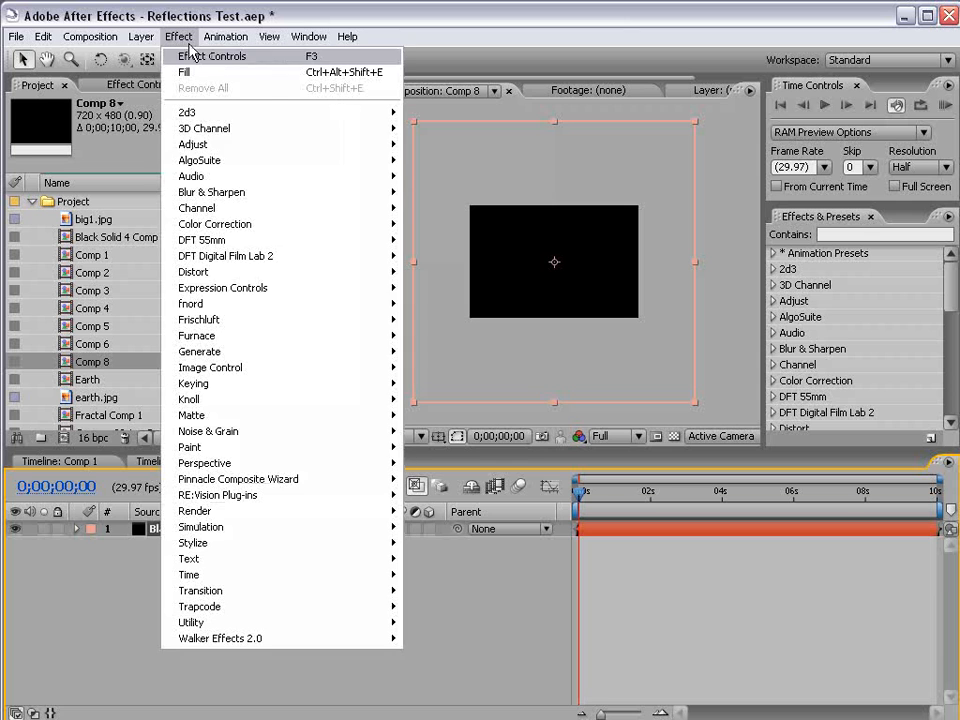
mouse_move(209, 402)
mouse_move(300, 431)
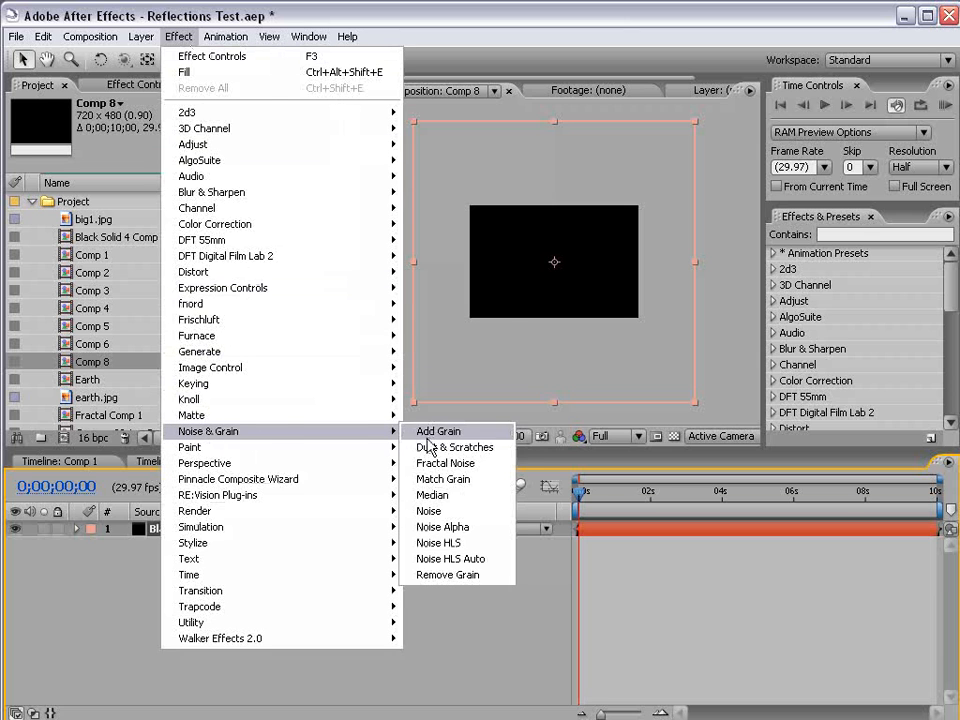
click(451, 464)
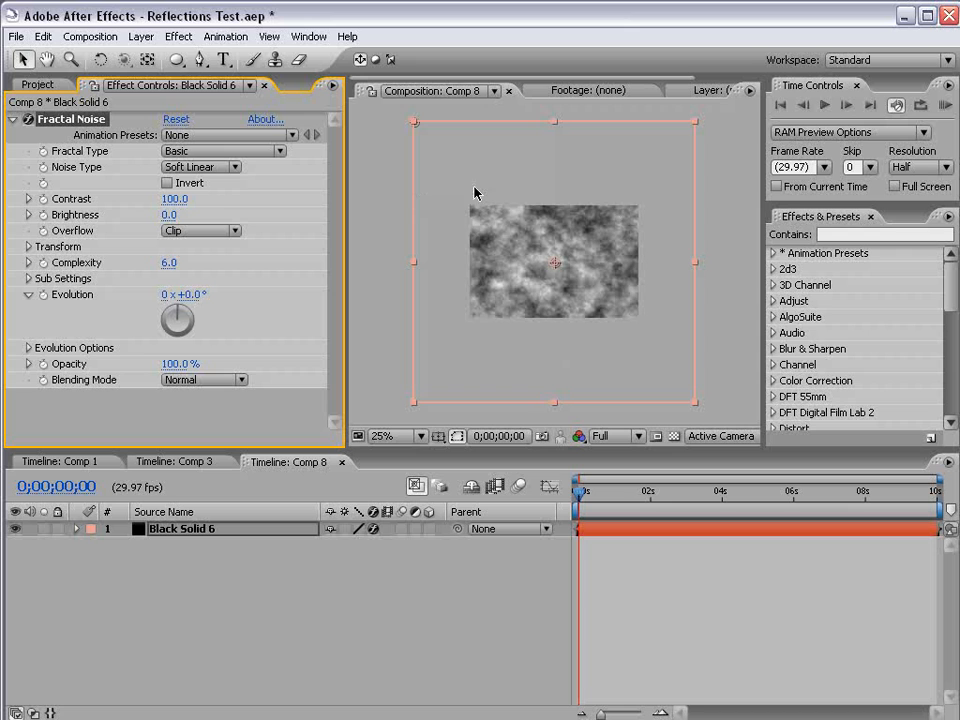
click(14, 120)
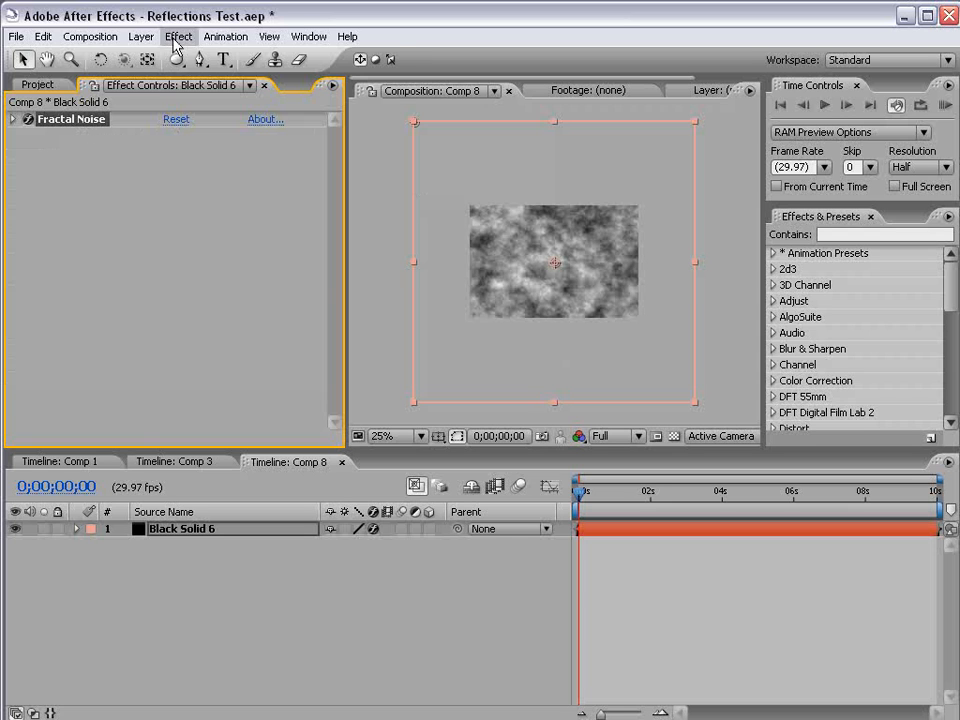
- Add a Fast Blur effect to the black solid and set its Blurriness to 25
click(178, 36)
mouse_move(209, 194)
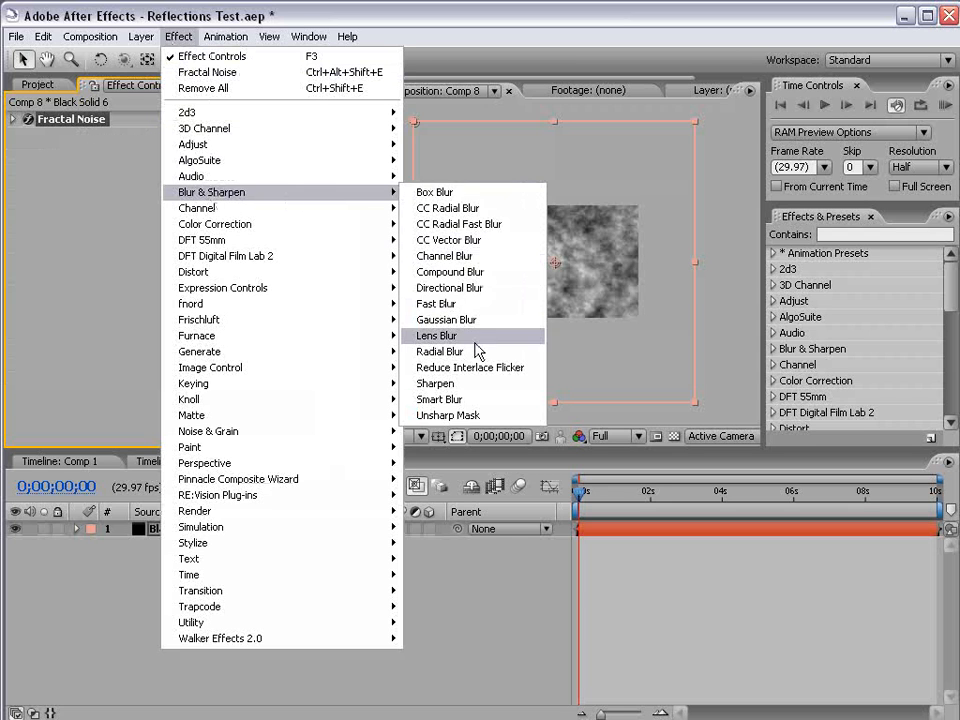
click(488, 311)
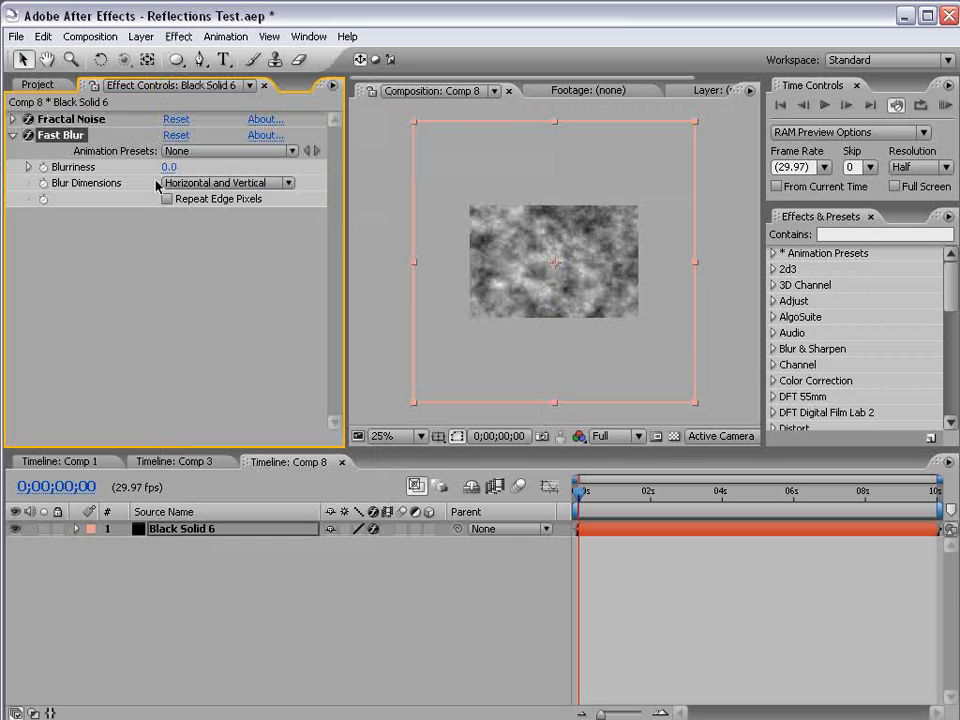
click(165, 167)
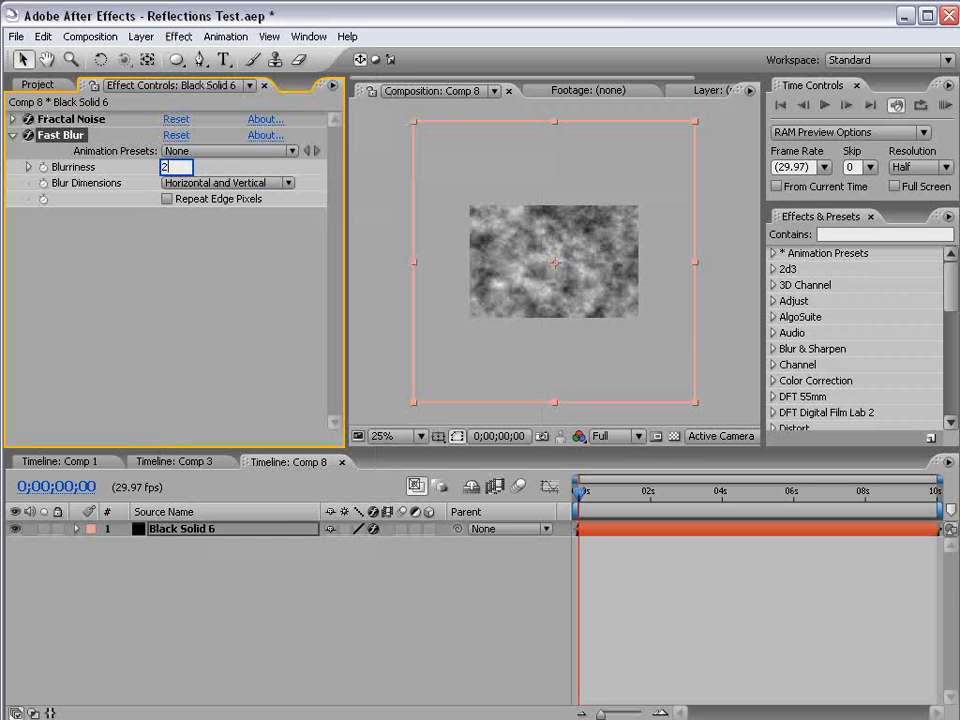
text(25)
key(Return)
key(period)
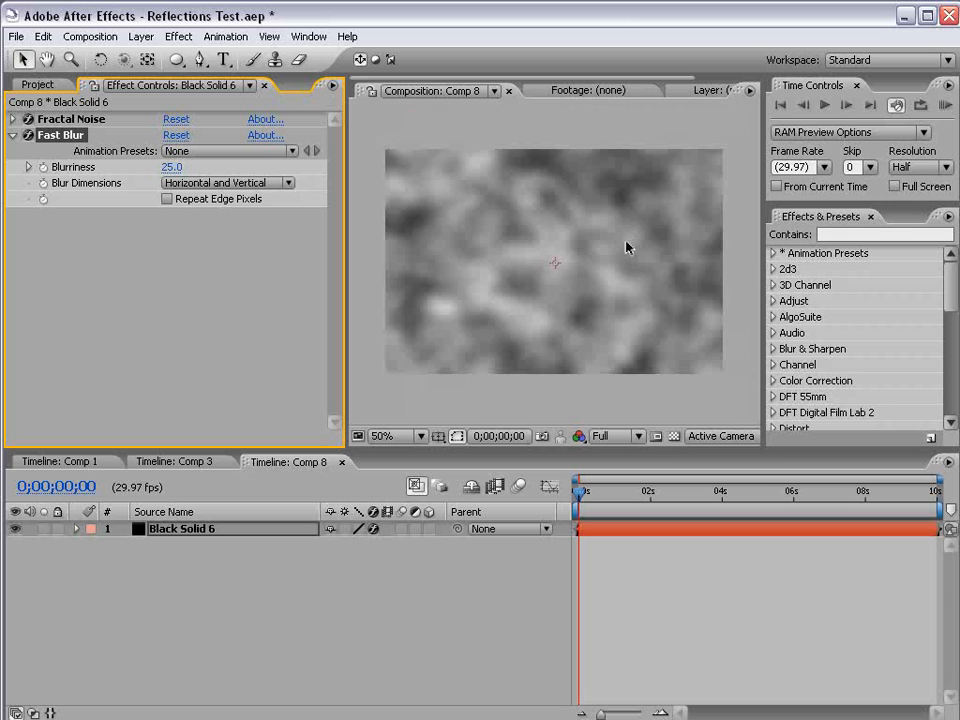
- Make the noise solid a 3D layer, tilt it flat into a floor and lower it below the frame's center
click(427, 530)
click(427, 530)
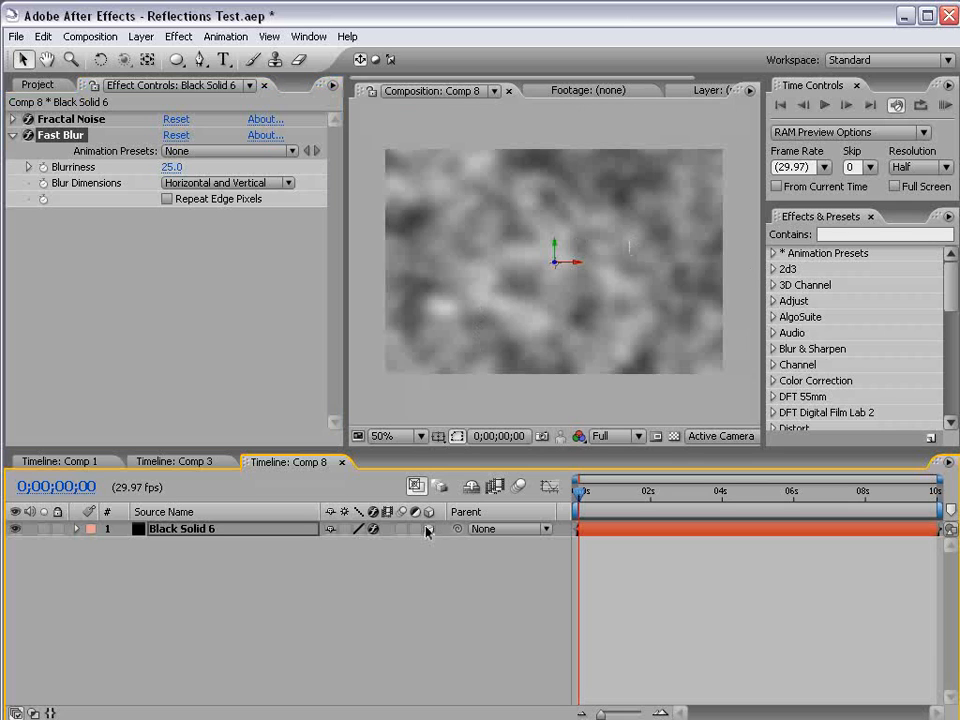
click(100, 59)
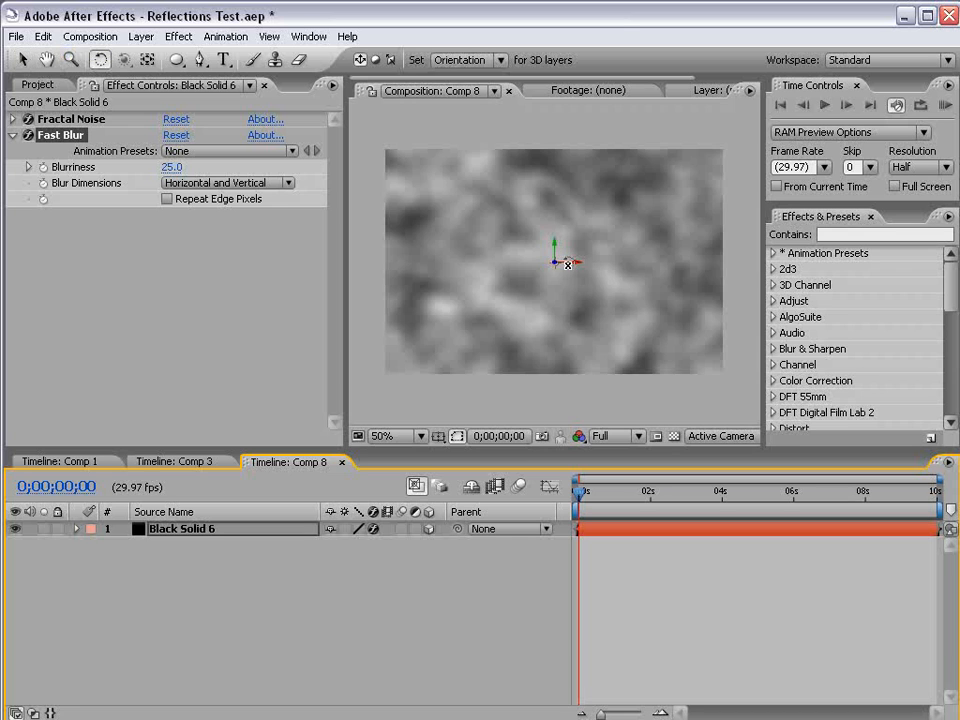
drag(566, 254, 567, 229)
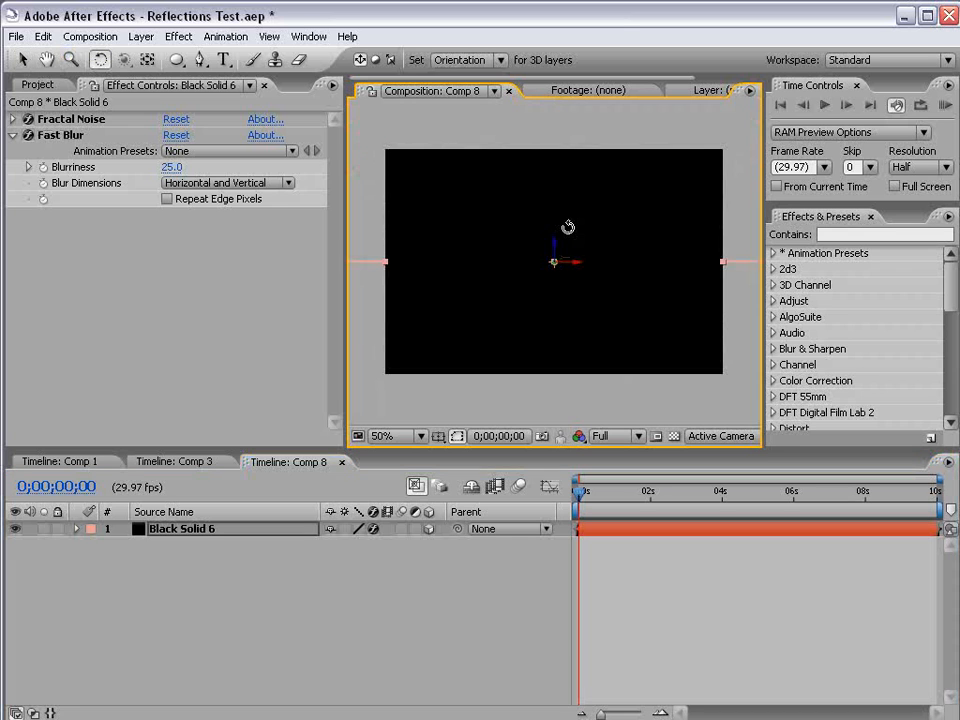
key(v)
click(555, 251)
click(555, 260)
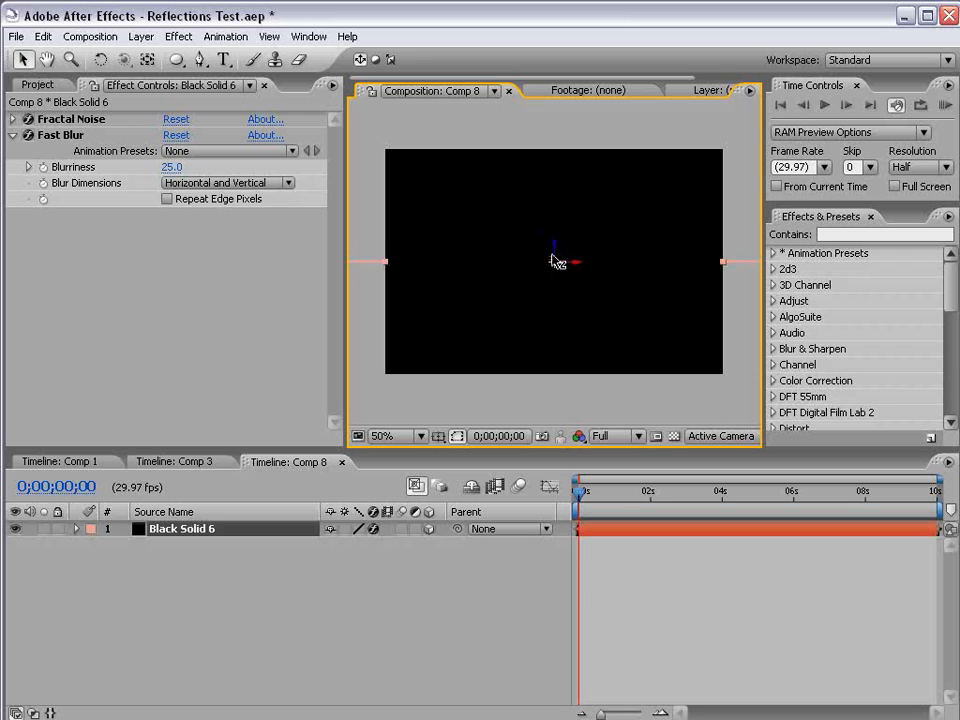
drag(553, 258, 555, 292)
click(604, 548)
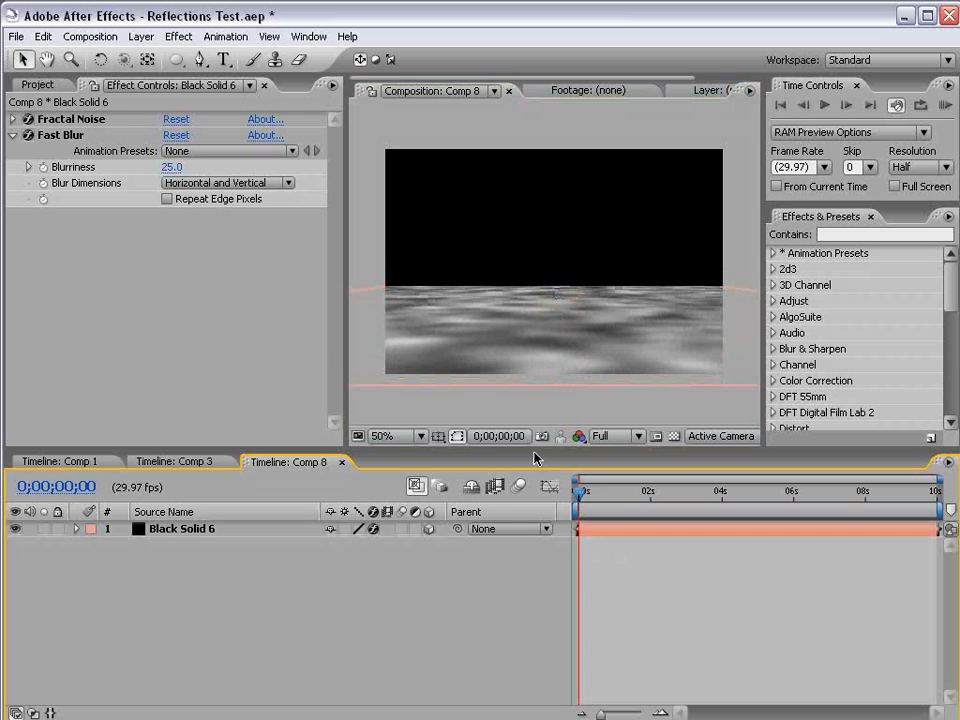
- Add a camera to the composition using the 35mm preset
click(141, 36)
mouse_move(152, 58)
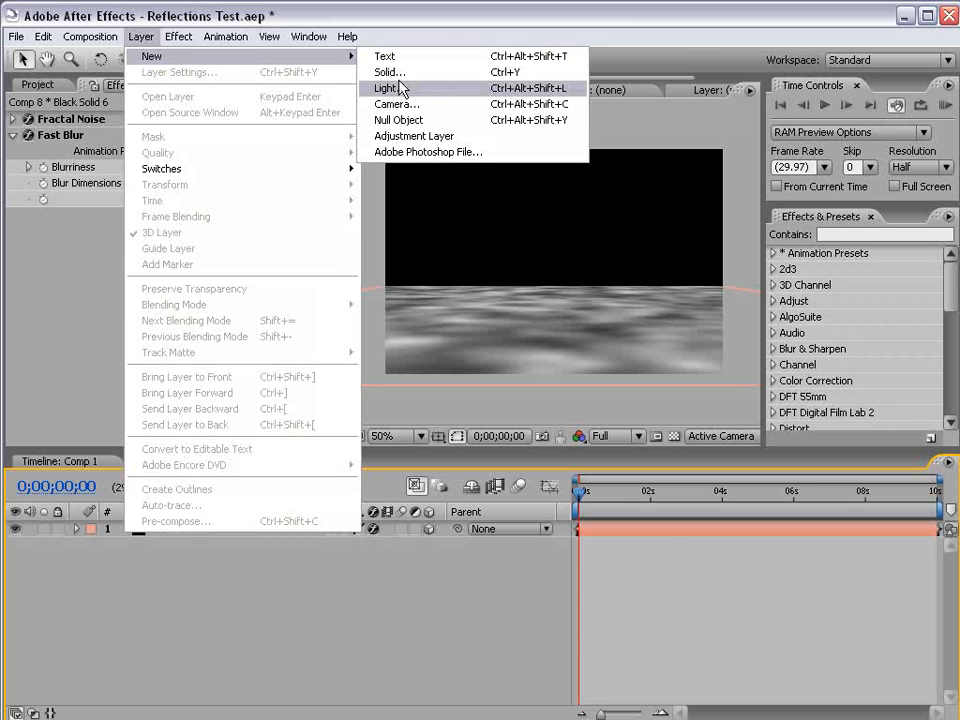
click(400, 101)
click(518, 272)
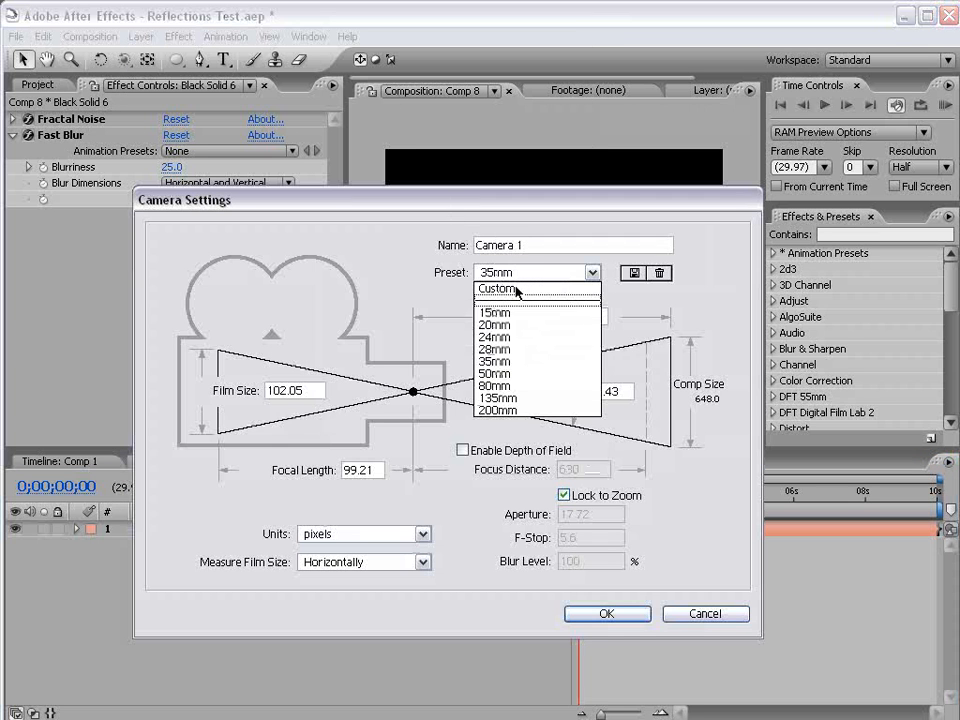
click(534, 364)
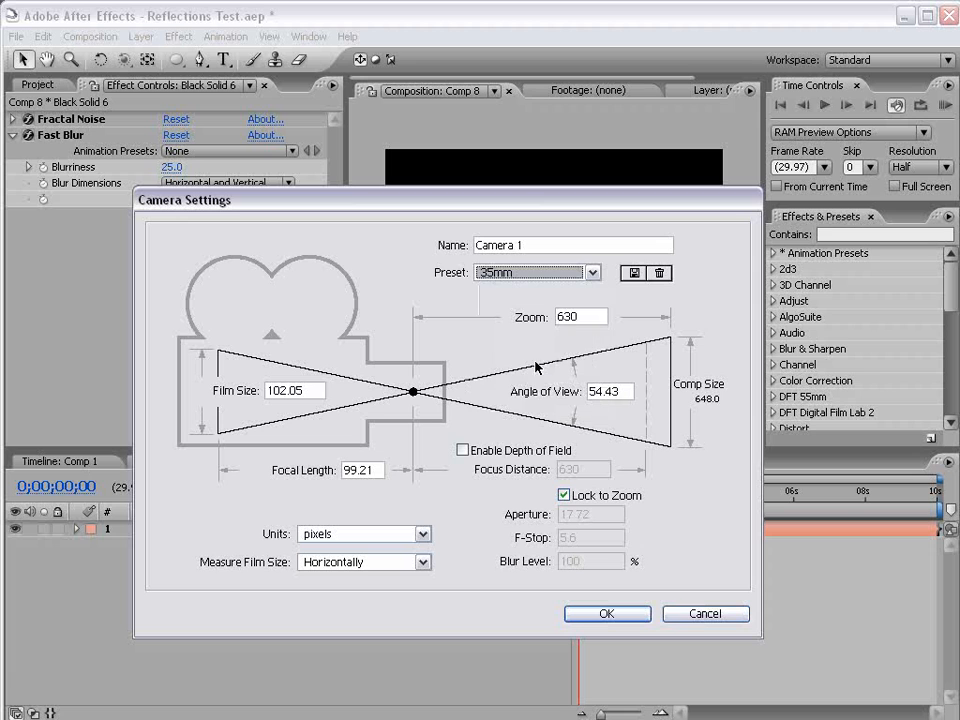
click(605, 614)
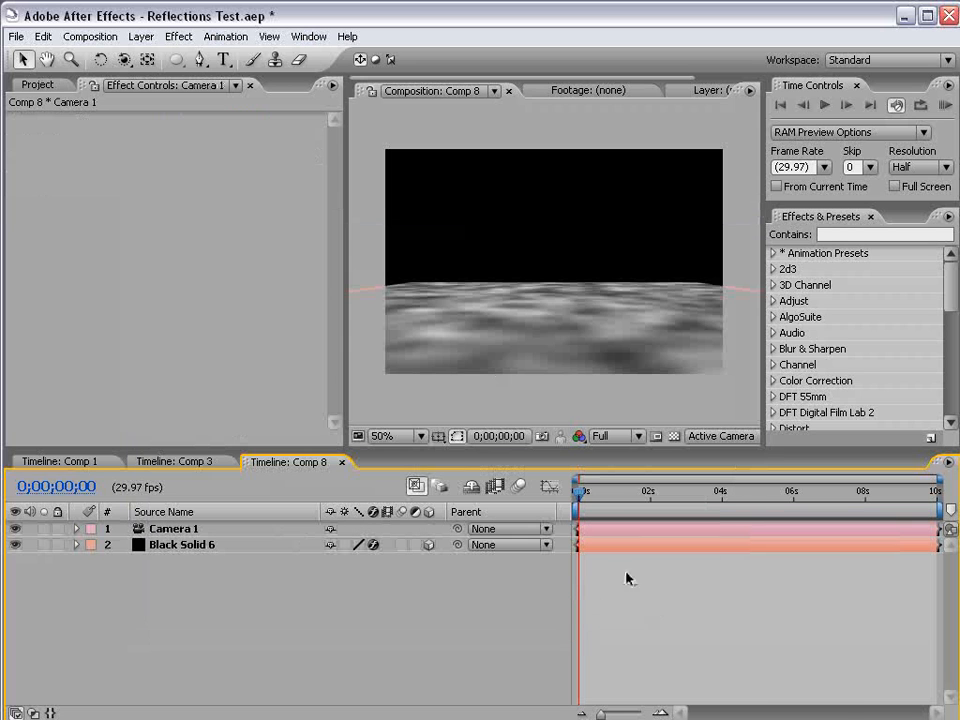
- Place the desert2.jpg image from the project files in the center of the composition
click(50, 84)
click(32, 201)
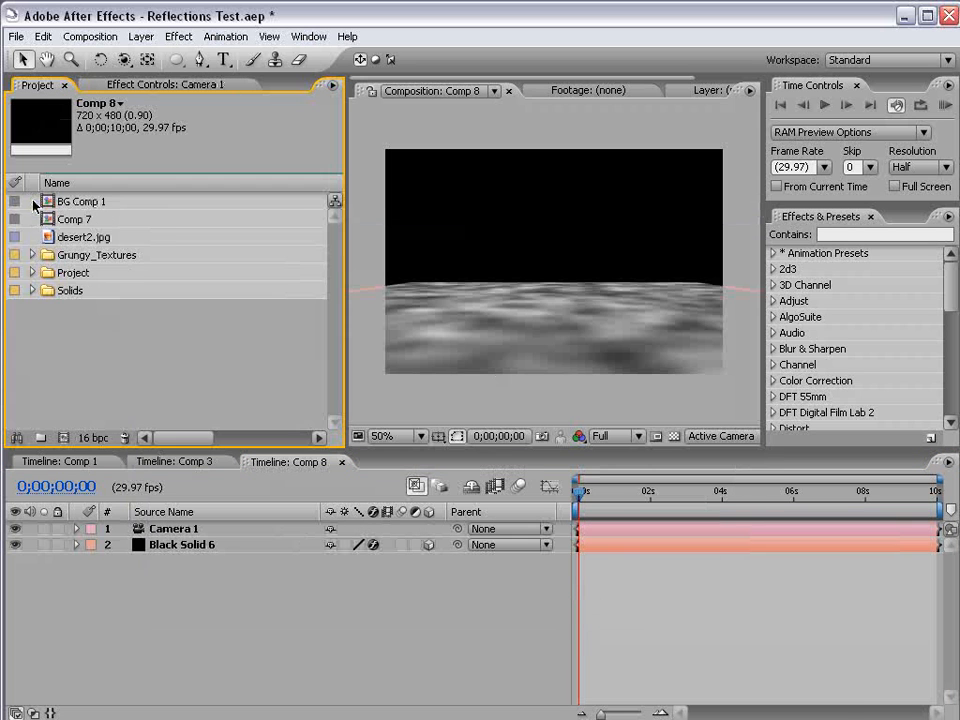
click(52, 237)
drag(47, 238, 536, 268)
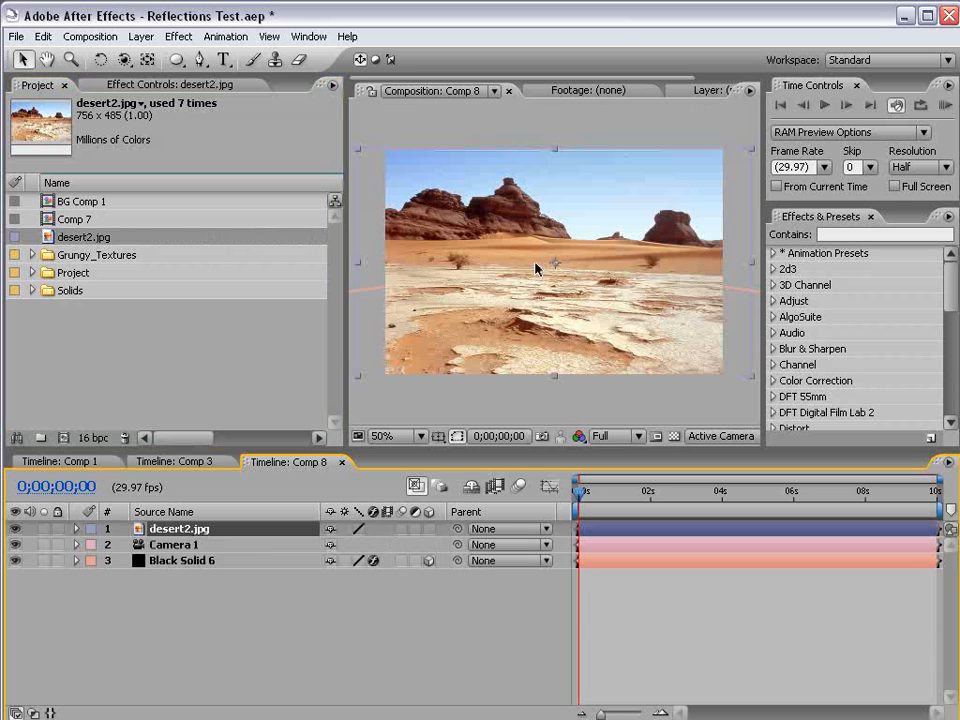
- Shrink the desert image to a bit under half its size and raise it slightly as a 3D layer standing on the floor
drag(752, 377, 643, 306)
click(429, 528)
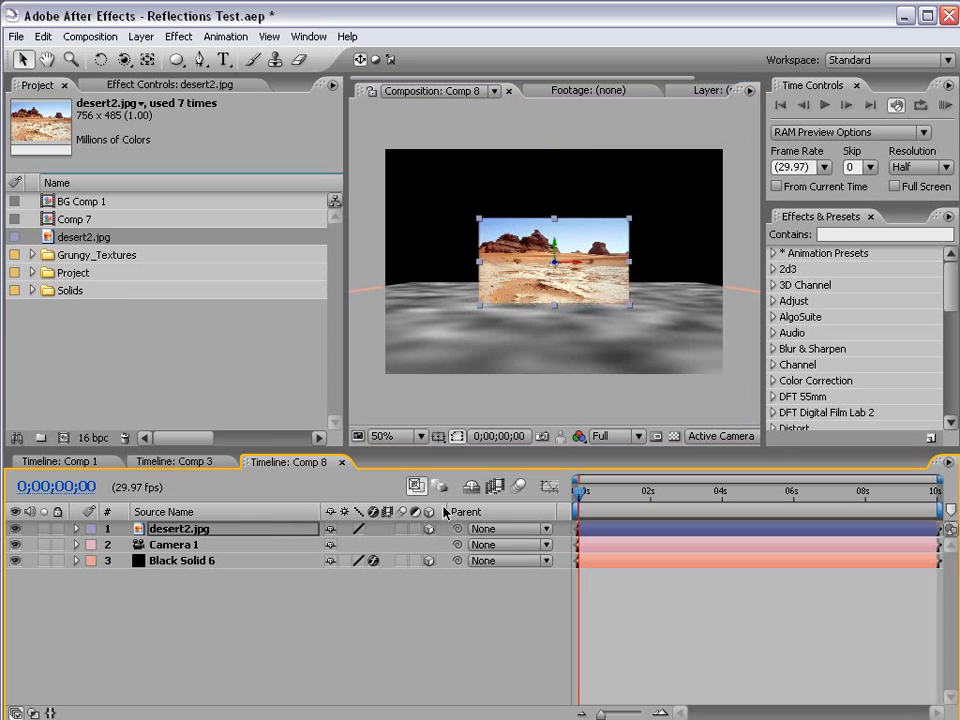
drag(553, 256, 555, 250)
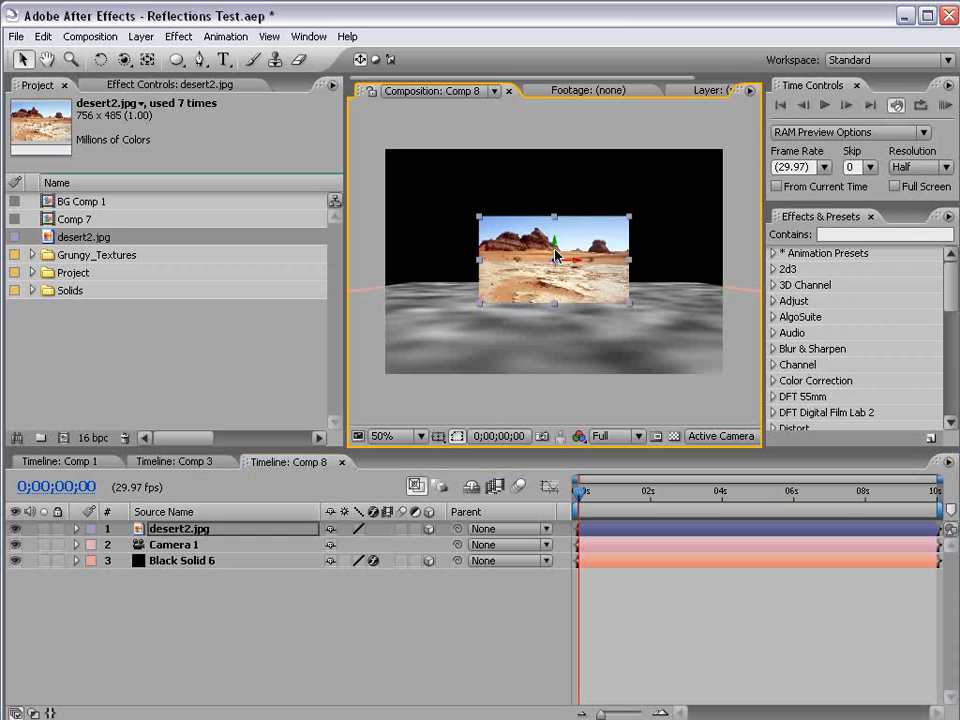
key(c)
drag(615, 274, 539, 294)
key(ctrl+z)
key(v)
- Rename the black solid layer as BG and hide it
click(176, 560)
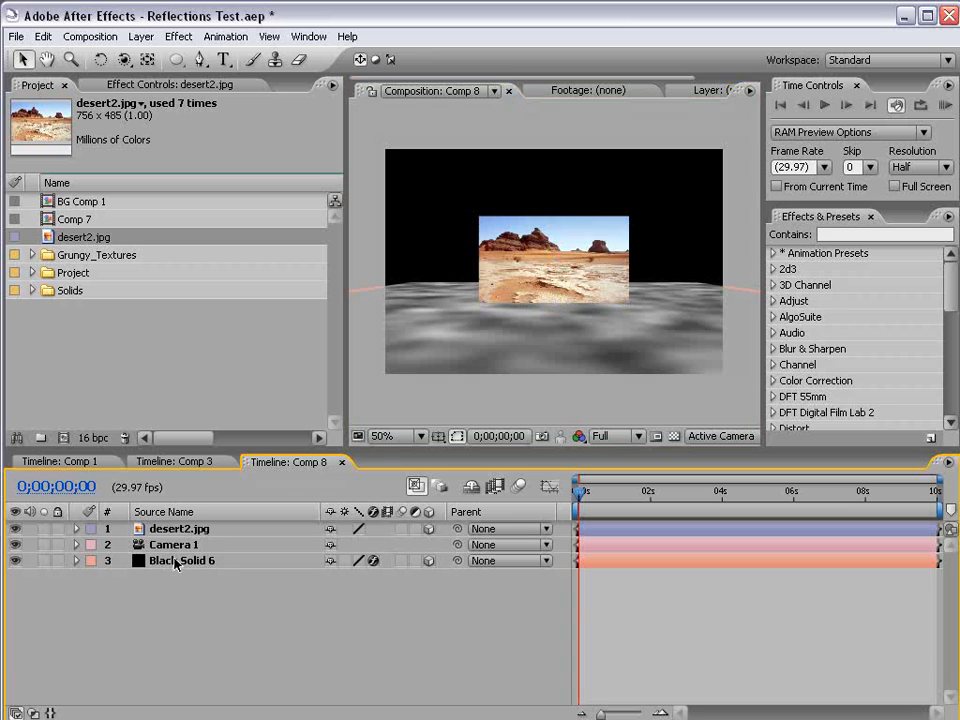
key(Return)
text(BG)
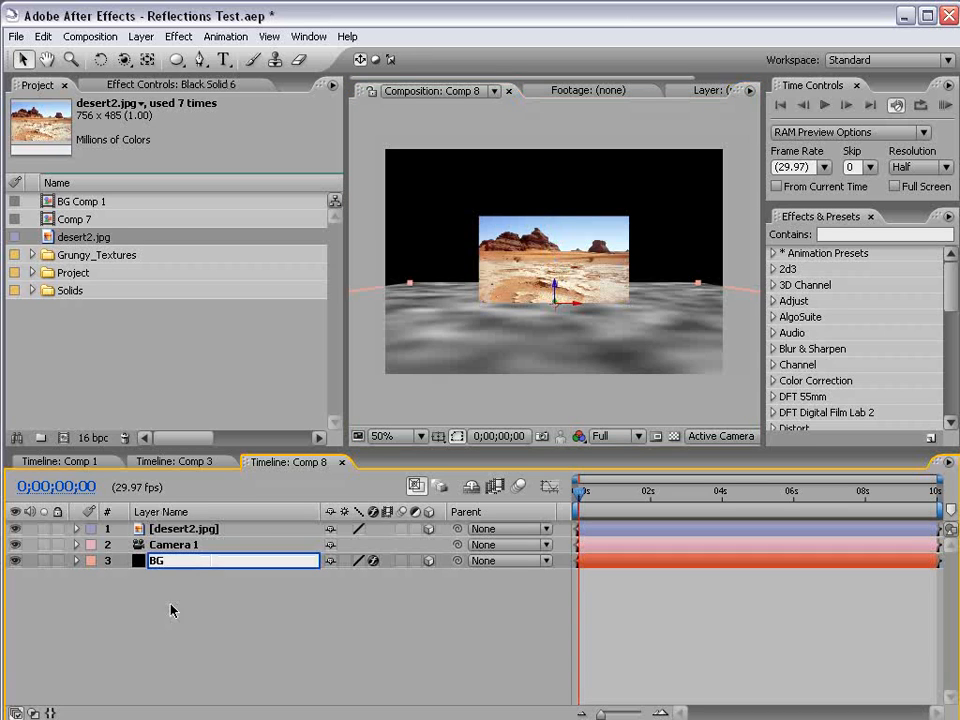
key(Return)
click(15, 560)
- Duplicate the desert2.jpg layer and place the copy, flipped upside down, directly beneath the original as its mirror image
click(505, 285)
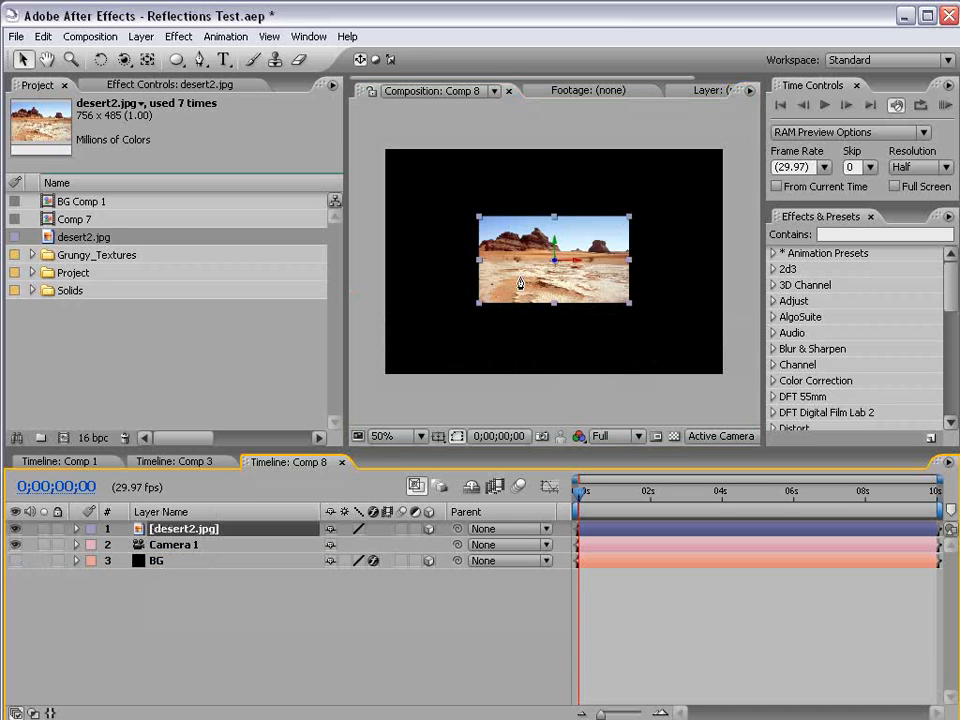
key(ctrl+d)
key(w)
drag(553, 268, 565, 343)
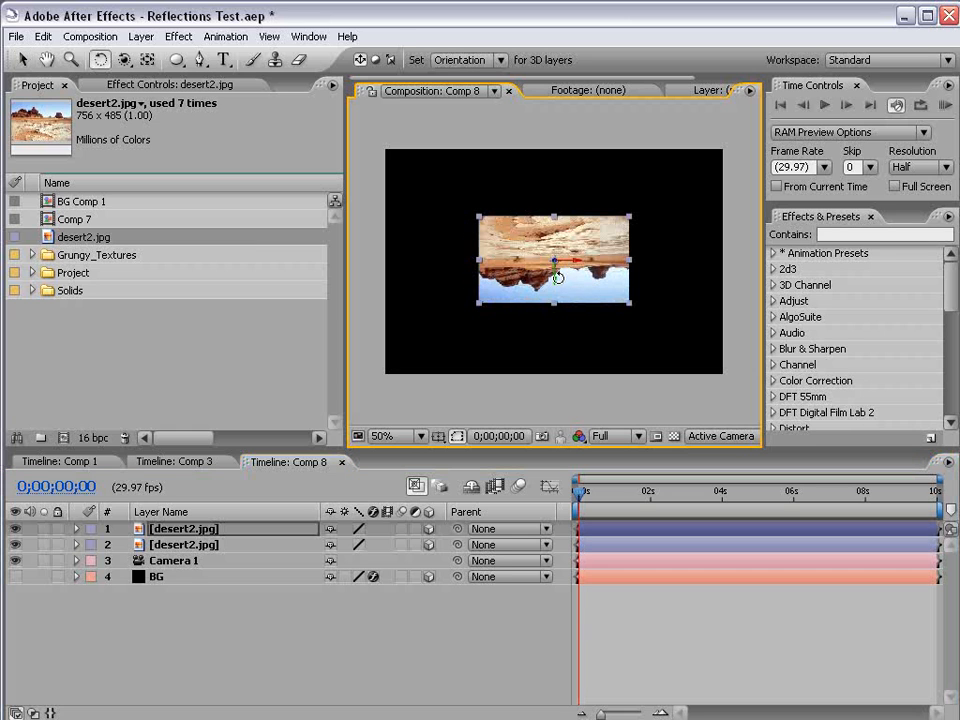
key(v)
drag(555, 272, 553, 356)
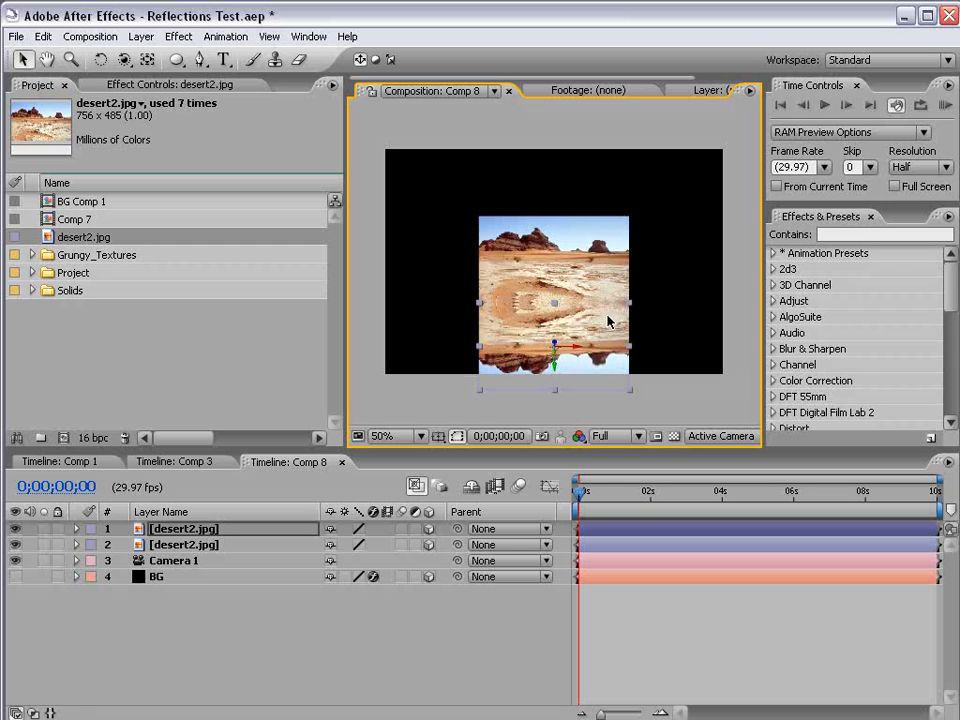
- Rename the upright desert layer as Source Image and its flipped copy as Reflection
click(259, 592)
drag(170, 530, 171, 556)
click(175, 532)
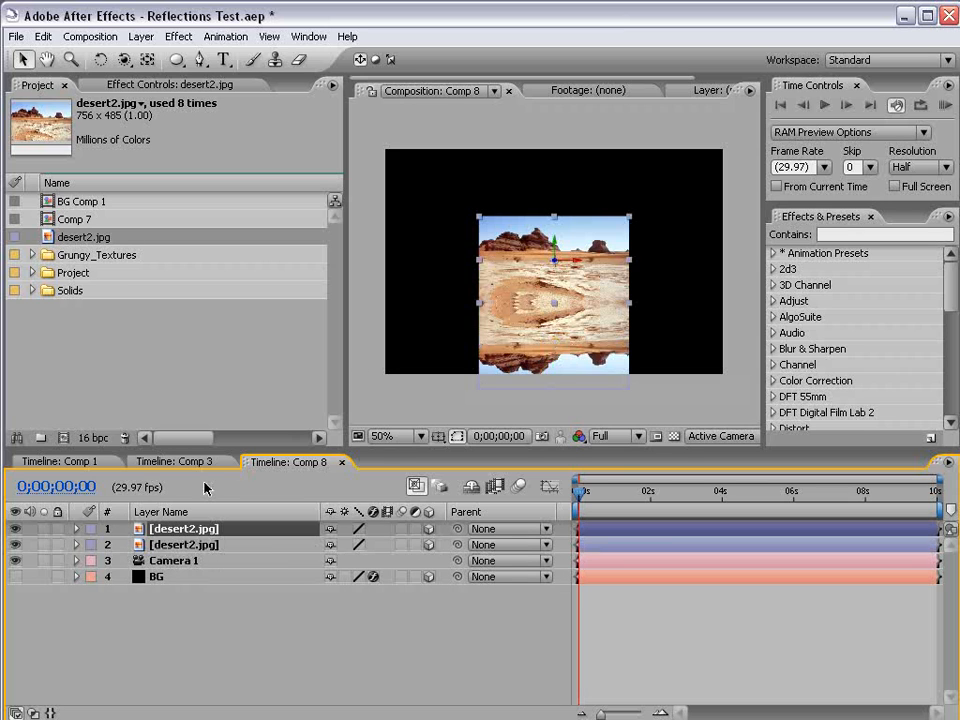
key(Return)
text(Source)
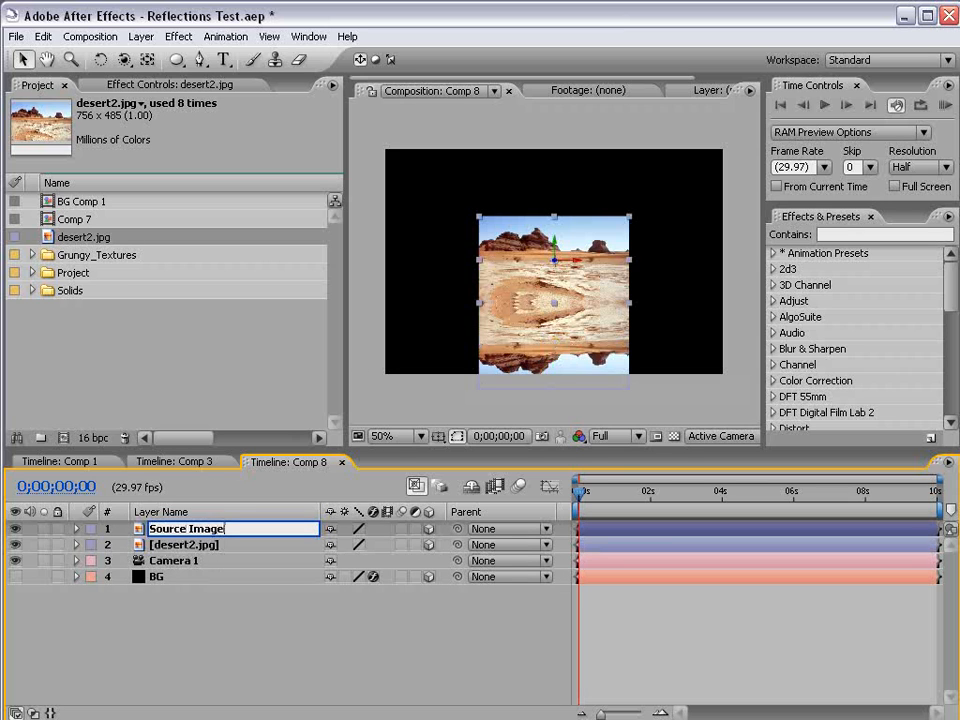
text( Image)
click(204, 546)
key(Return)
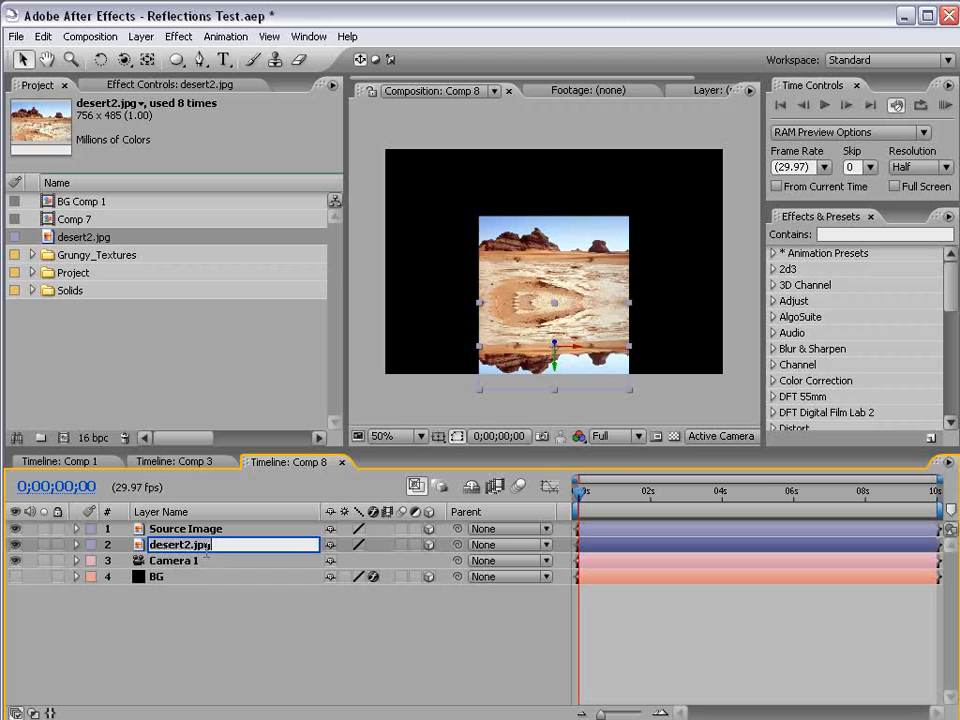
text(Reflection)
key(Return)
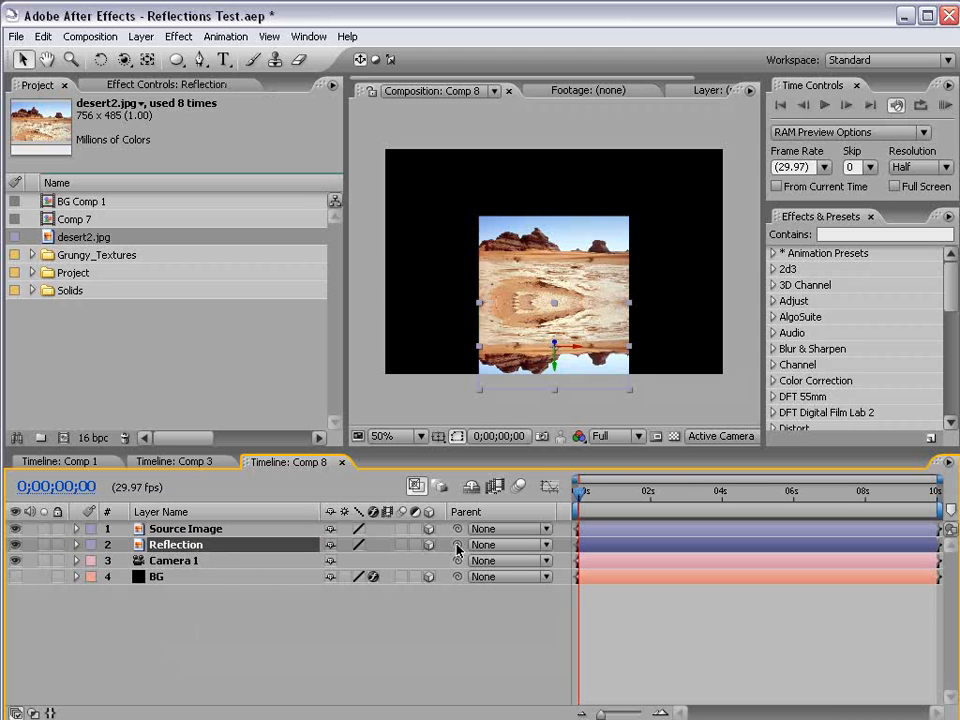
- Parent the Reflection layer to Source Image, test the link by shifting the source image sideways, and undo the shift
drag(457, 547, 181, 531)
click(225, 530)
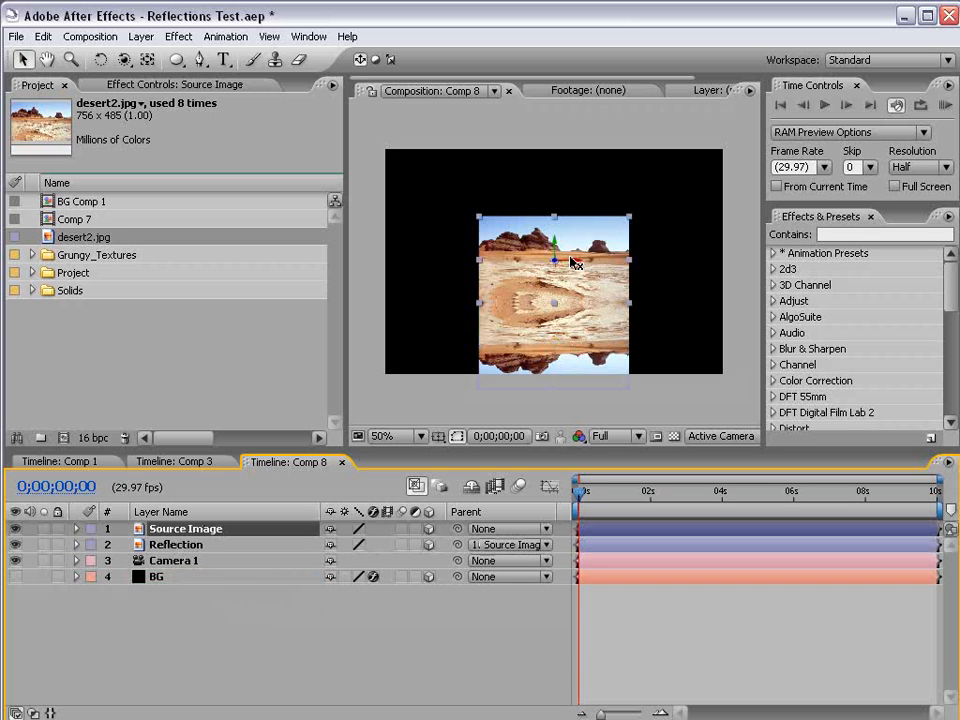
drag(573, 262, 546, 264)
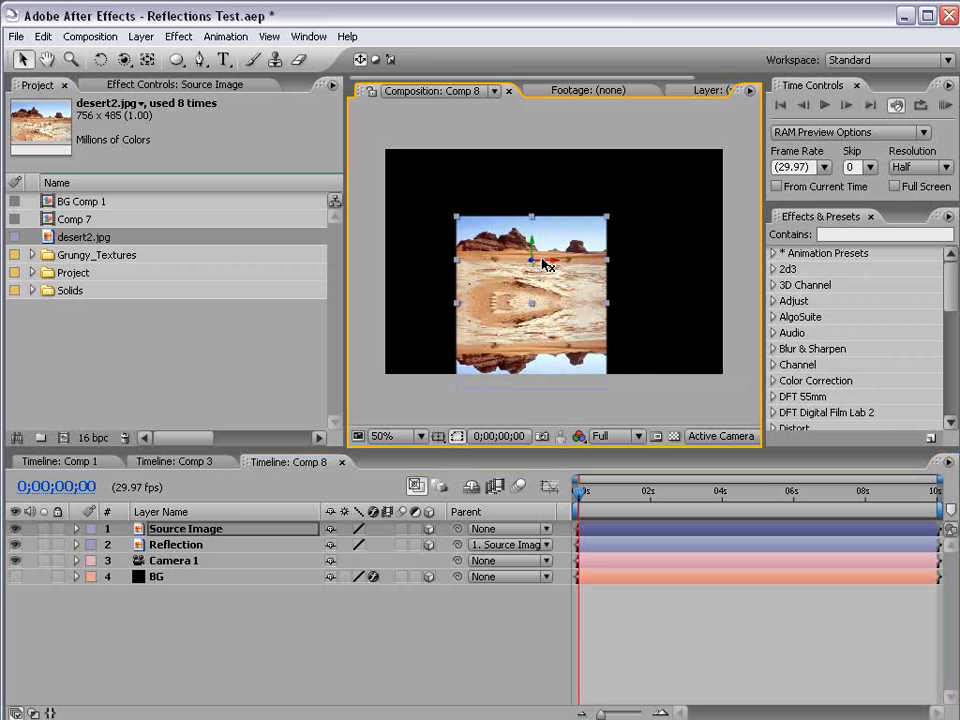
key(ctrl+z)
- Make the hidden BG floor layer visible again
click(15, 577)
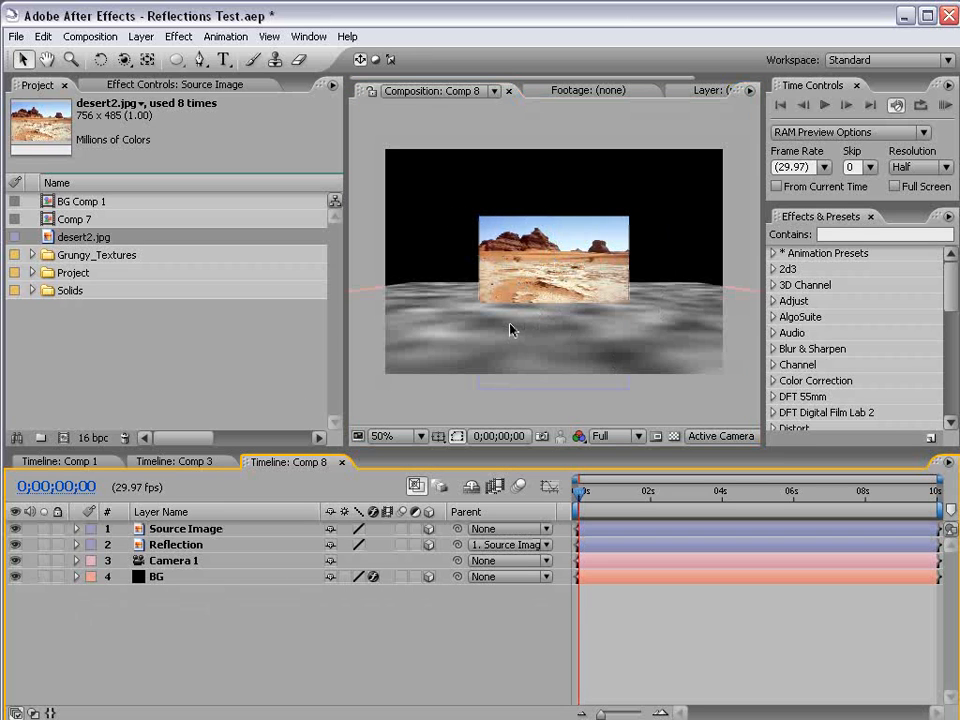
click(15, 577)
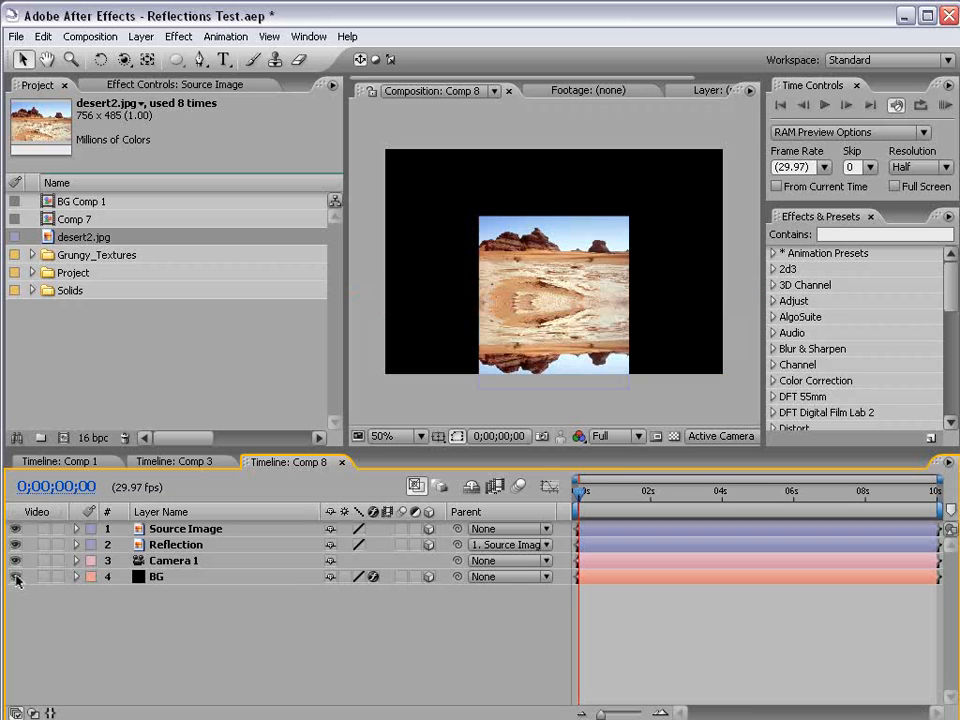
click(15, 577)
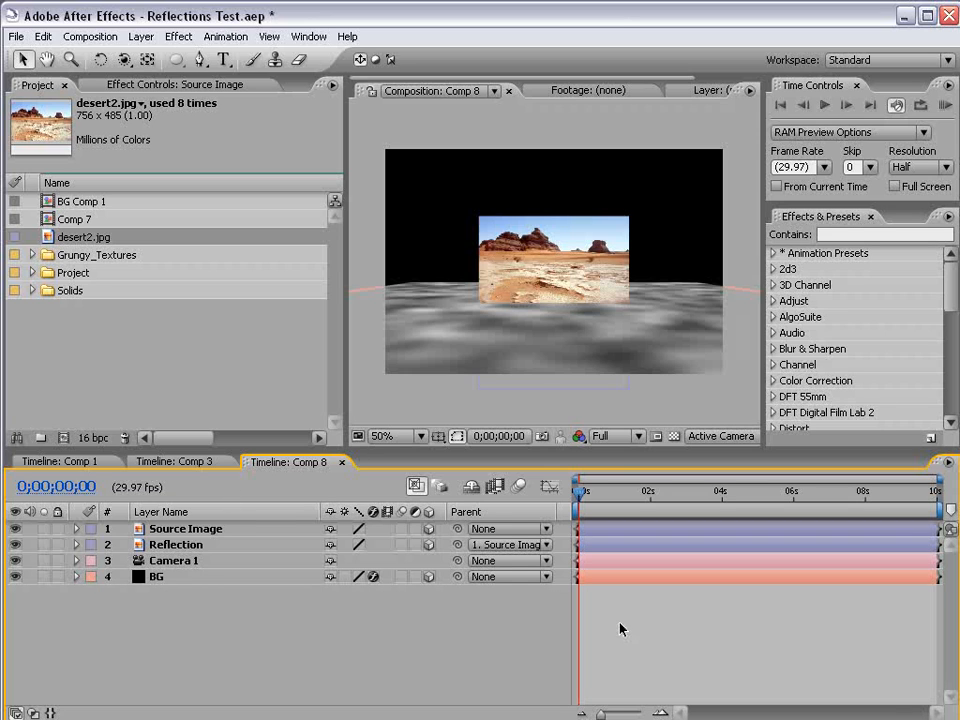
- Add an adjustment layer and place it between the Reflection and BG layers to separate their 3D rendering
click(141, 36)
mouse_move(152, 56)
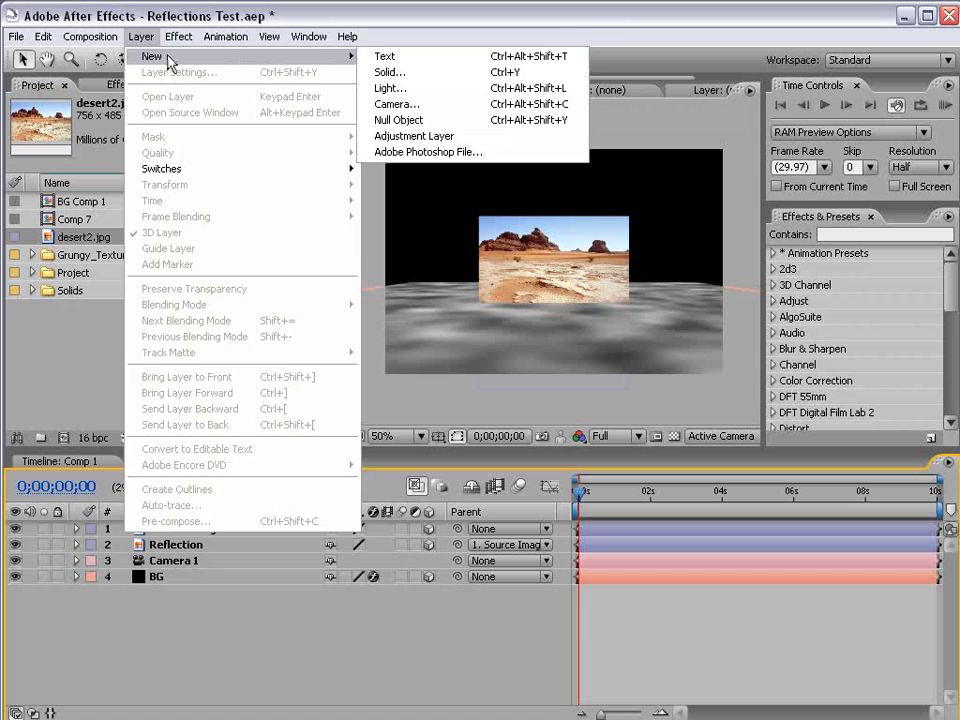
click(446, 136)
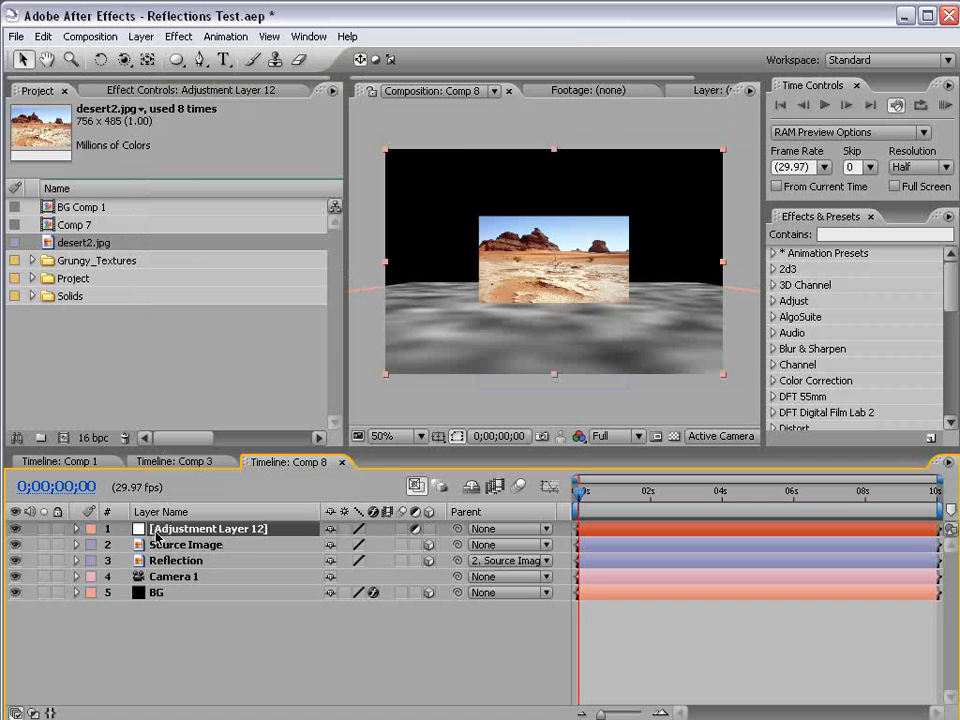
mouse_move(176, 532)
mouse_down()
mouse_move(182, 598)
mouse_move(180, 585)
mouse_move(158, 574)
mouse_move(158, 526)
mouse_up()
click(178, 582)
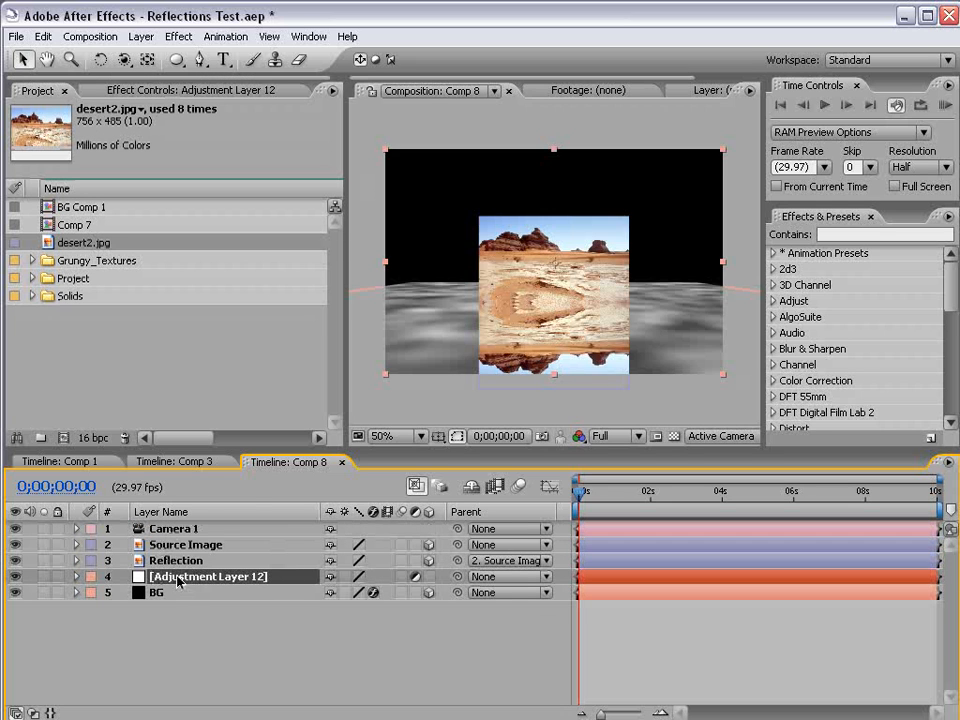
- Orbit the camera to an angled view of the picture and set the Reflection layer's opacity to 50%
key(y)
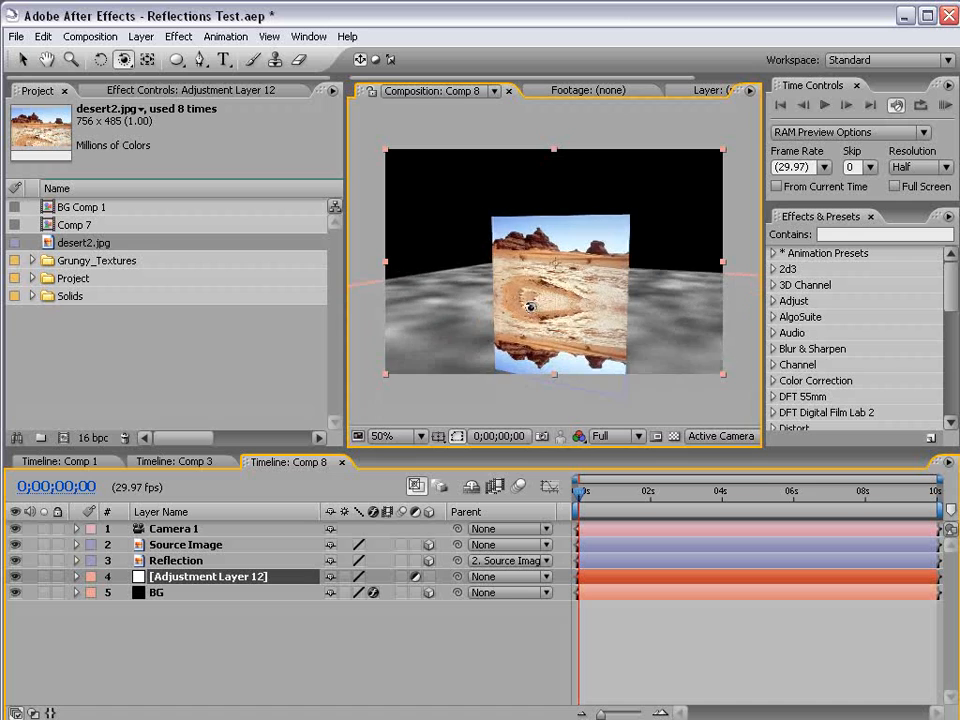
click(93, 562)
key(t)
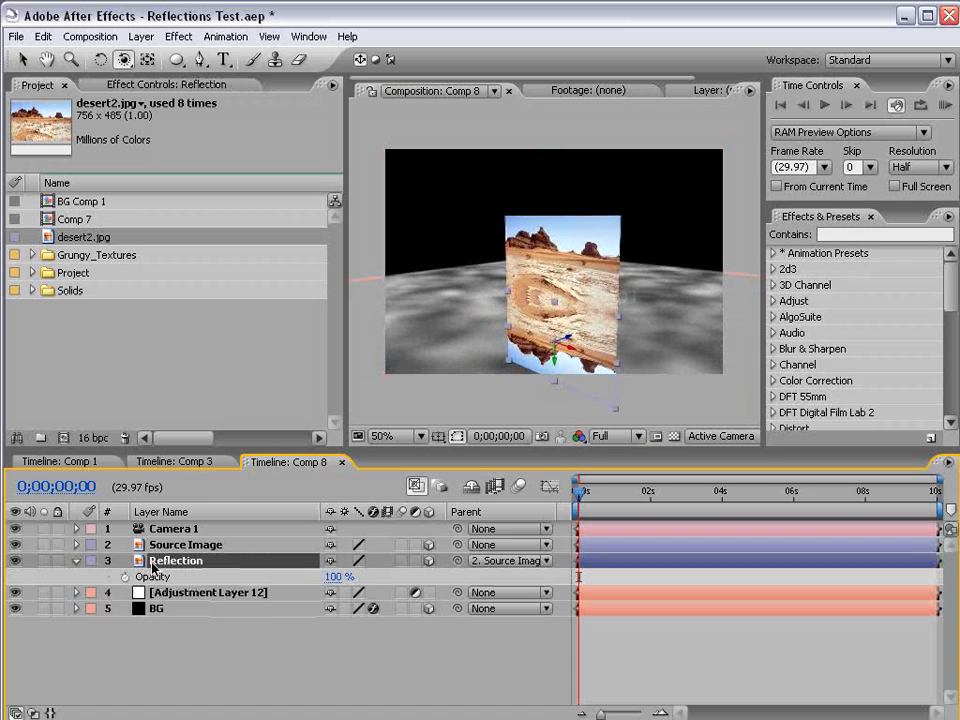
click(334, 580)
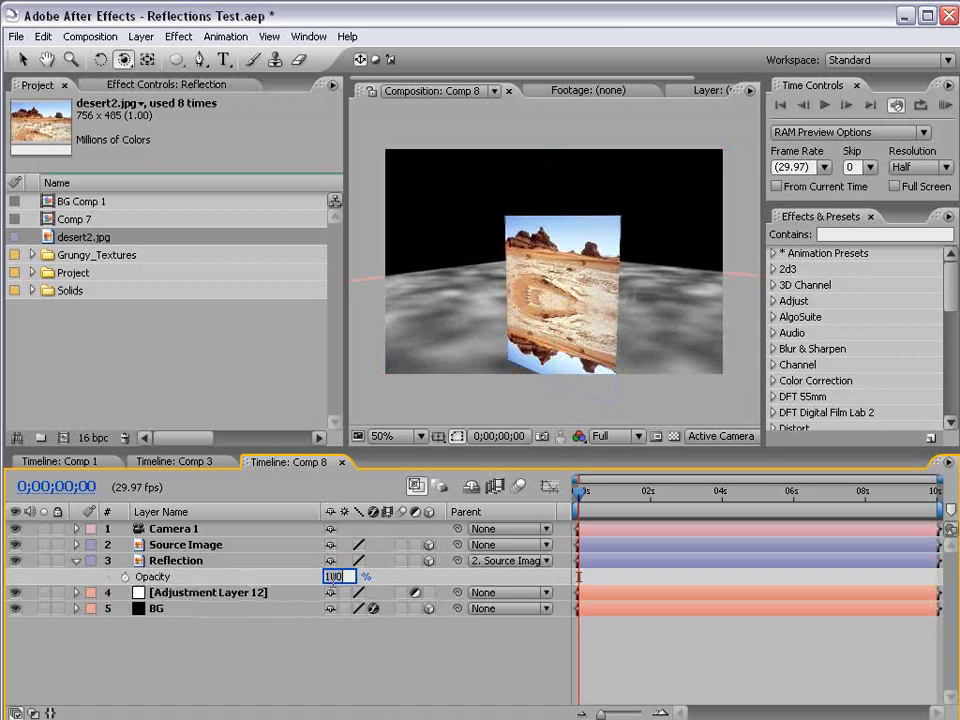
text(50)
key(Return)
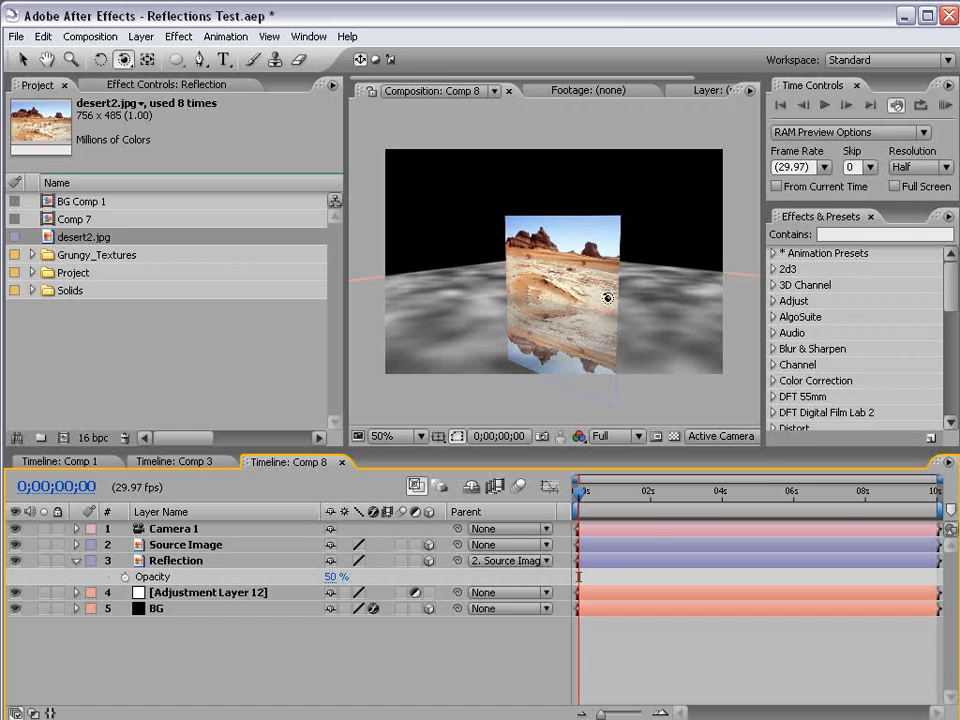
drag(504, 321, 649, 322)
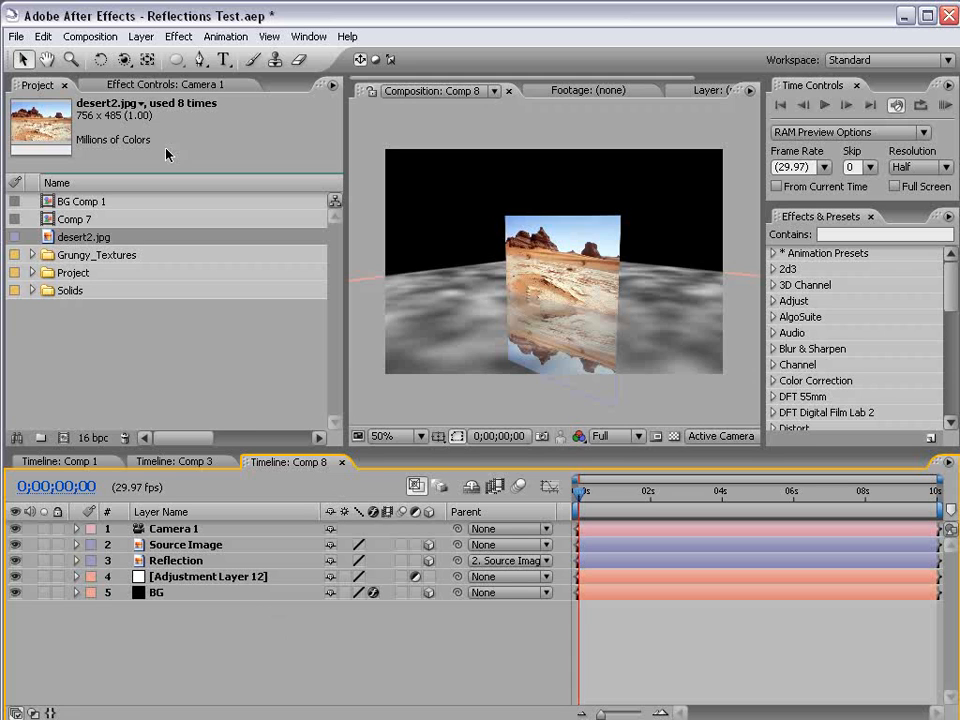
- Add a second adjustment layer above all the other layers and apply the Displacement Map effect to it
click(141, 36)
mouse_move(152, 56)
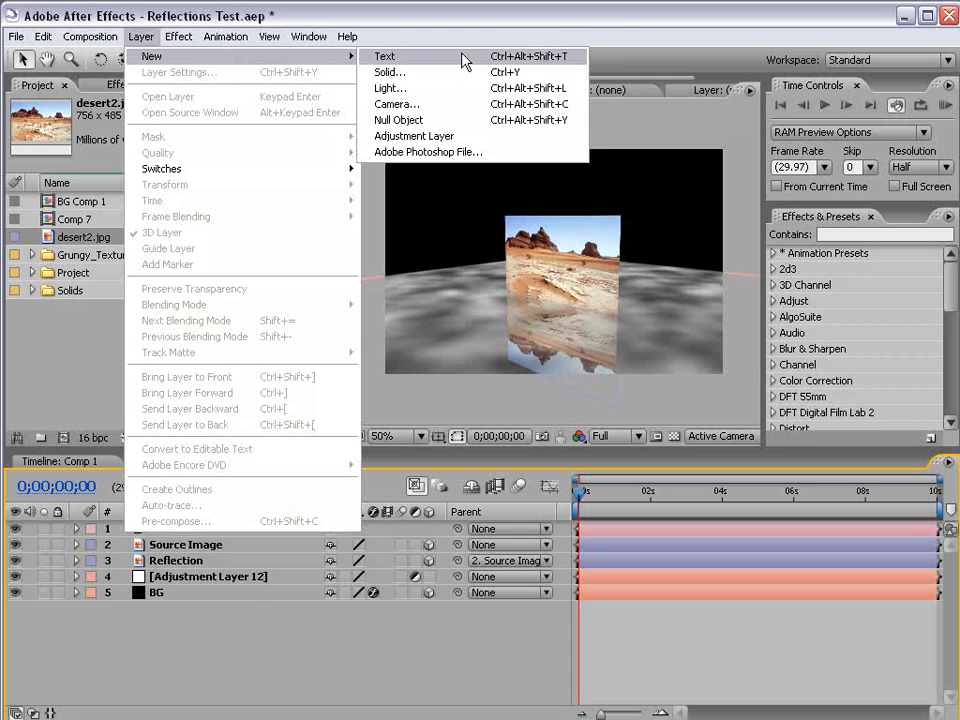
click(423, 136)
click(178, 36)
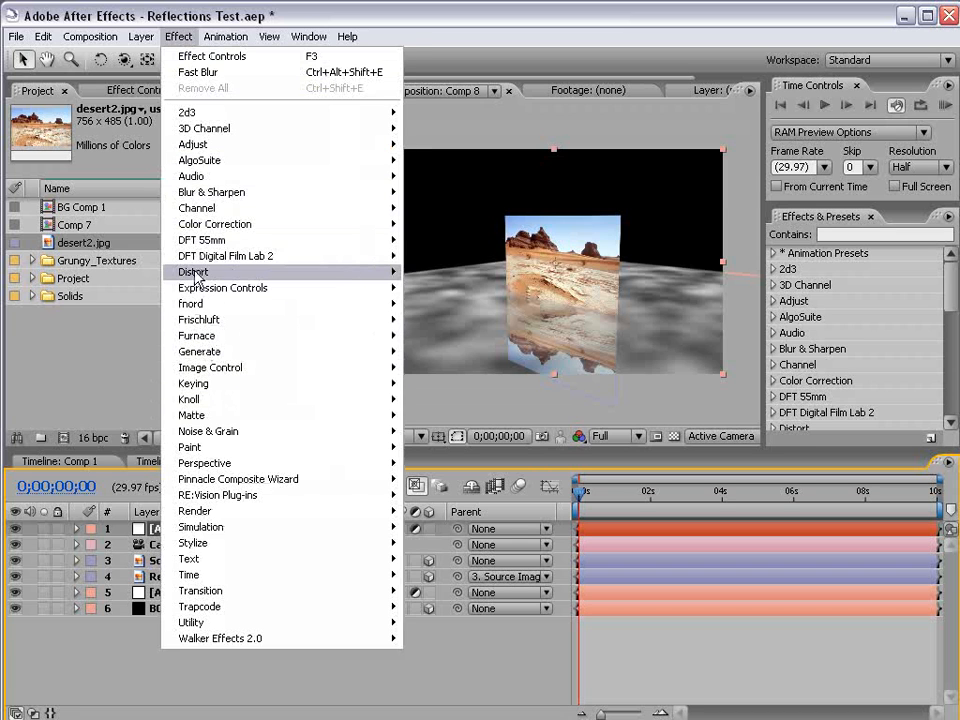
mouse_move(323, 273)
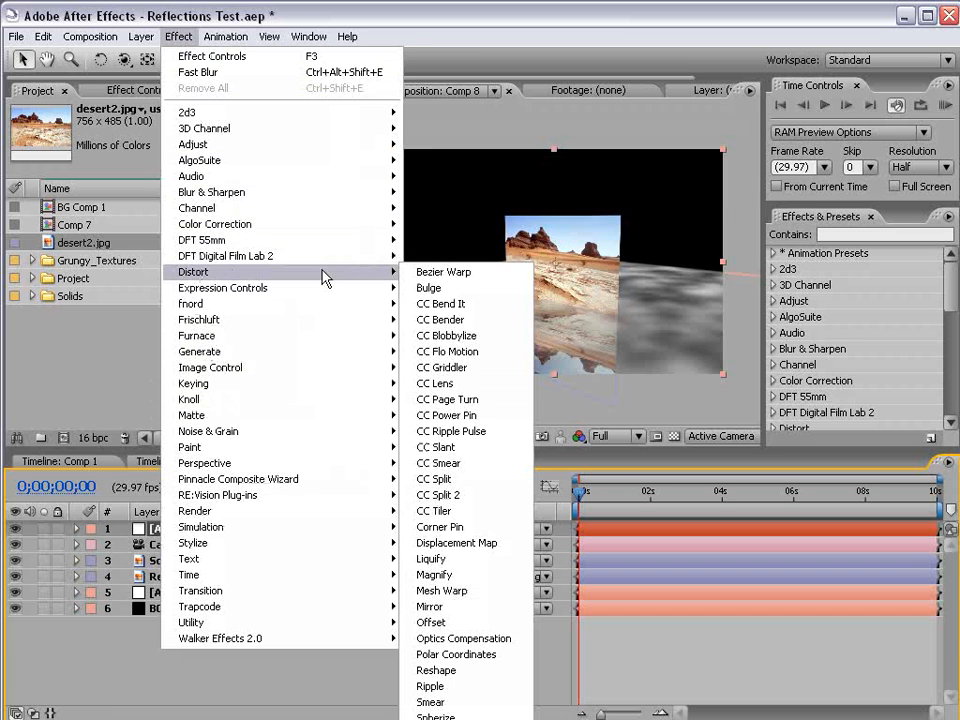
click(519, 551)
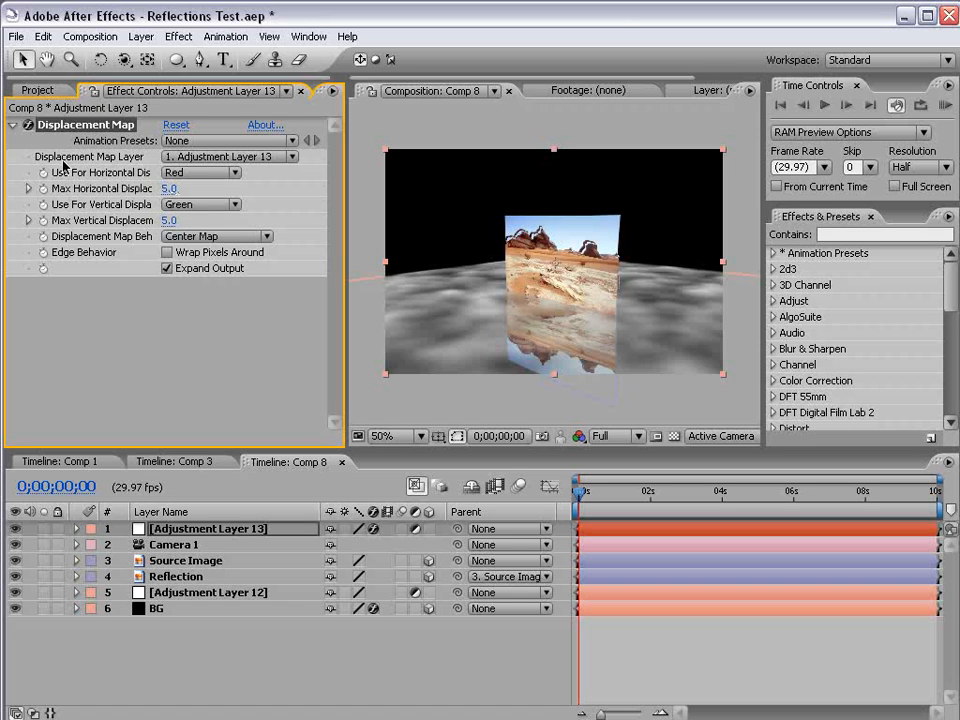
- Try the Displacement Map with Source Image as map layer and stronger displacement, -42 horizontally, and reset the effect
click(210, 157)
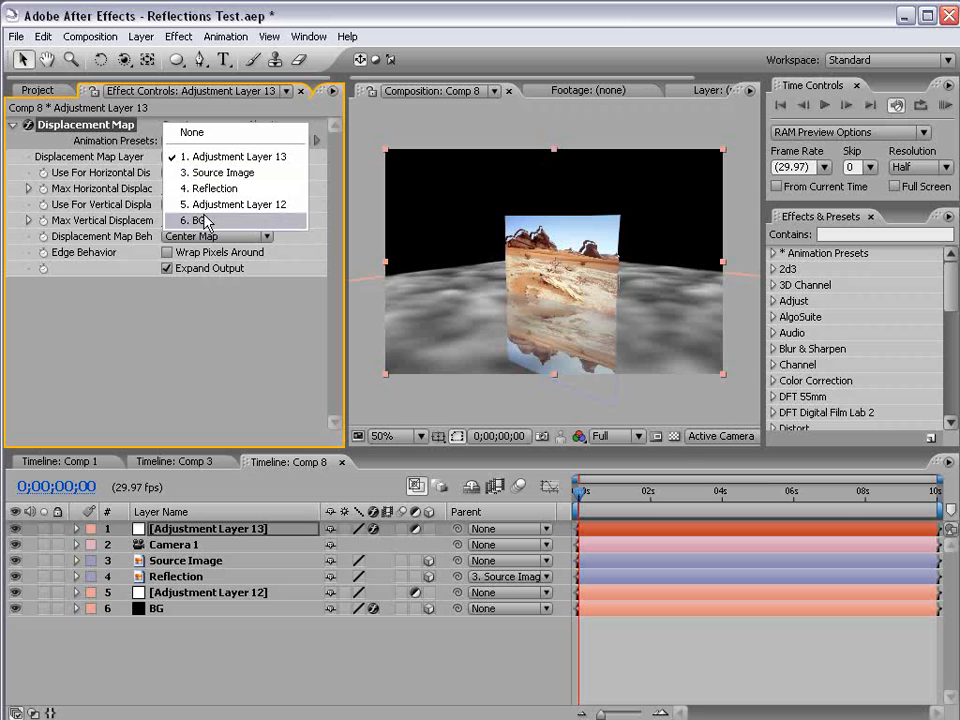
click(205, 222)
click(195, 156)
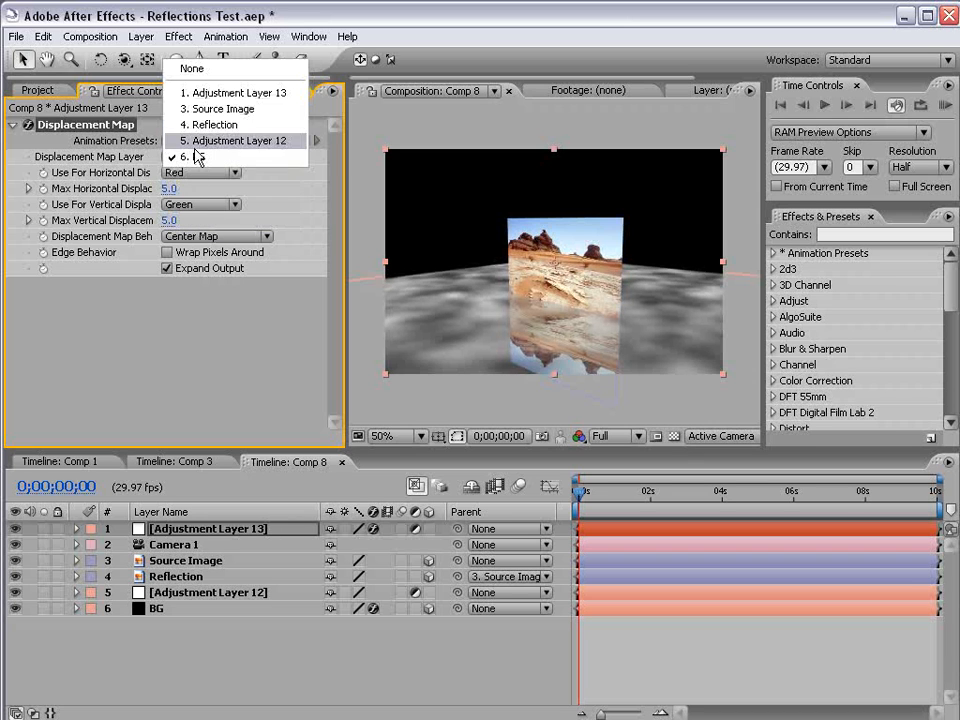
click(212, 109)
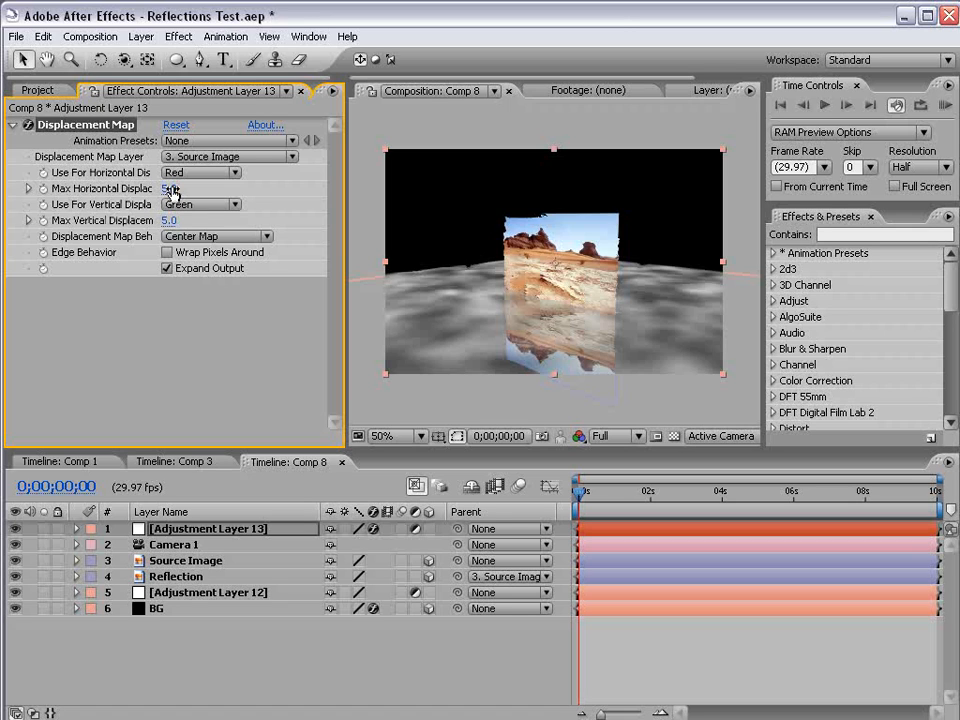
drag(172, 190, 126, 188)
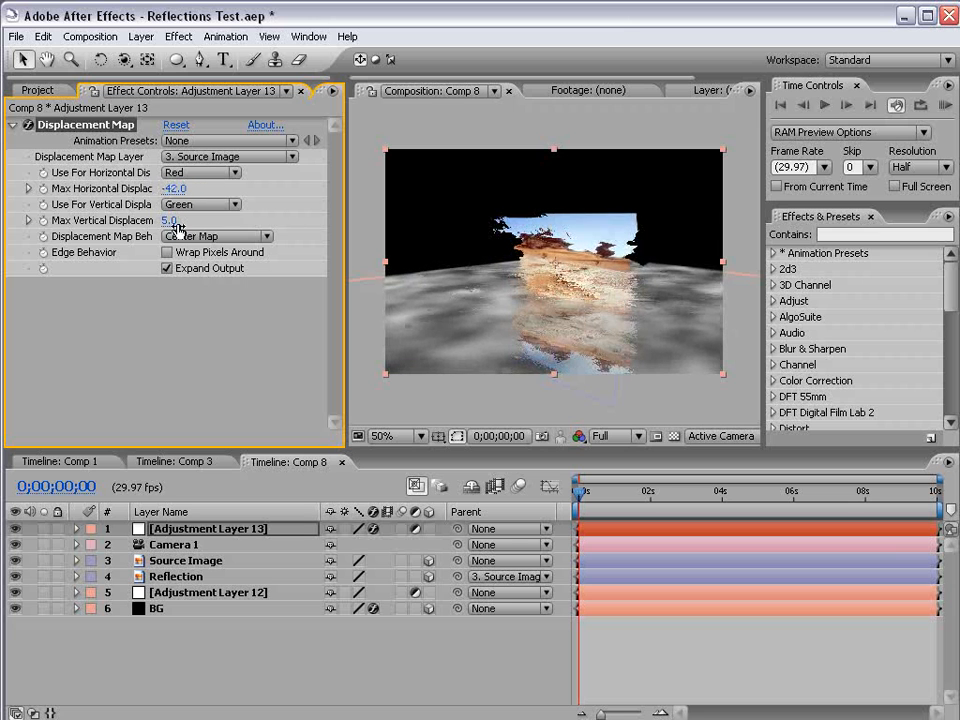
mouse_move(172, 221)
mouse_down()
mouse_move(214, 214)
mouse_move(167, 220)
mouse_up()
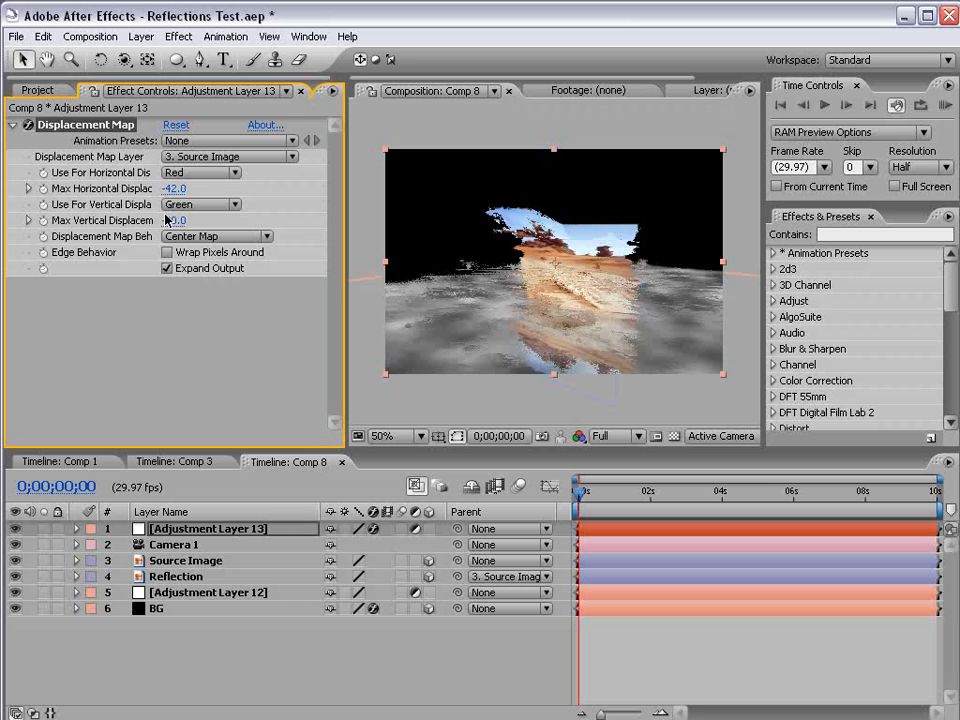
click(180, 125)
- Set BG as the displacement map layer for the effect on the topmost adjustment layer
click(188, 529)
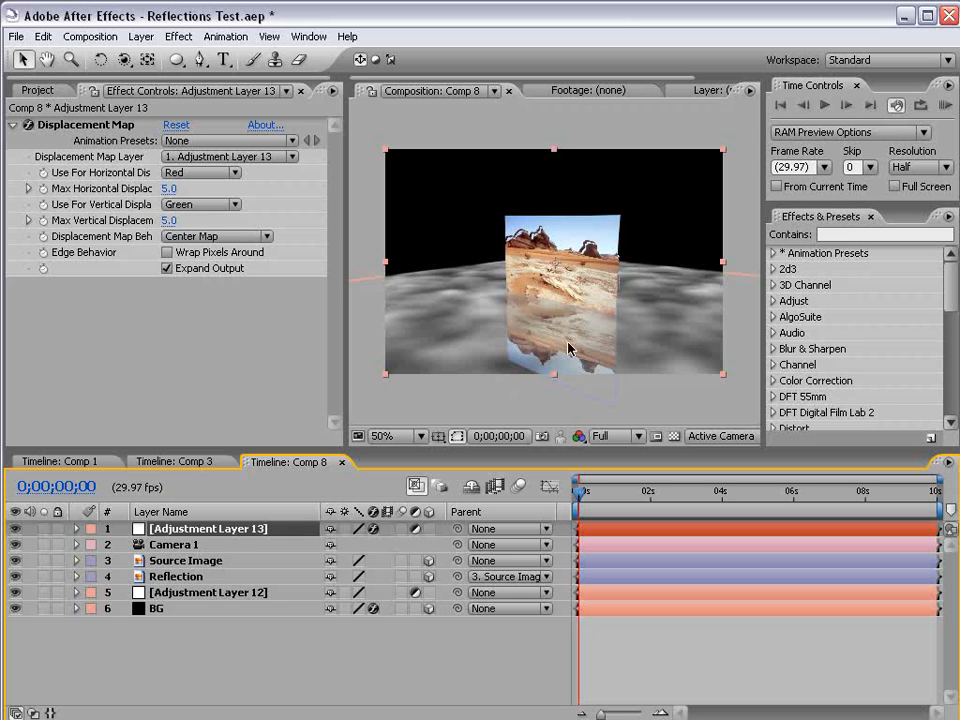
click(163, 157)
click(197, 219)
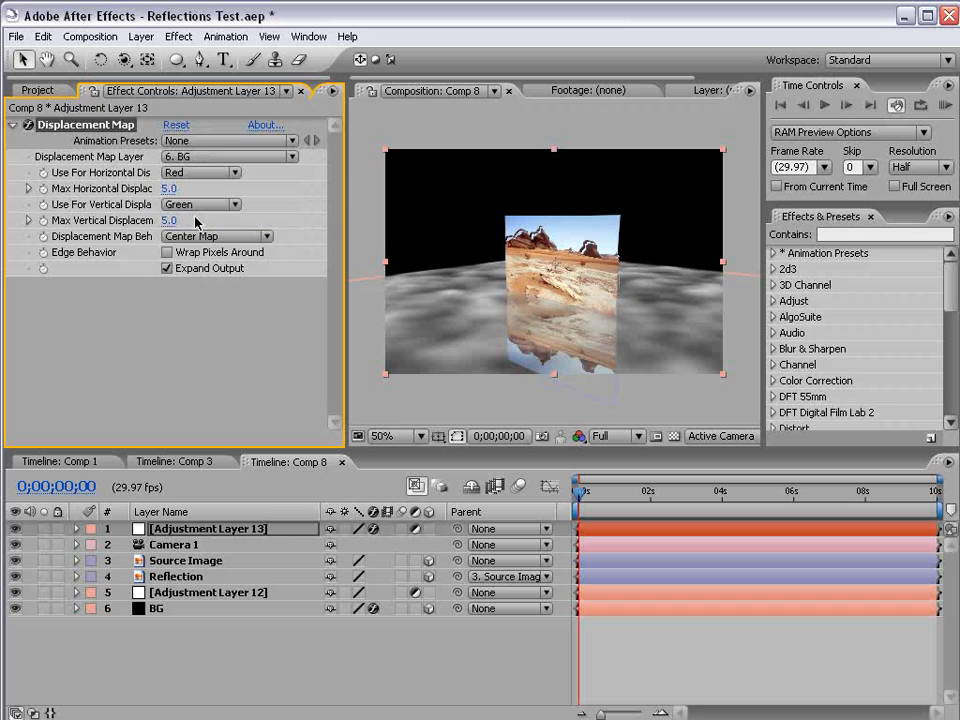
- Examine the BG layer's Fractal Noise and Fast Blur effects against the Displacement Map settings and the floor's 3D view
click(155, 609)
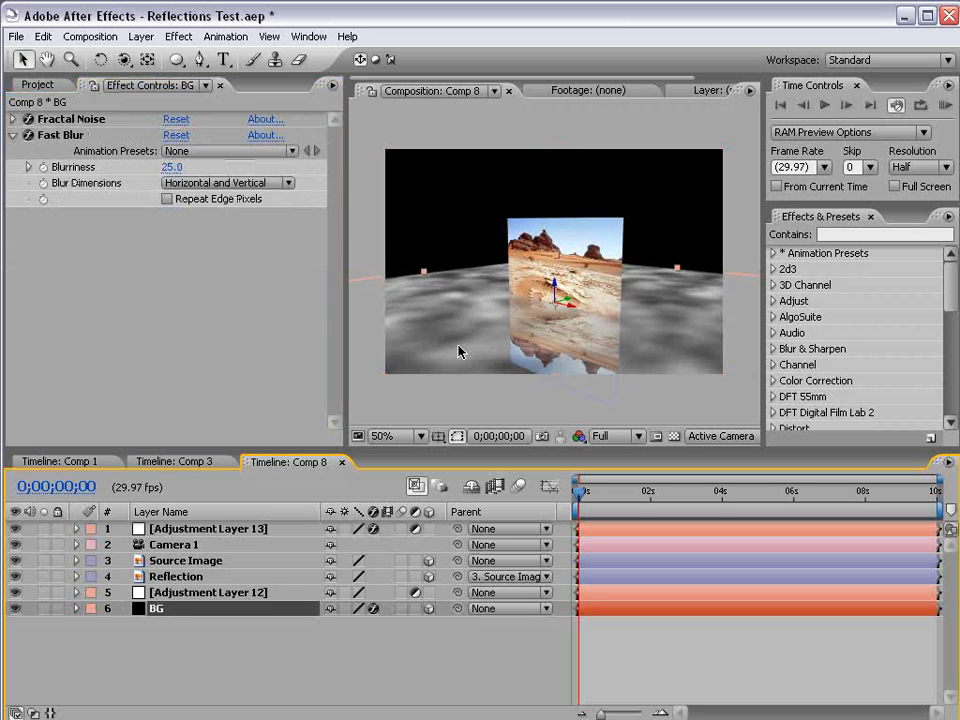
key(c)
drag(431, 332, 452, 285)
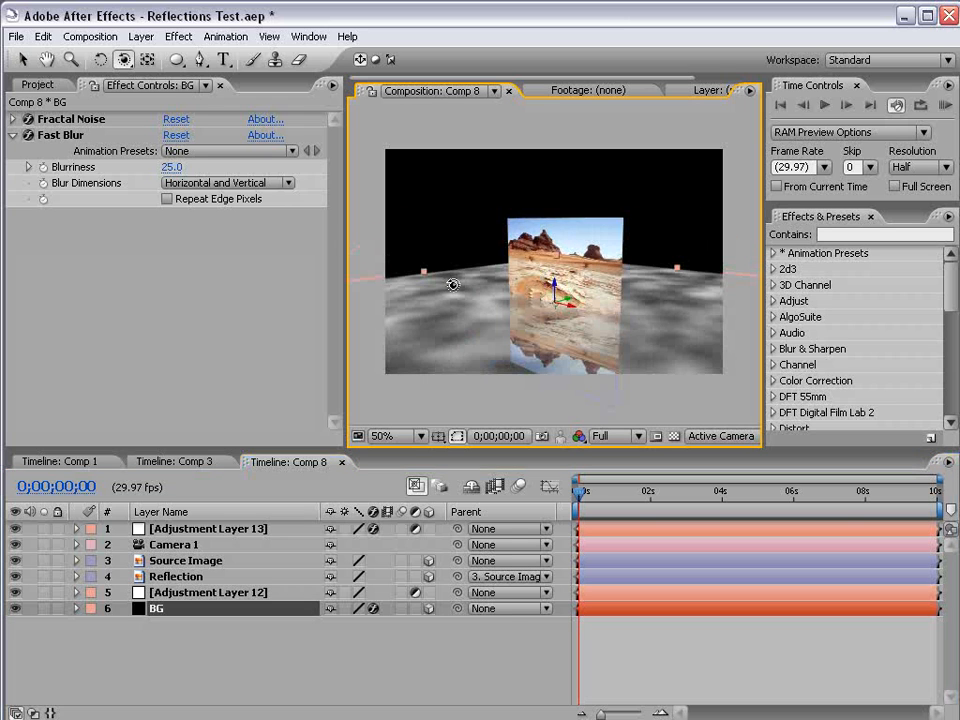
click(220, 529)
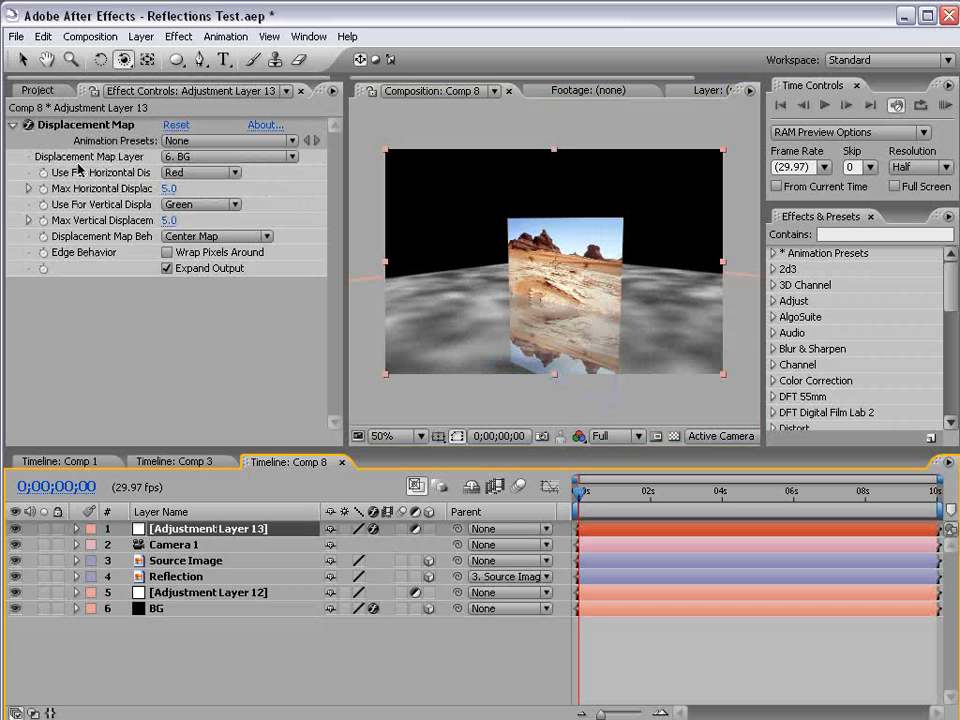
click(70, 124)
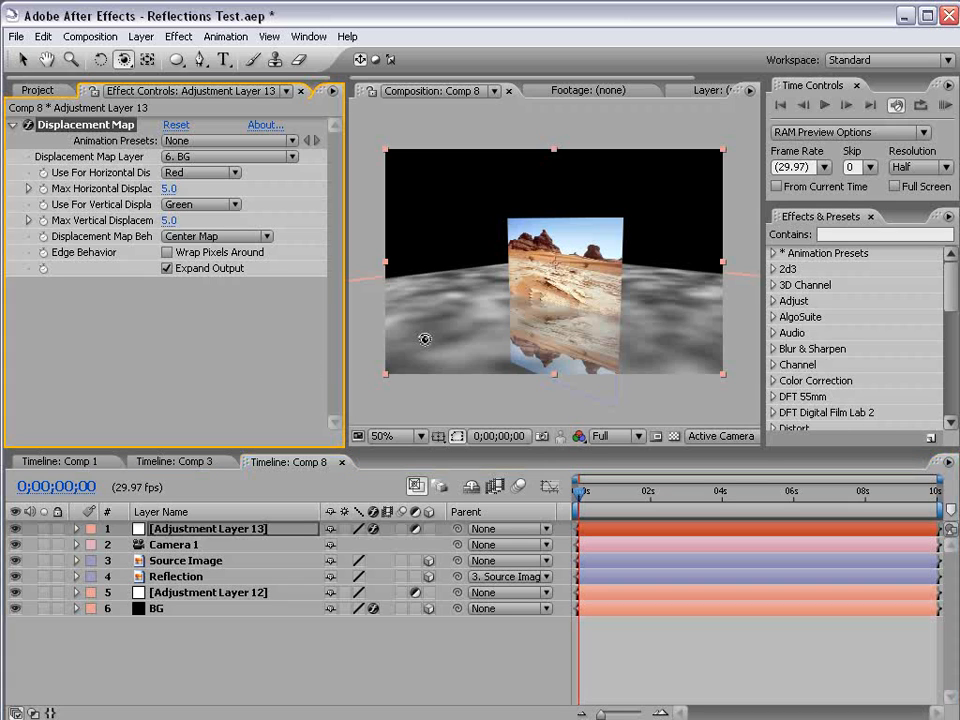
click(150, 608)
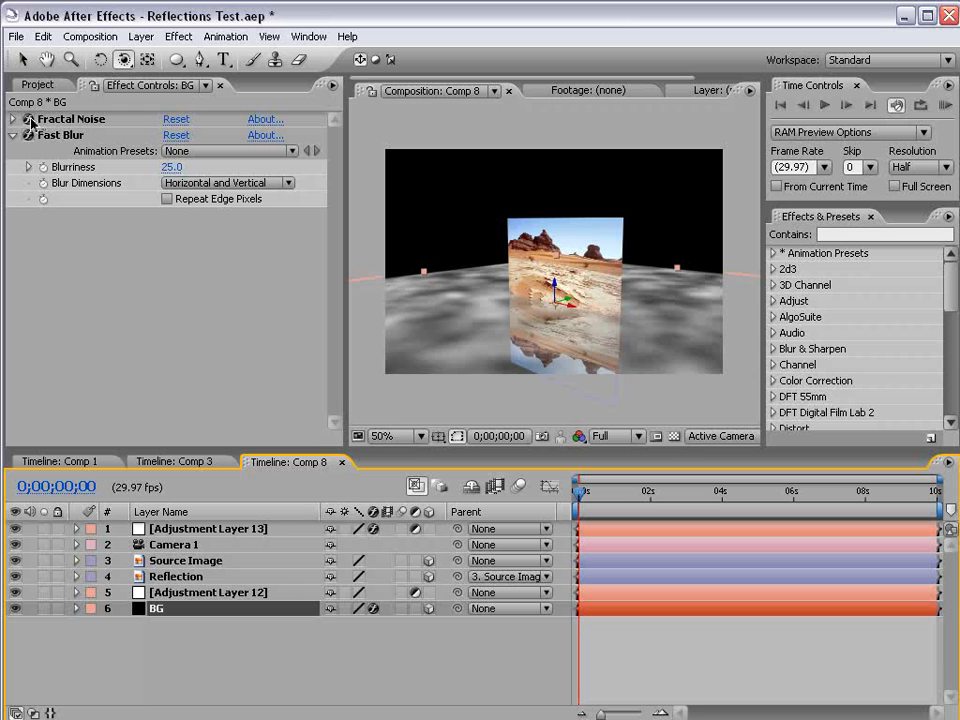
click(29, 119)
key(ctrl+z)
key(ctrl+z)
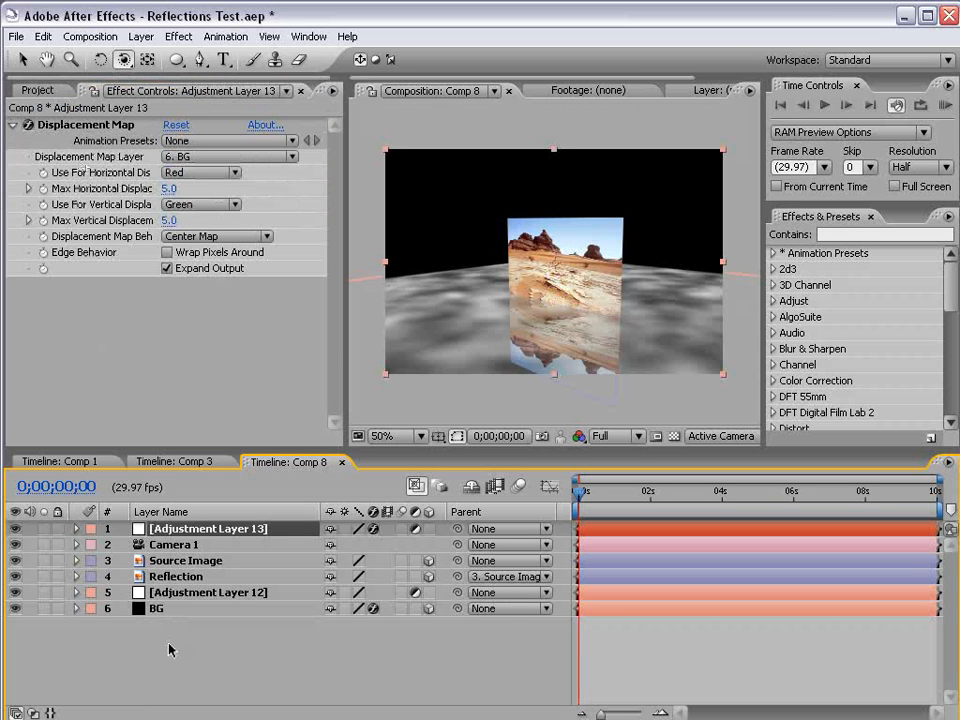
click(160, 610)
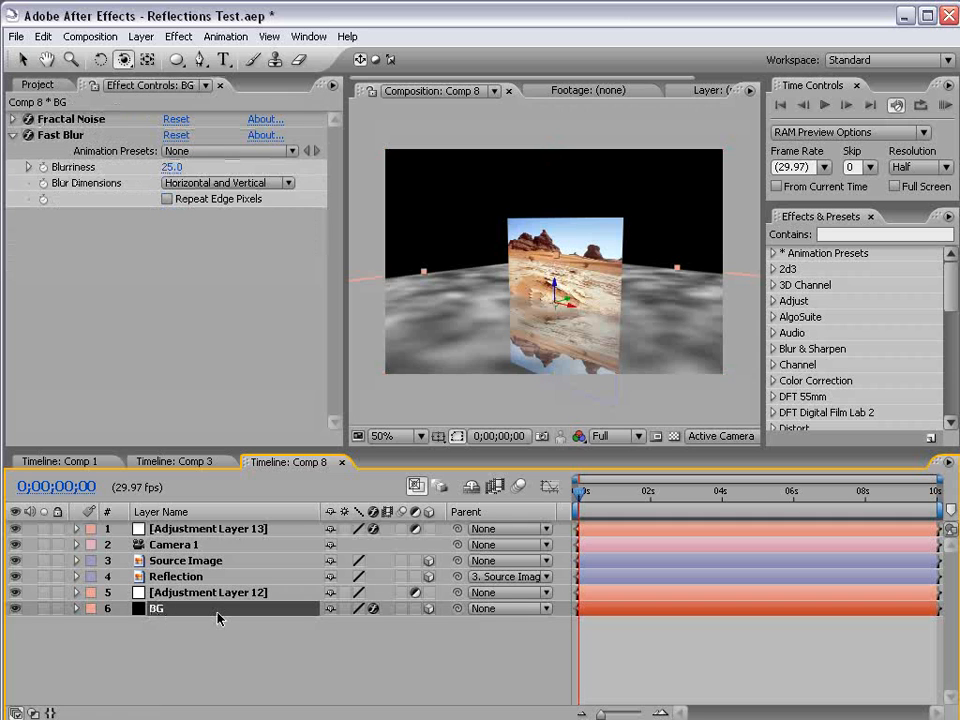
- Pre-compose the BG layer as BG Comp 2, moving all attributes into the new composition
click(141, 36)
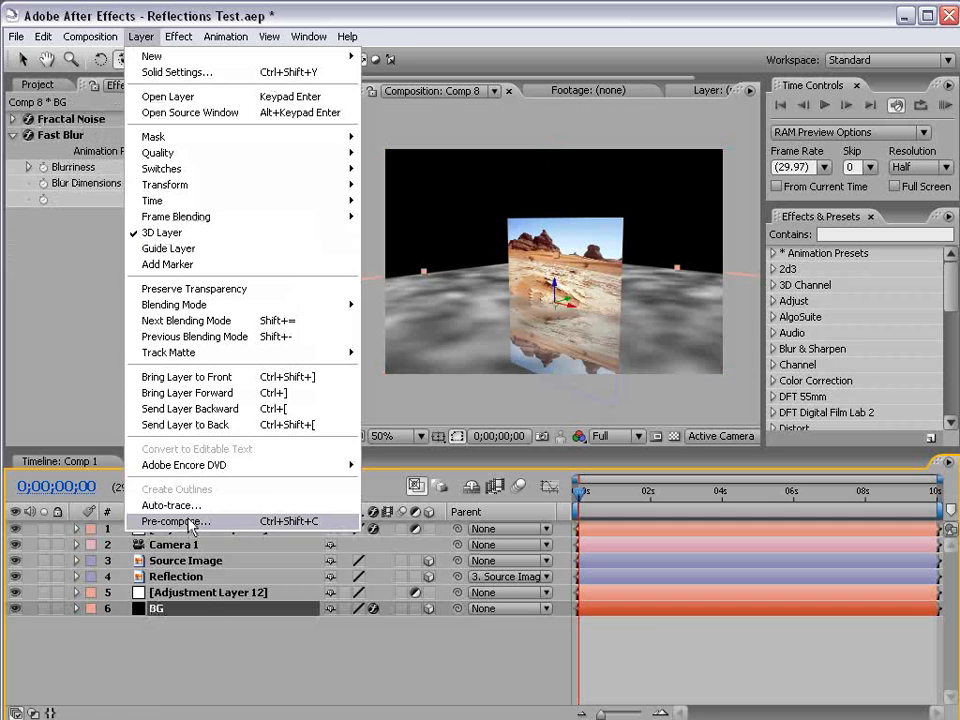
click(180, 520)
click(362, 340)
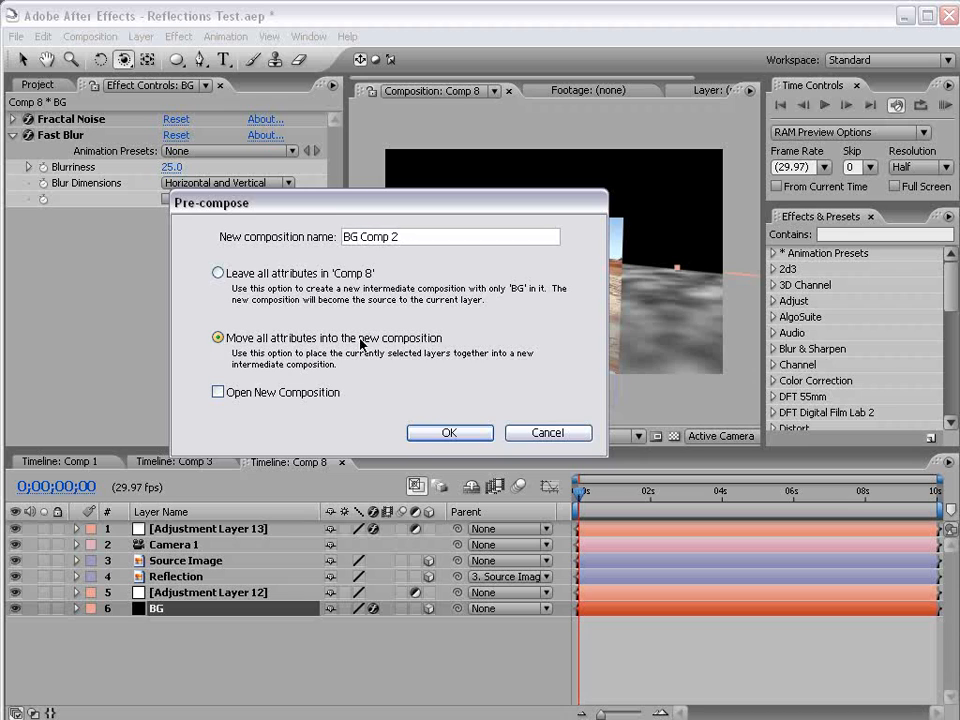
click(446, 434)
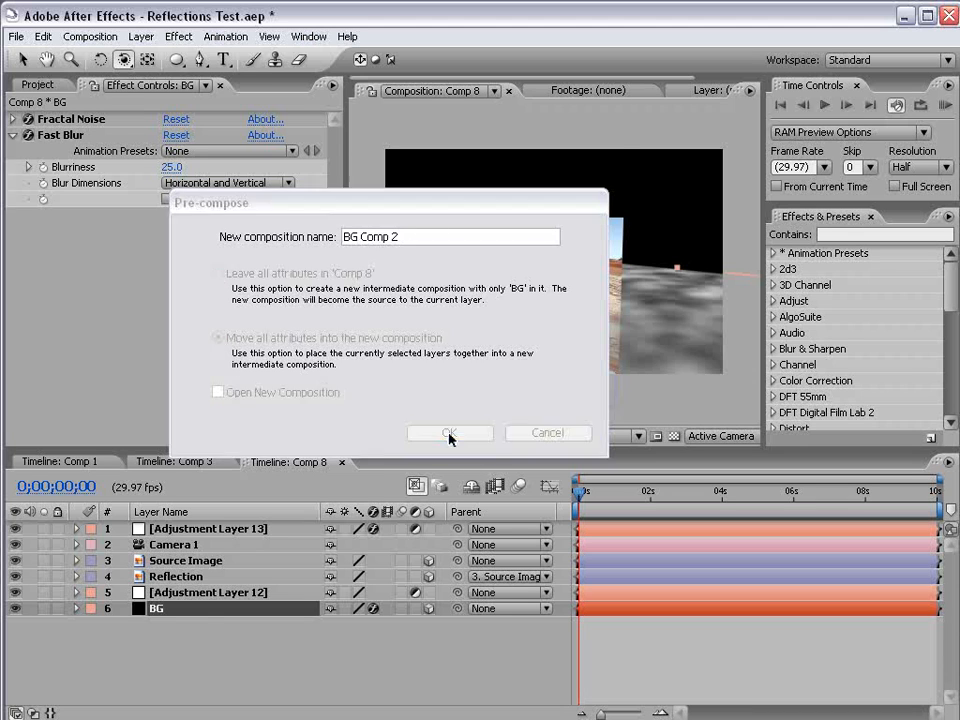
- Collapse transformations on the BG Comp 2 layer so the nested floor follows Comp 8's camera
drag(433, 291, 320, 183)
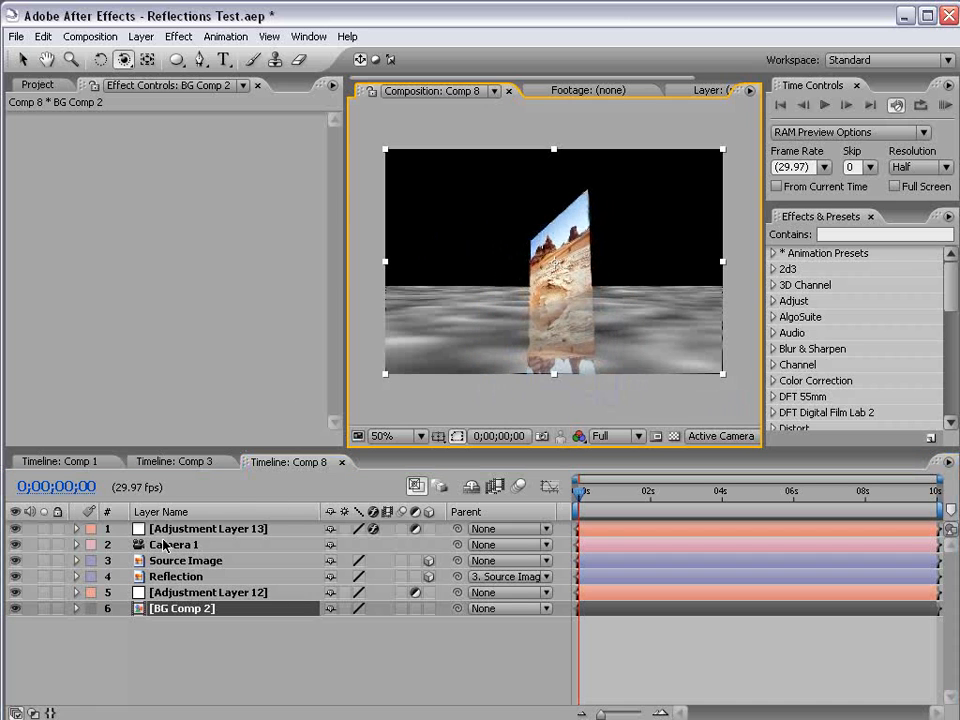
key(ctrl+z)
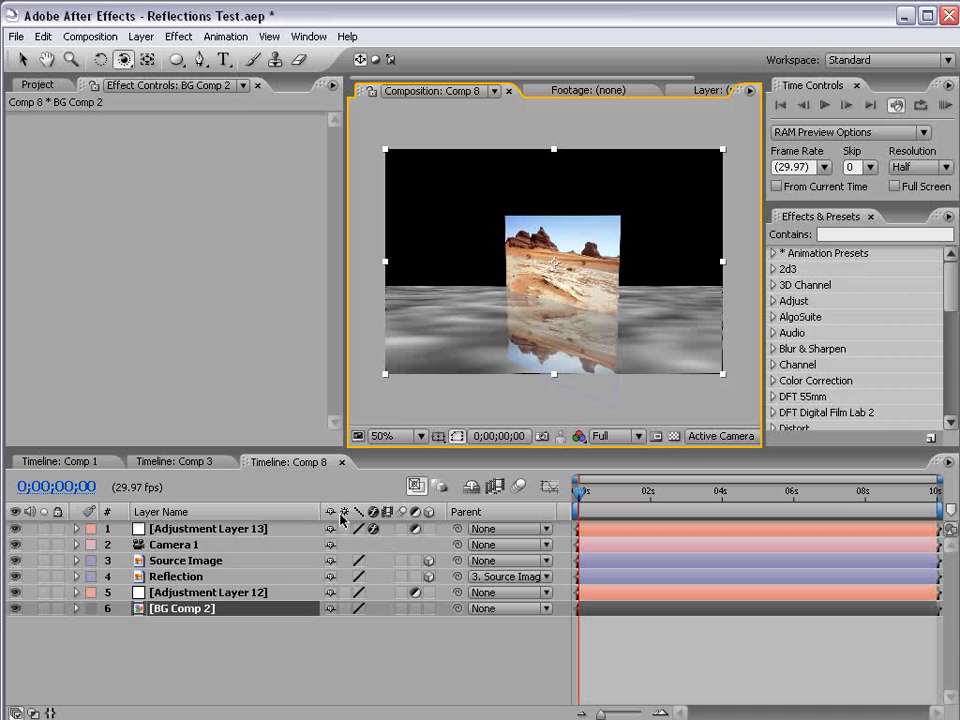
click(344, 608)
drag(449, 284, 600, 317)
- Examine the BG layer inside BG Comp 2, and the nested floor in Comp 8 both soloed and with the other layers from different camera angles
double_click(190, 608)
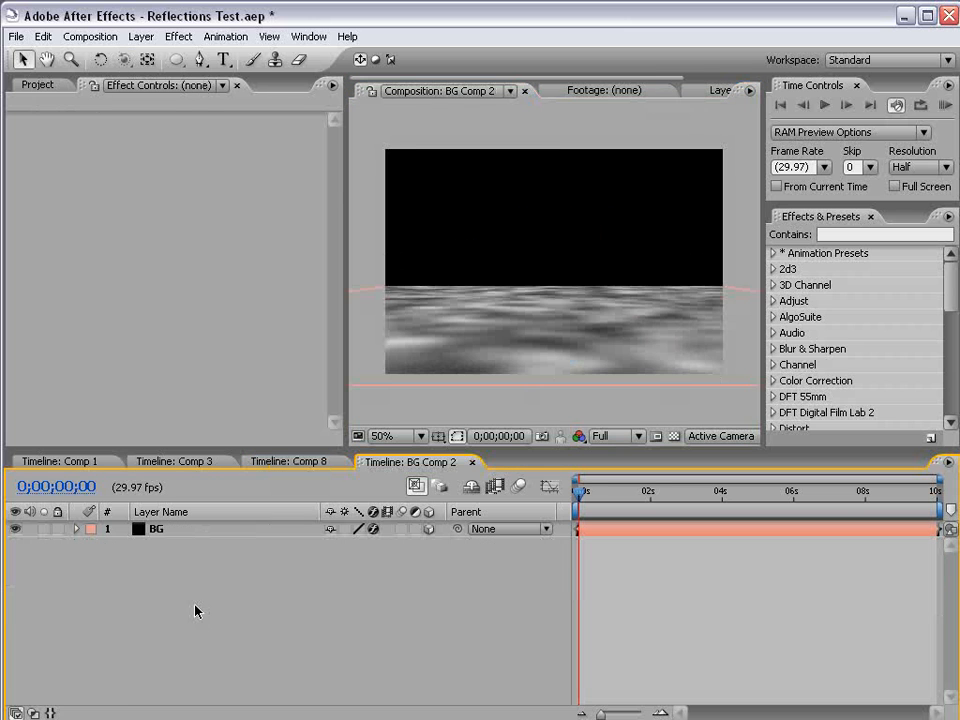
click(602, 527)
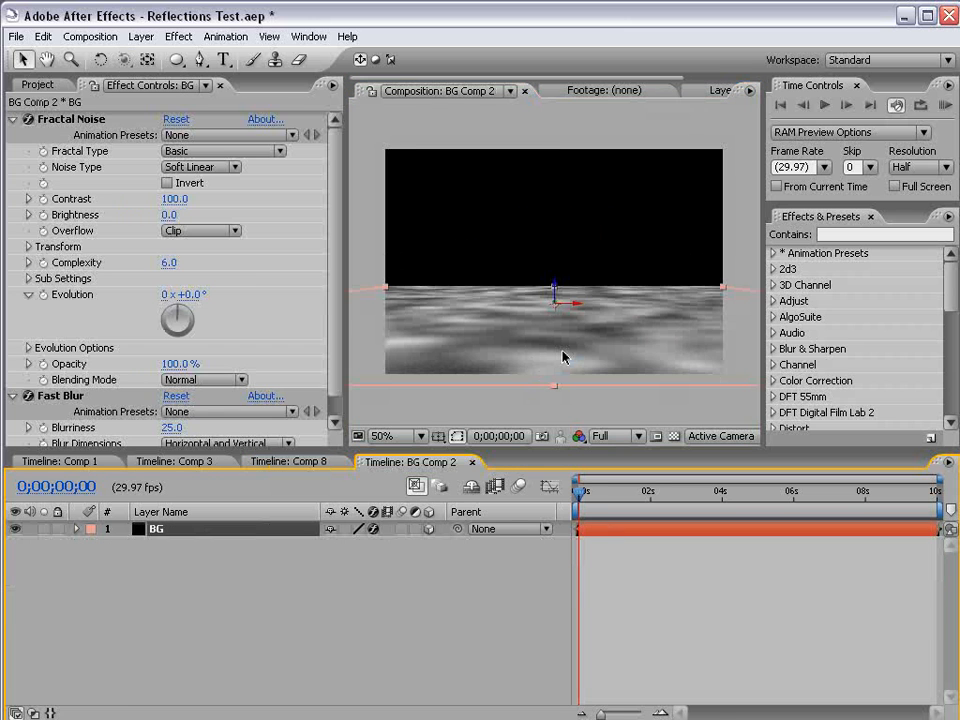
click(311, 463)
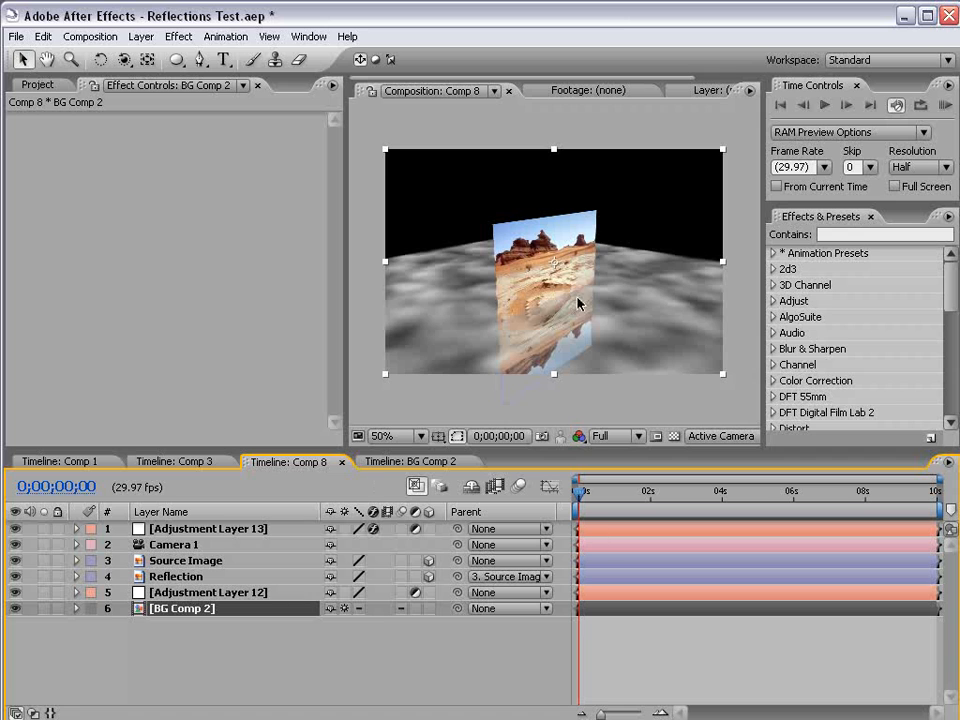
key(c)
drag(620, 297, 82, 641)
click(46, 608)
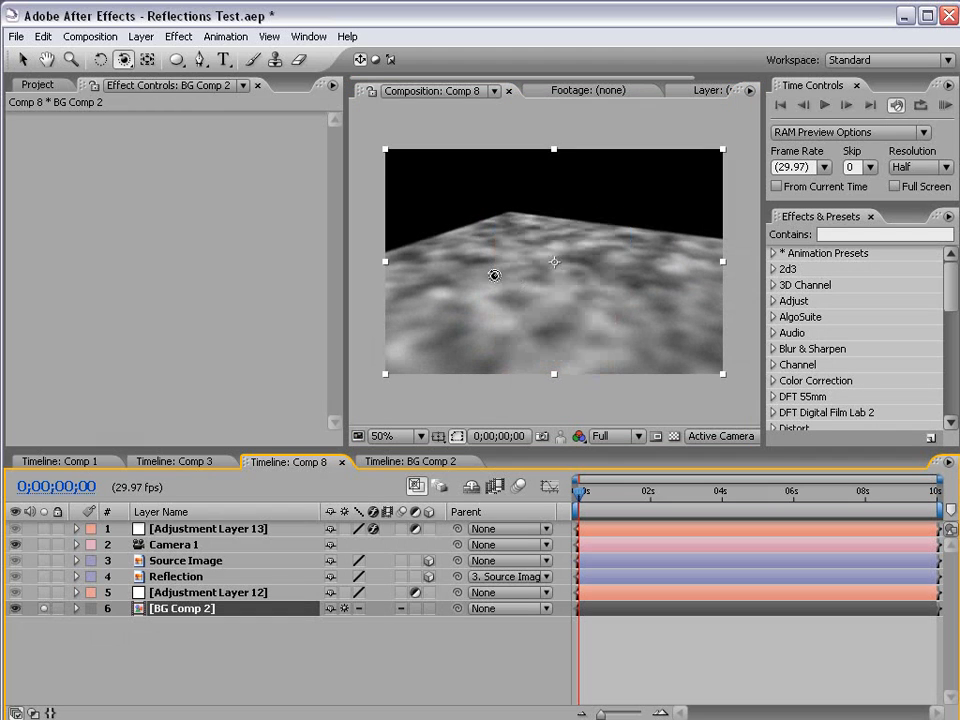
click(46, 609)
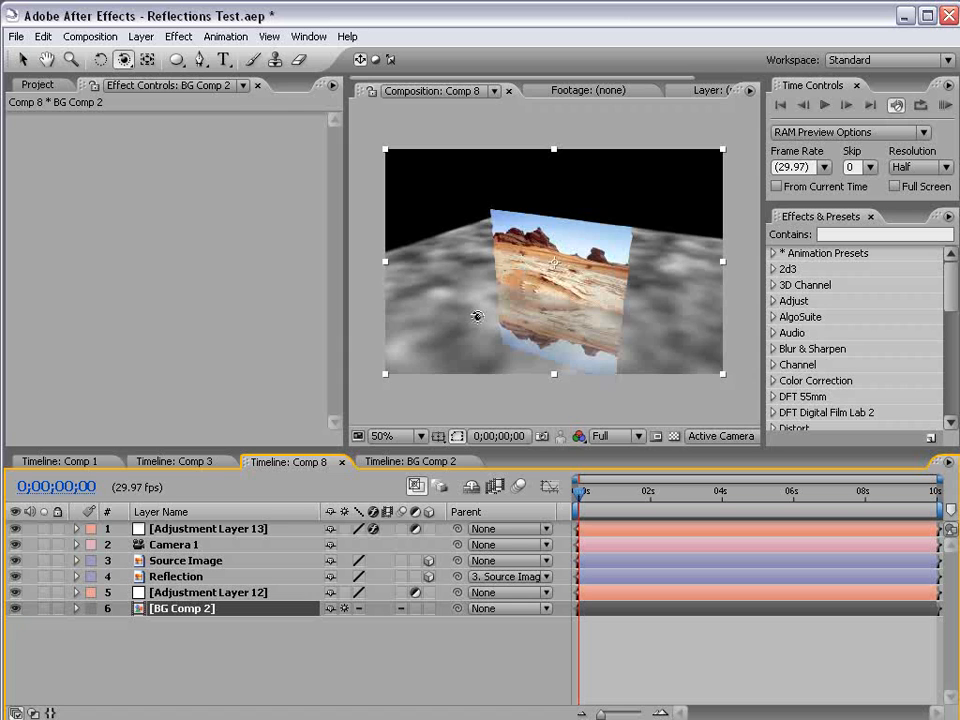
drag(485, 309, 444, 281)
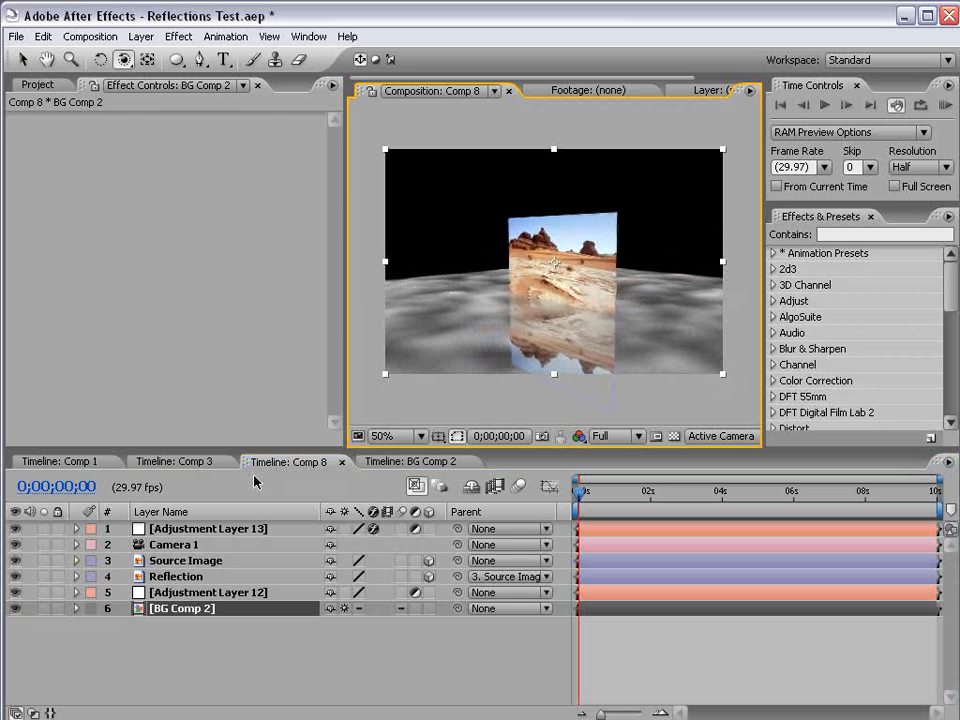
- Keep BG Comp 2 as the map layer of Adjustment Layer 13's Displacement Map and set maximum displacement to 31 horizontally and 32 vertically
click(206, 530)
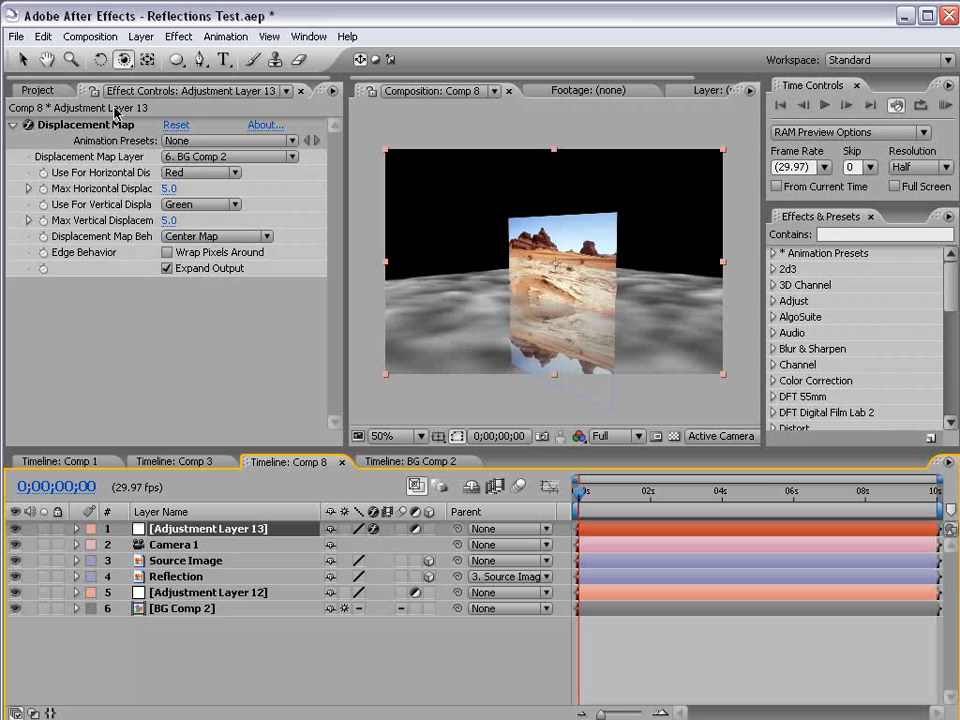
click(228, 156)
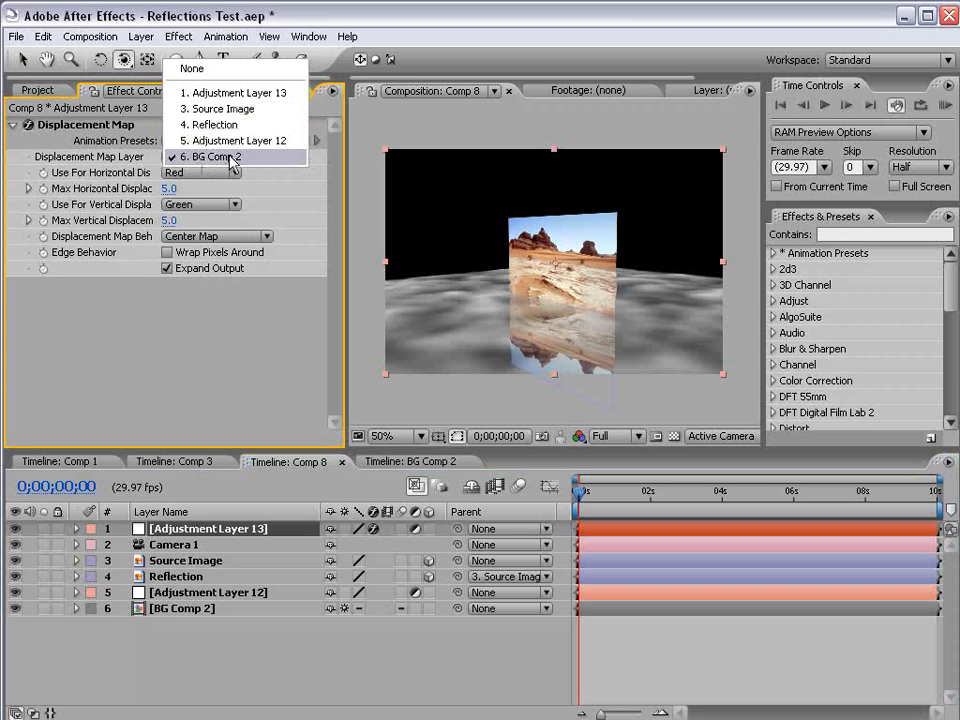
click(230, 157)
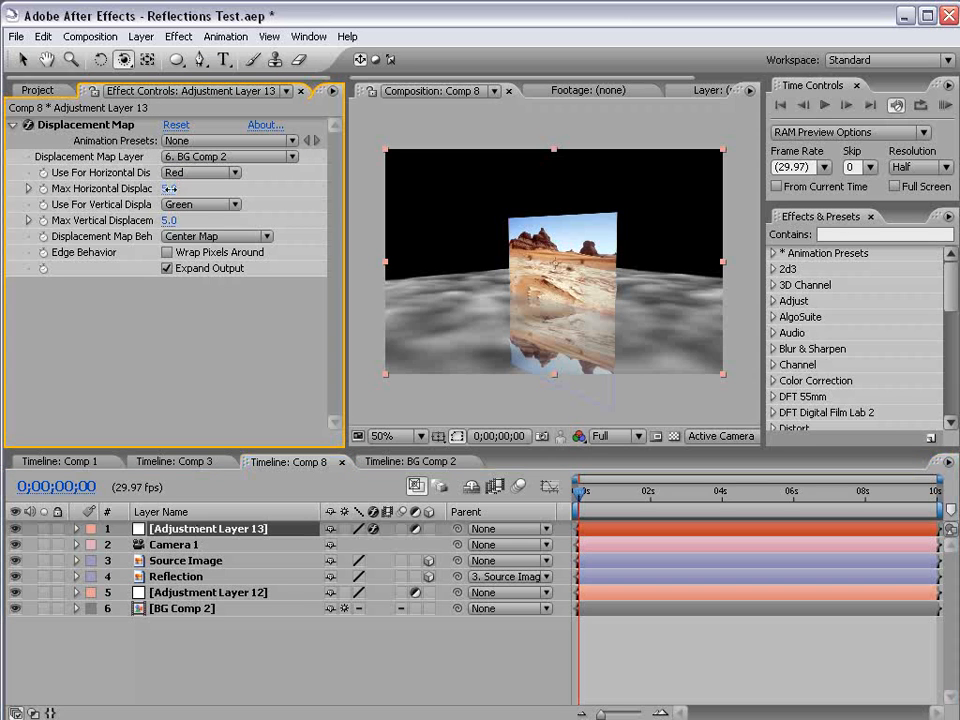
drag(169, 188, 186, 222)
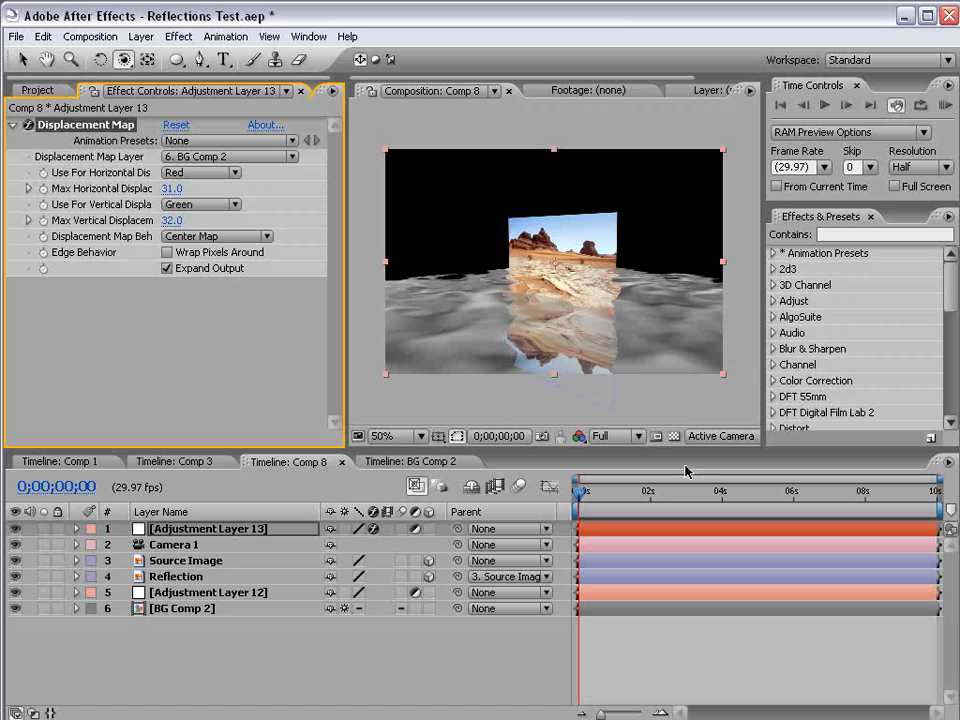
drag(548, 320, 547, 273)
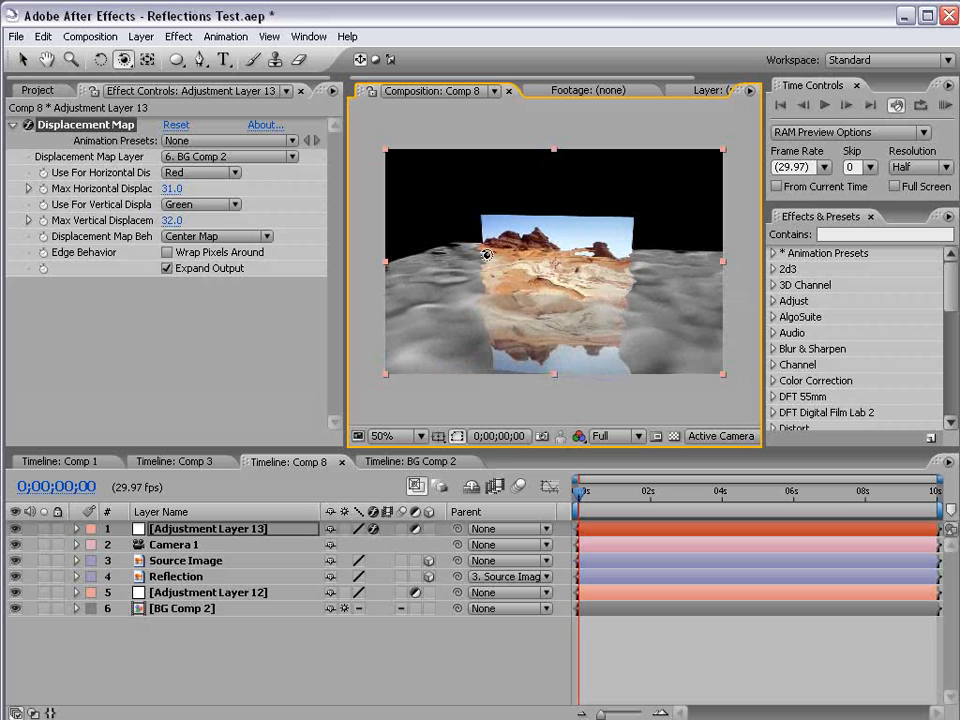
- Move Adjustment Layer 13 below Source Image and directly above Reflection so the displacement does not distort the picture
click(172, 561)
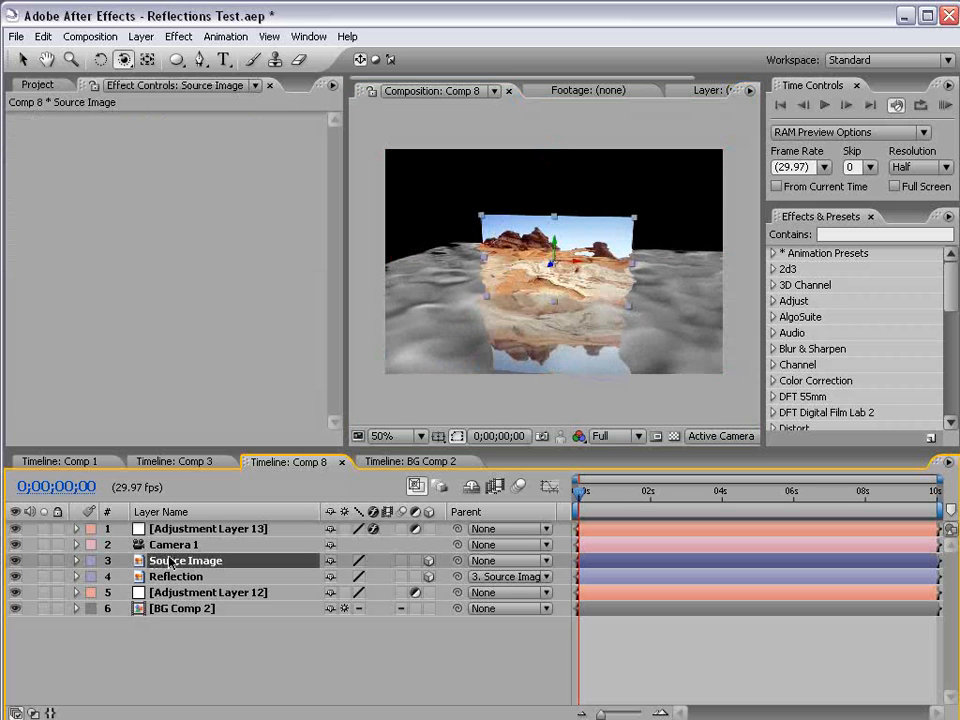
drag(193, 528, 188, 576)
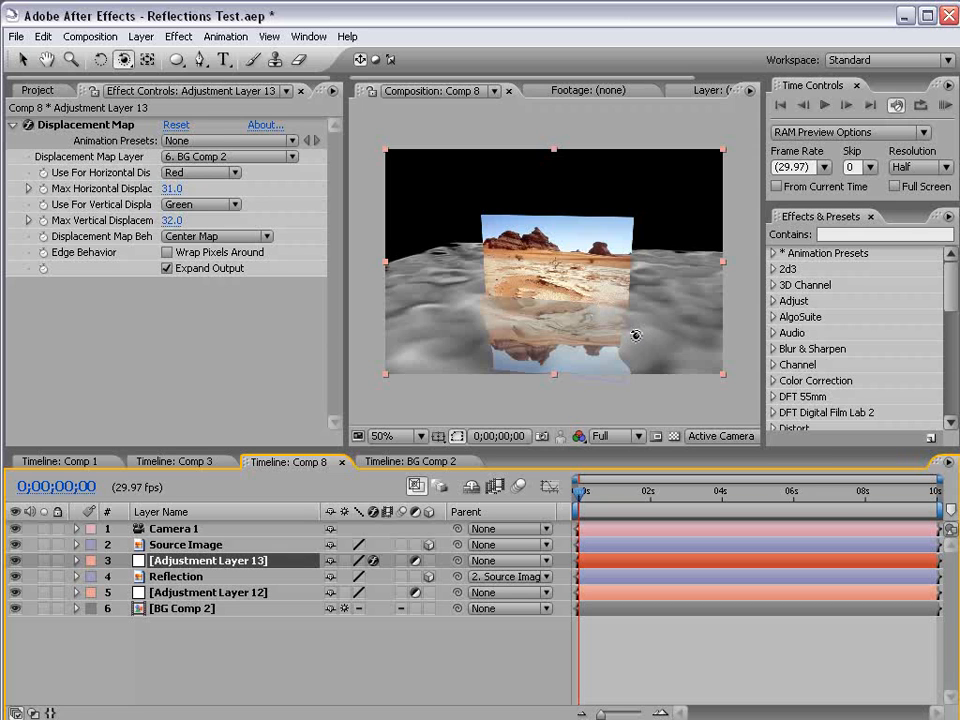
drag(635, 335, 720, 326)
click(651, 647)
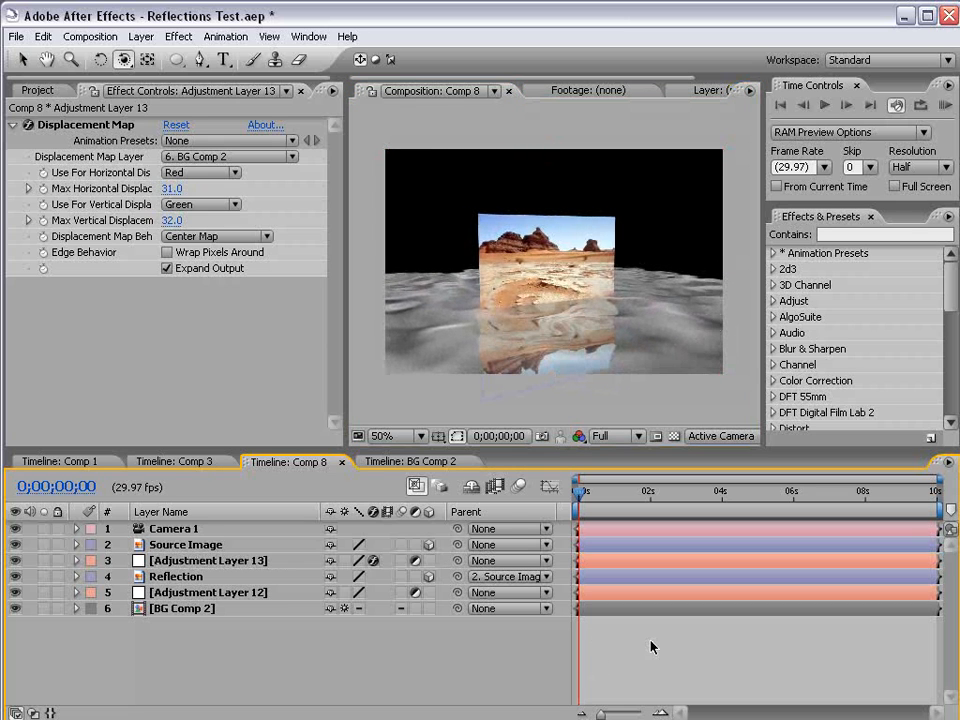
- Add a light blue point light named Light 1 with 150% intensity and no cast shadows
click(141, 36)
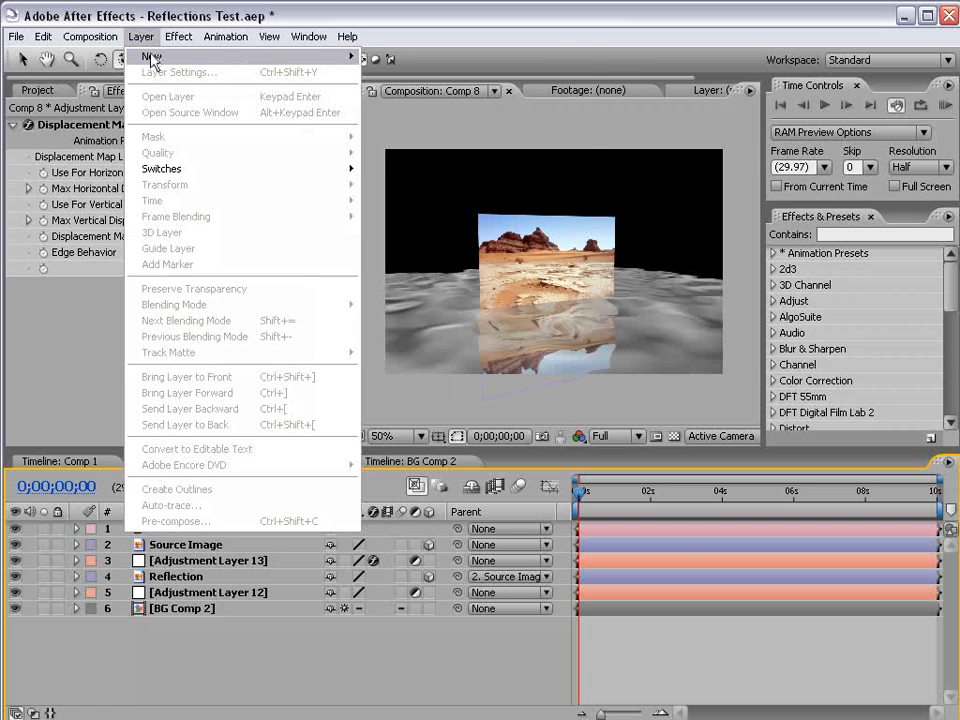
mouse_move(151, 60)
click(395, 86)
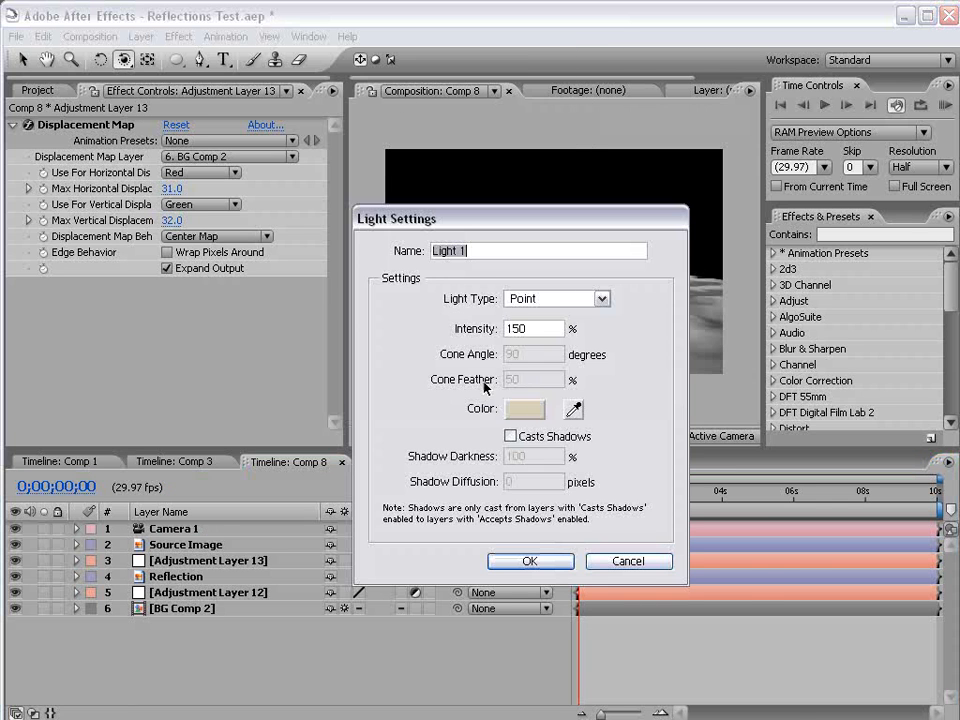
click(527, 413)
drag(470, 383, 467, 372)
click(349, 281)
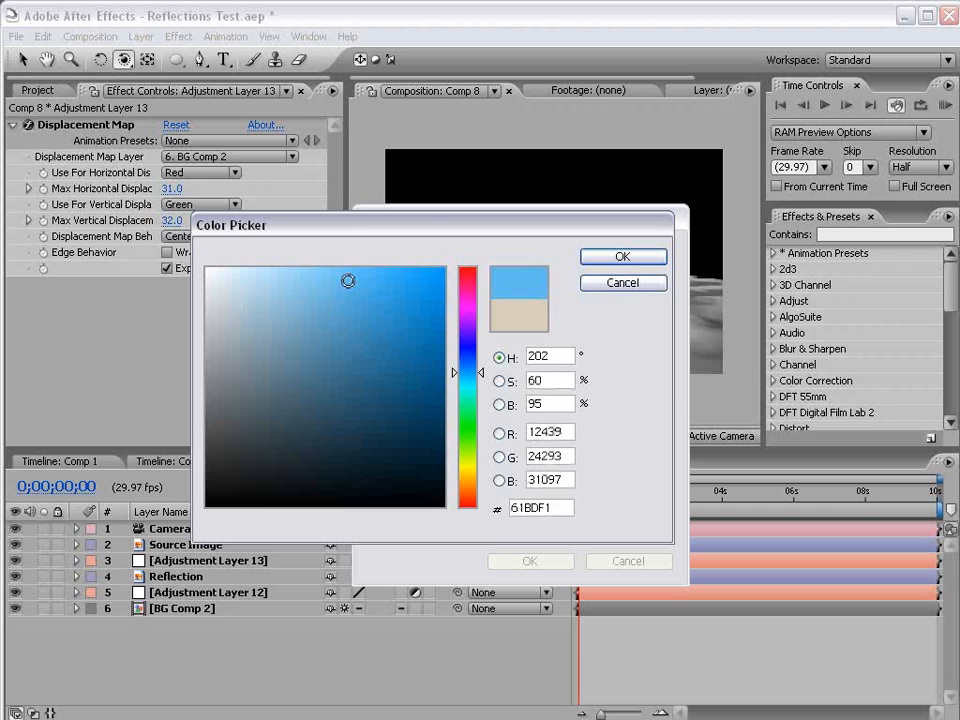
click(354, 268)
click(622, 256)
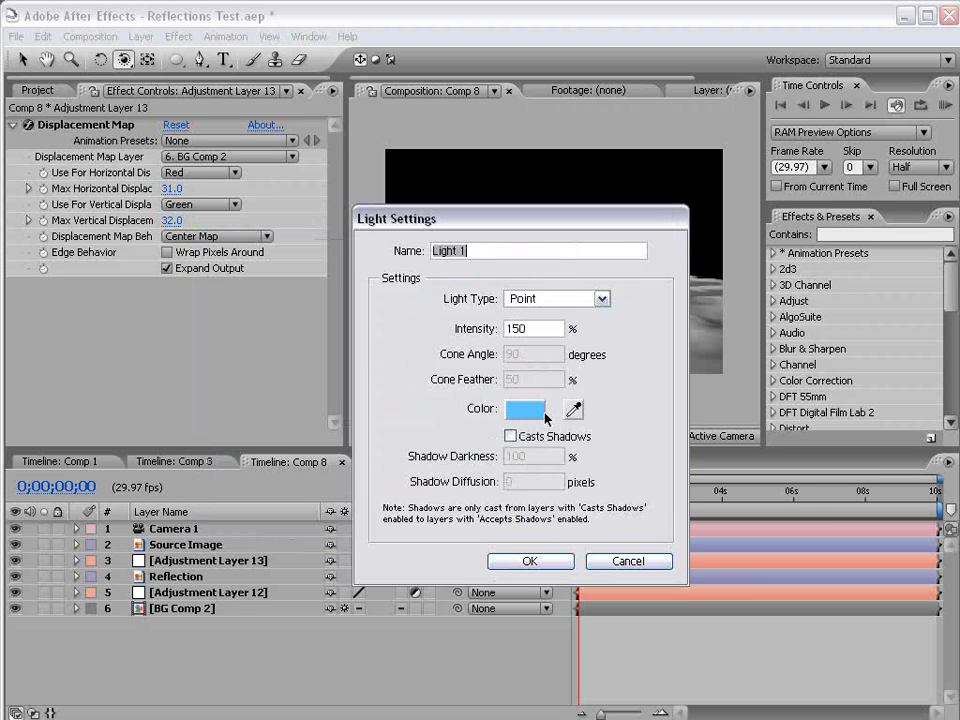
click(518, 561)
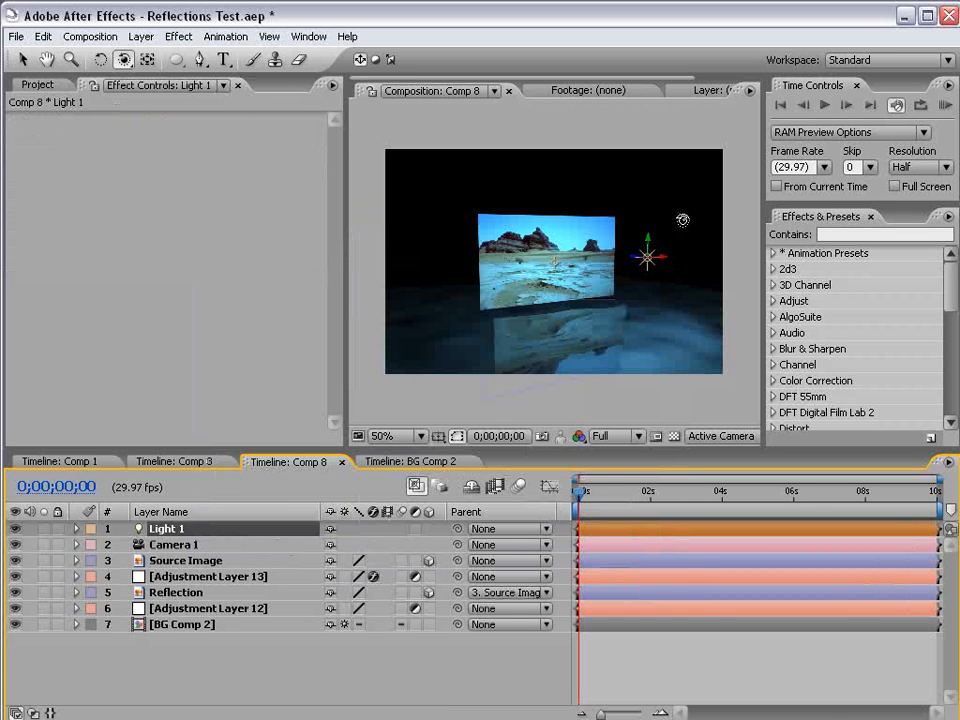
- Raise Light 1 in the 3D scene until it sits well above the picture's top edge
key(v)
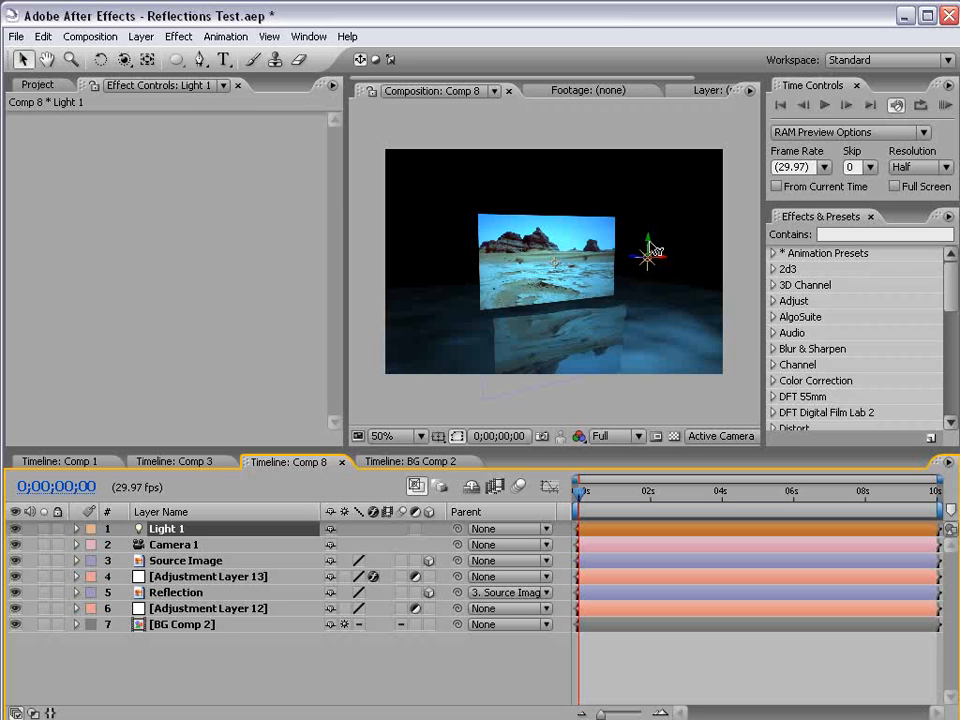
drag(652, 250, 620, 198)
click(182, 624)
key(KP_4)
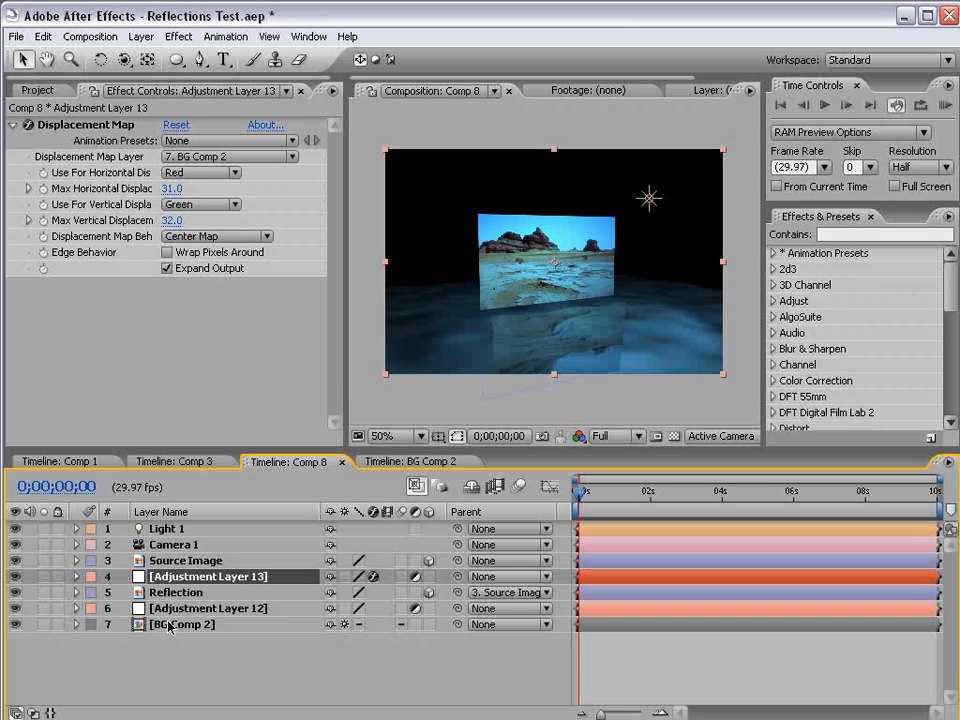
click(649, 198)
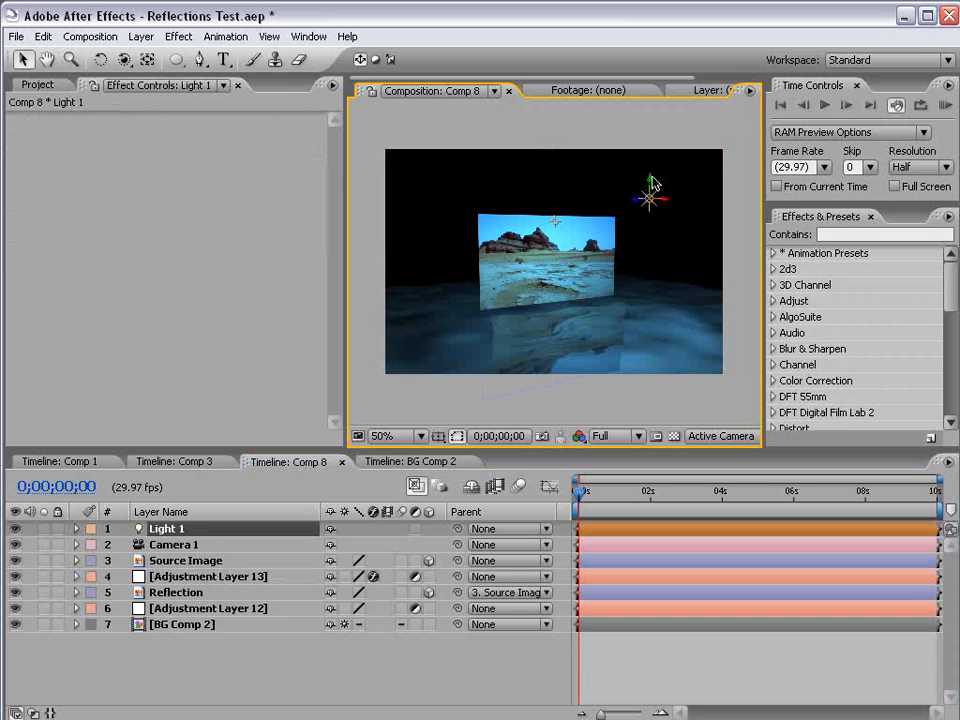
drag(652, 207, 648, 170)
- Turn off Accepts Lights in the material options of the BG layer inside BG Comp 2 and return to Comp 8
click(164, 628)
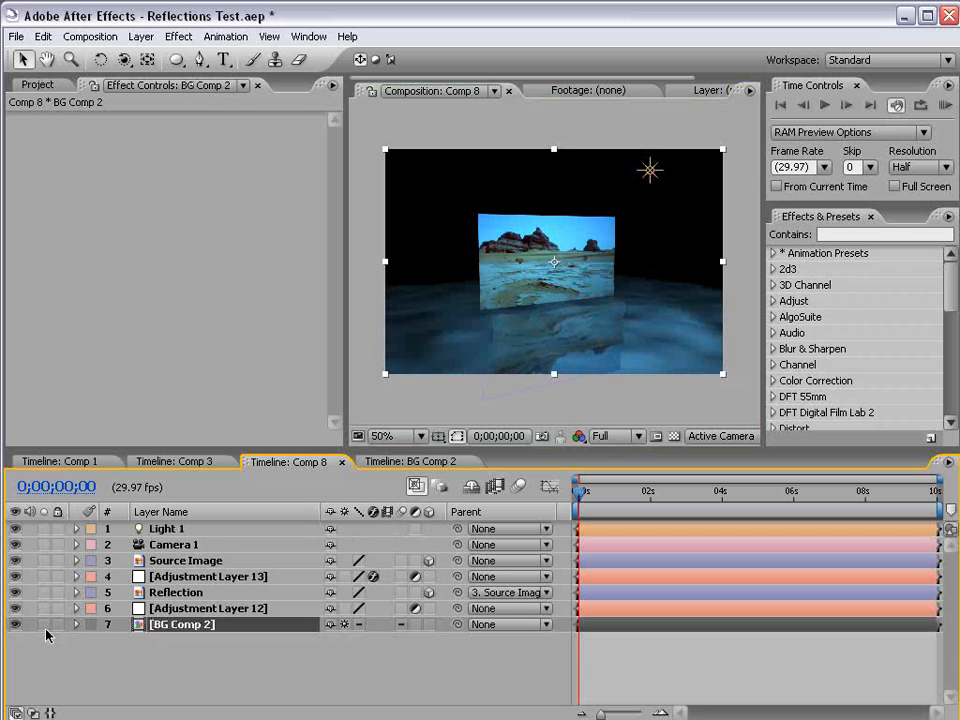
click(77, 625)
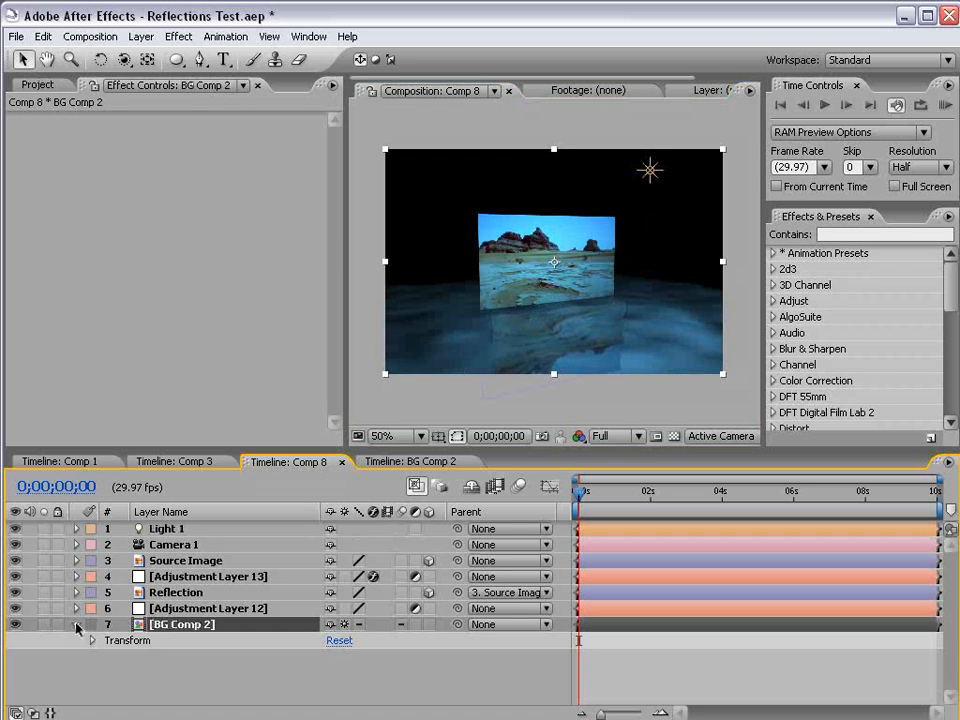
double_click(175, 626)
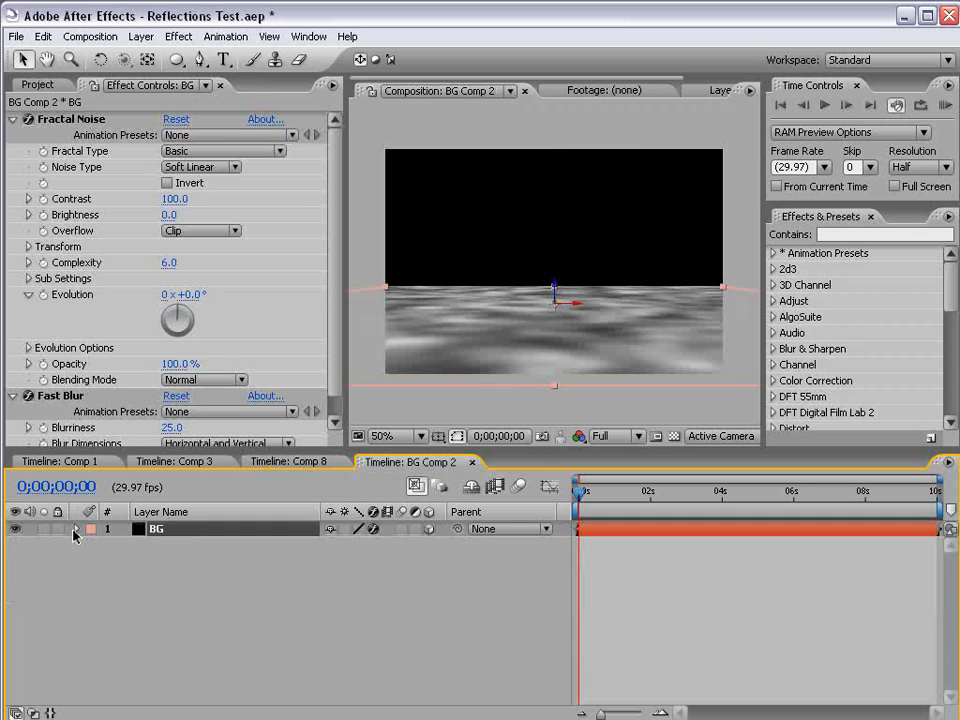
key(a)
key(a)
click(76, 531)
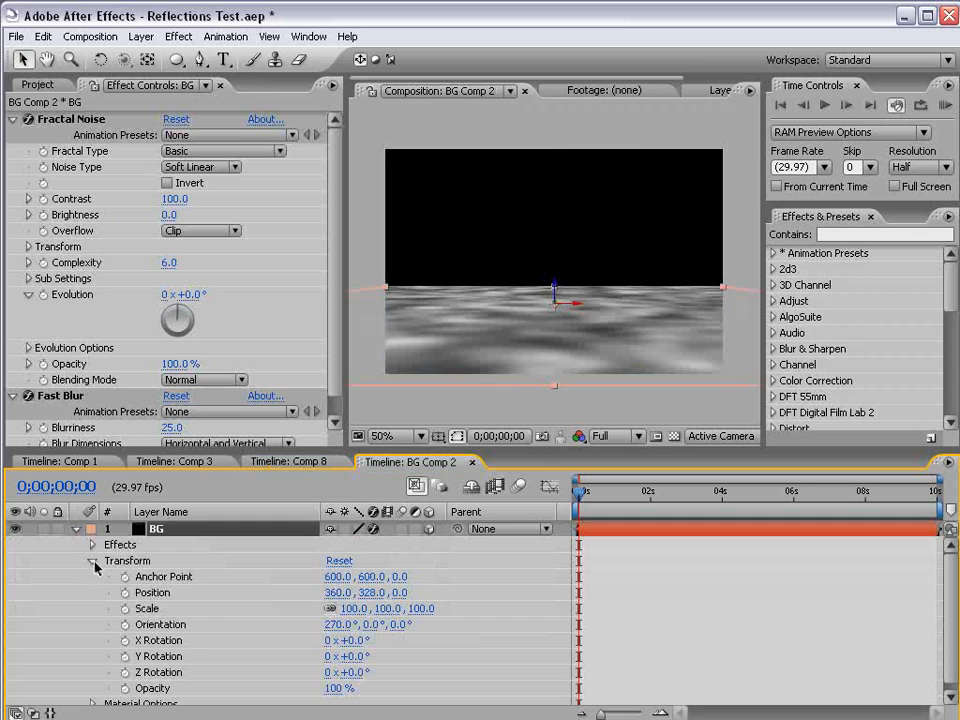
click(89, 562)
click(90, 580)
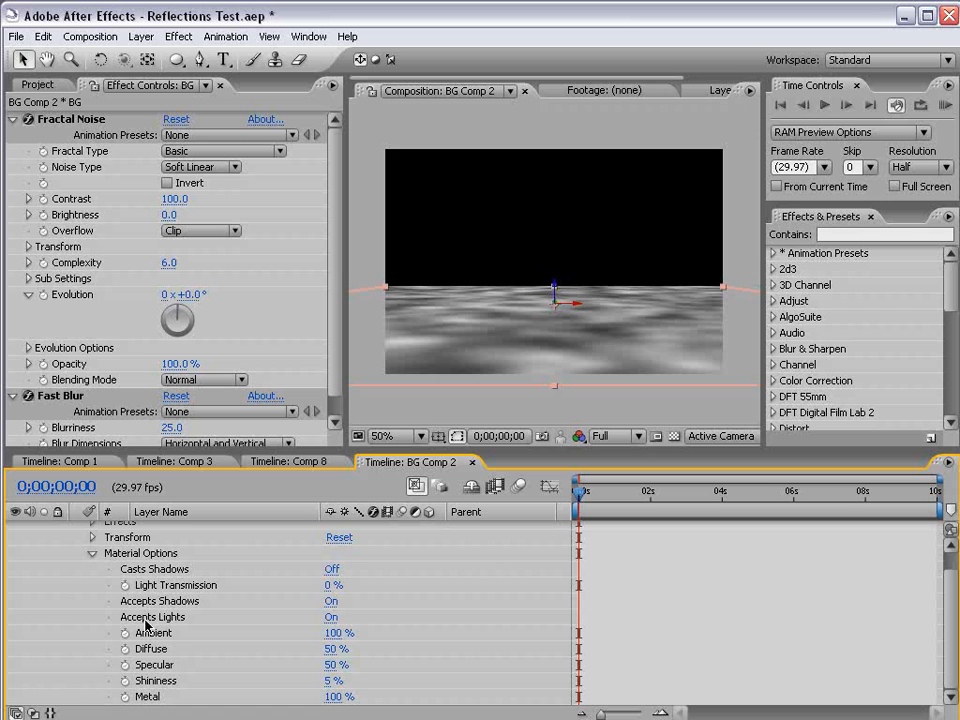
click(331, 617)
click(309, 470)
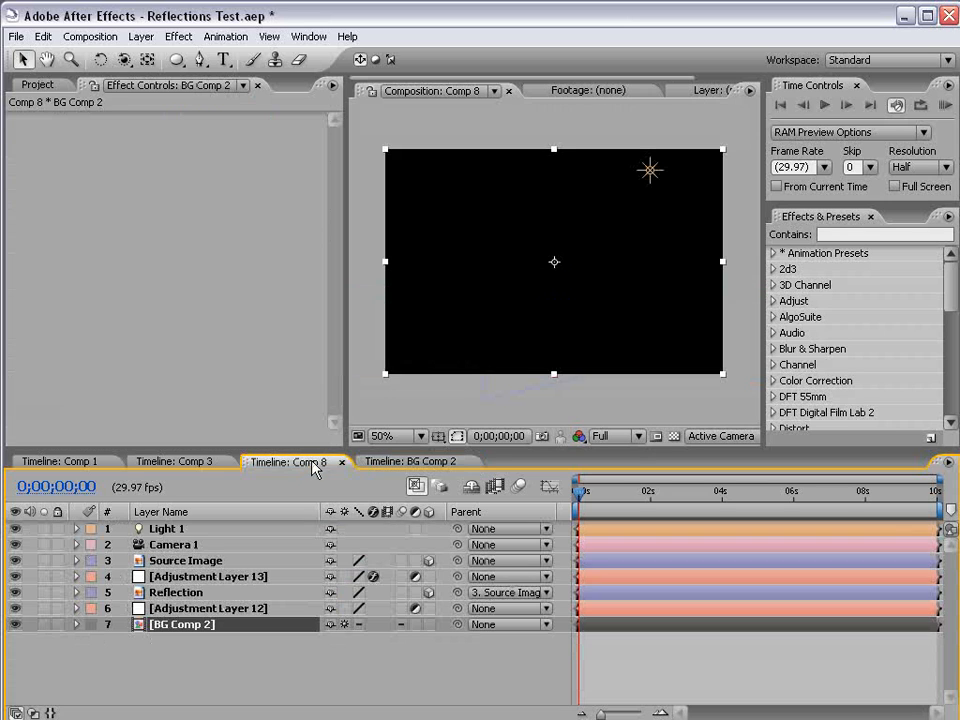
- Examine the floor and the lit picture's distorted reflection from other camera angles, restoring the camera view each time
key(c)
drag(605, 288, 572, 290)
key(ctrl+z)
key(v)
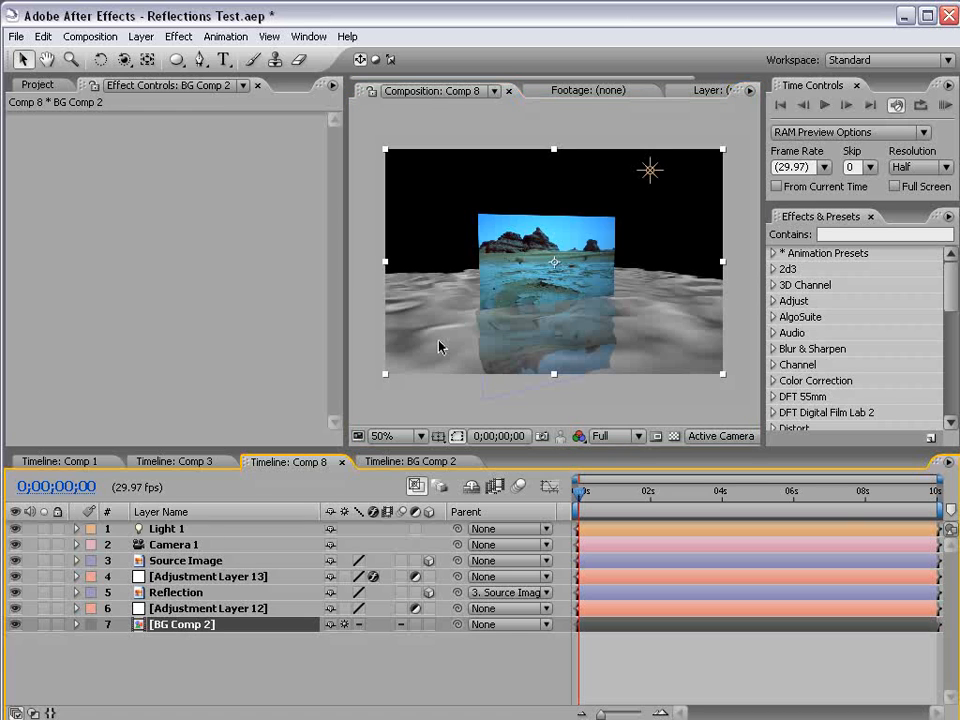
key(c)
drag(475, 295, 456, 347)
key(ctrl+z)
key(v)
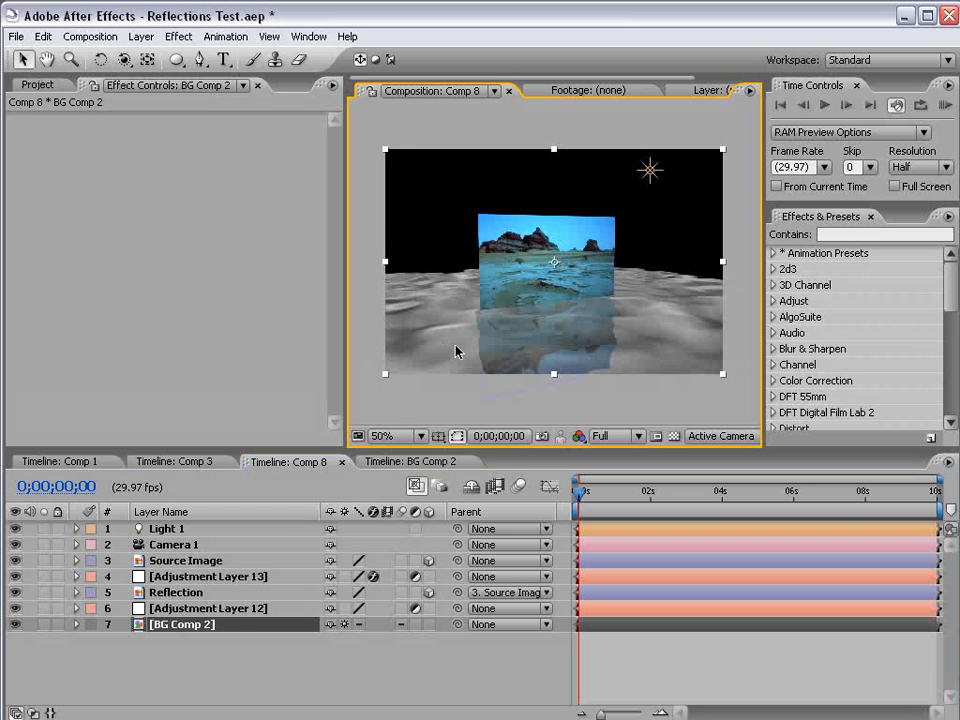
- Hide the BG Comp 2 layer and paste a copy of its BG layer at the bottom of Comp 8's layer stack
click(15, 624)
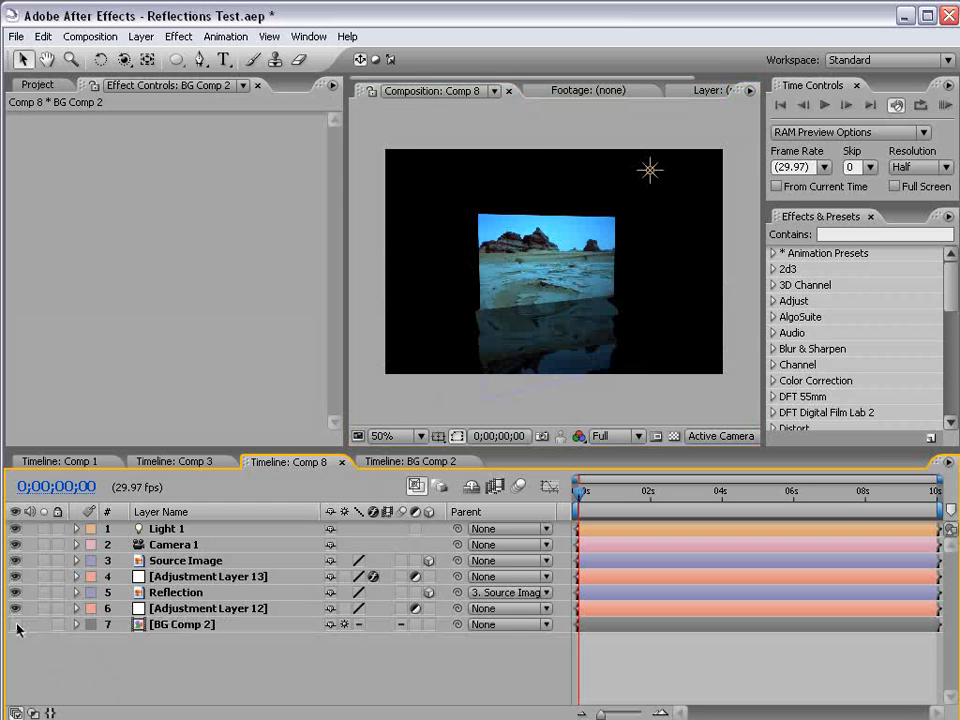
click(403, 462)
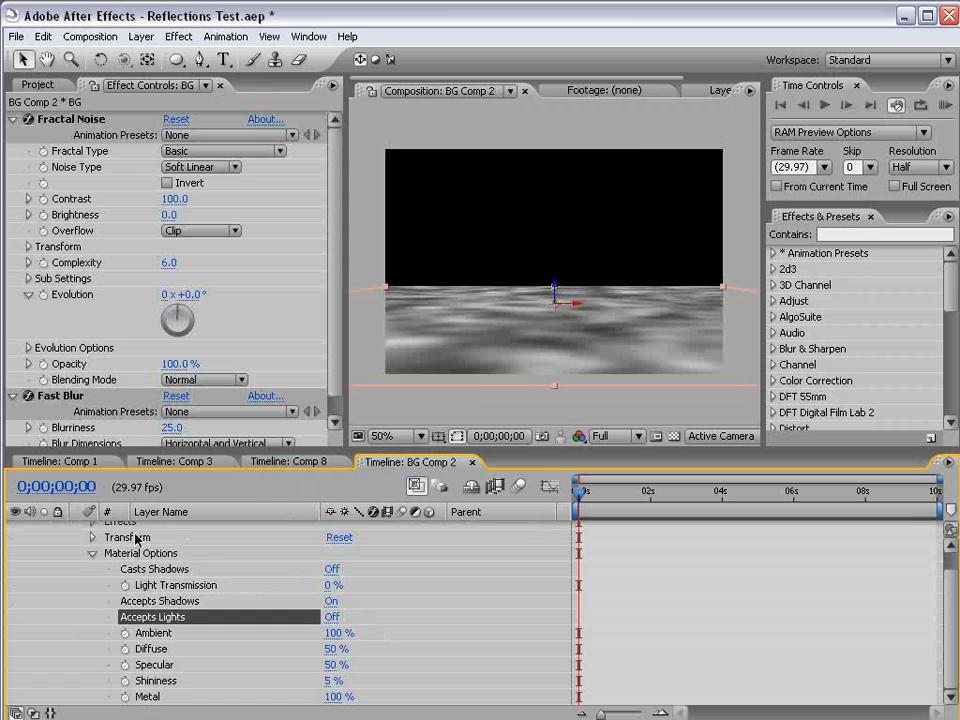
scroll(200, 610, up, 1)
click(75, 530)
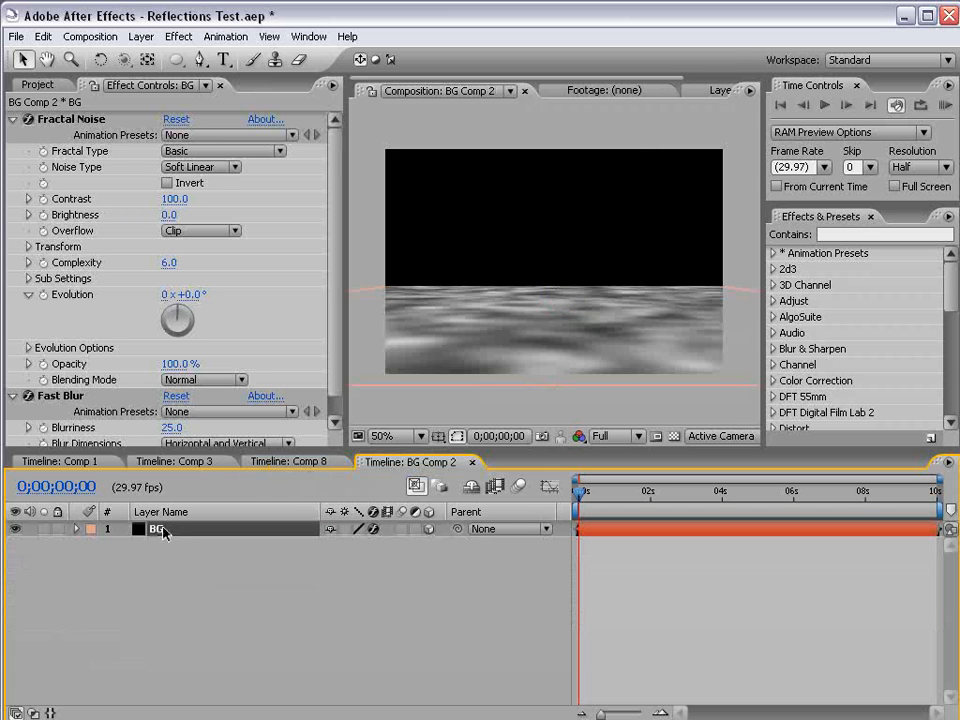
click(290, 462)
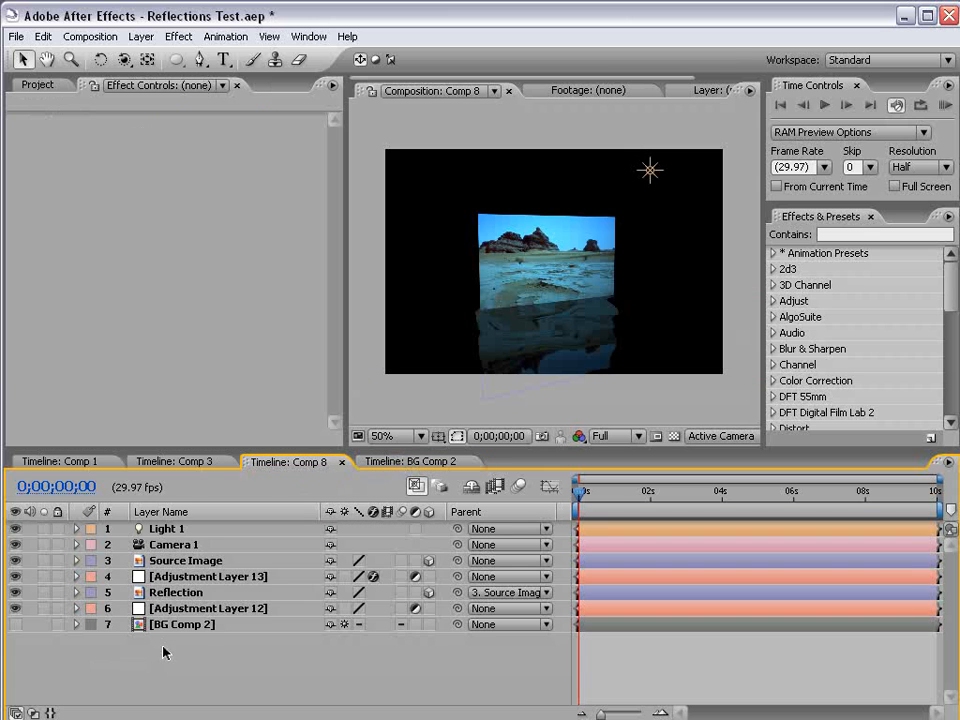
key(ctrl+v)
drag(162, 533, 165, 651)
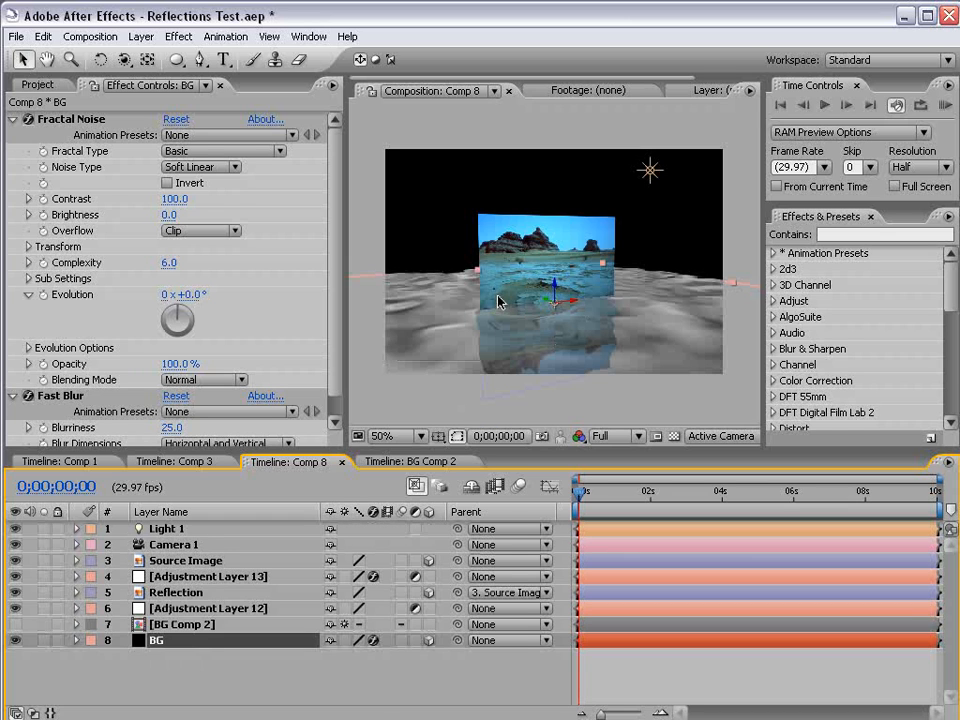
- Turn on Accepts Lights in the material options of the BG layer in Comp 8
click(117, 628)
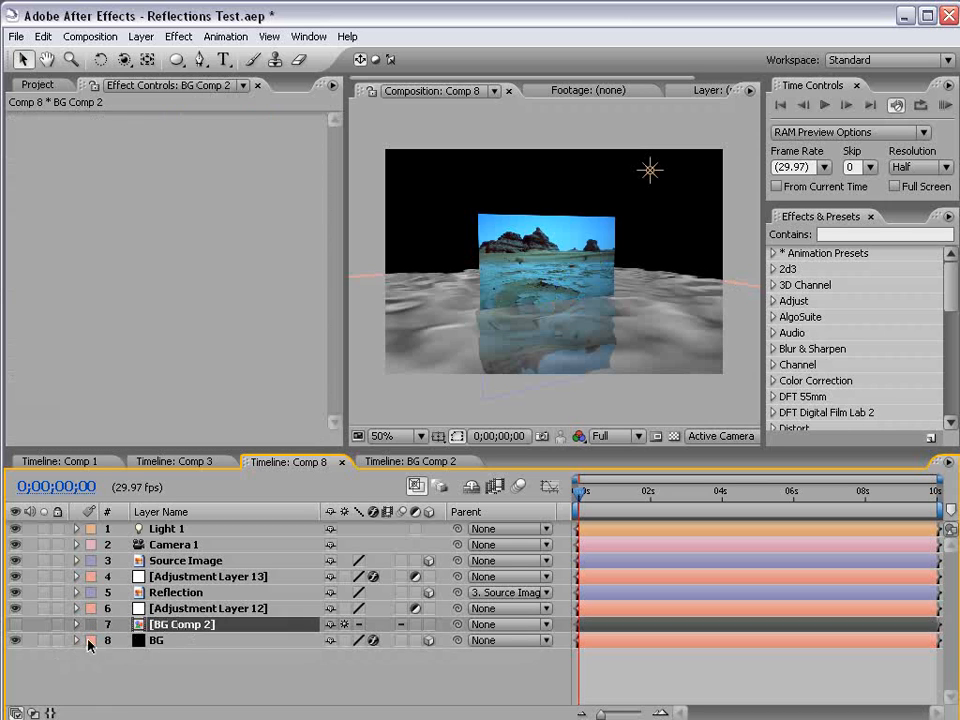
click(76, 640)
click(92, 688)
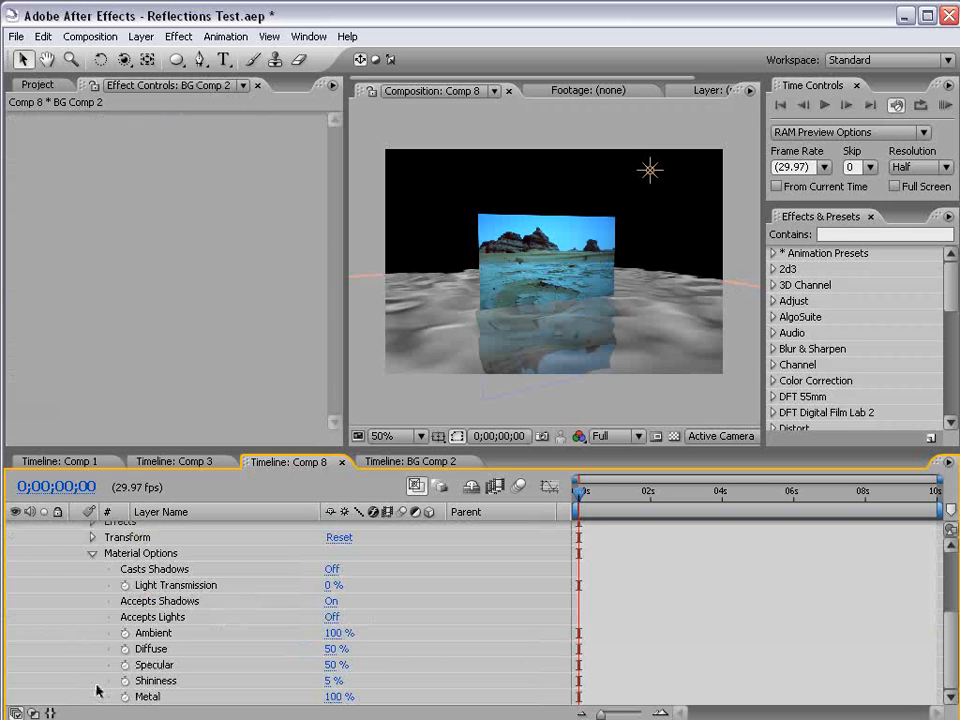
click(331, 617)
scroll(258, 566, up, 2)
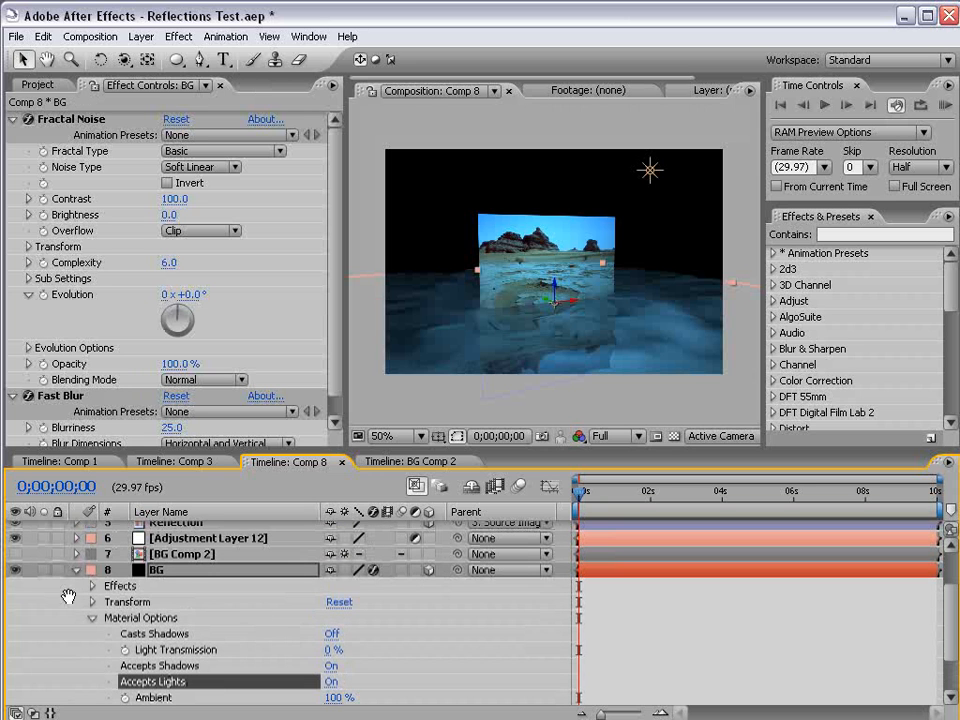
click(76, 570)
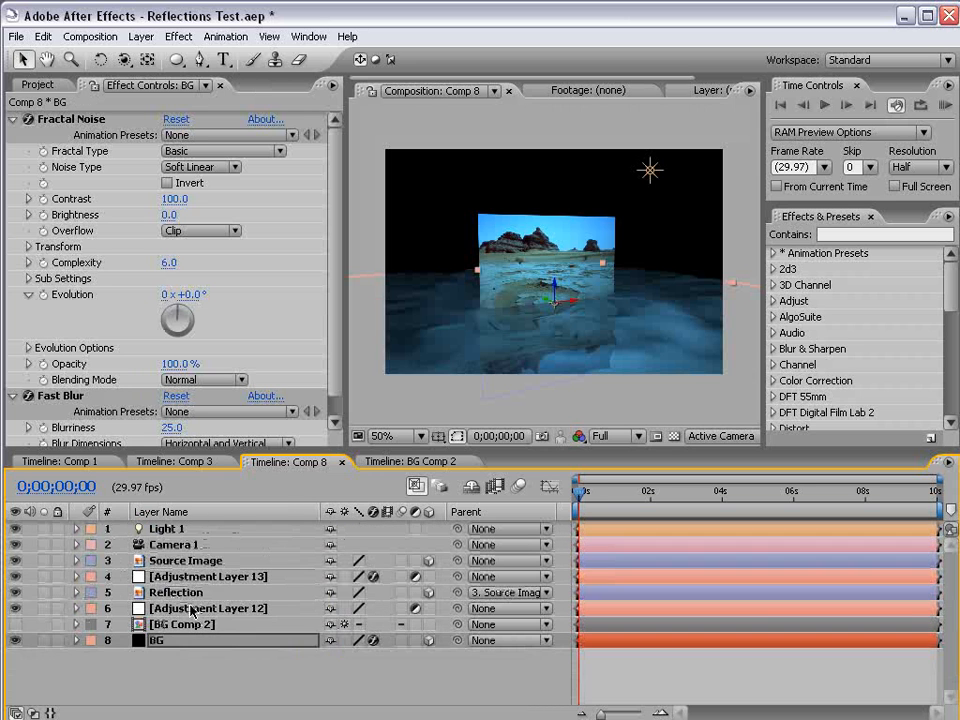
- Rename Adjustment Layer 13, which holds the Displacement Map effect, as Displace
click(166, 562)
click(176, 579)
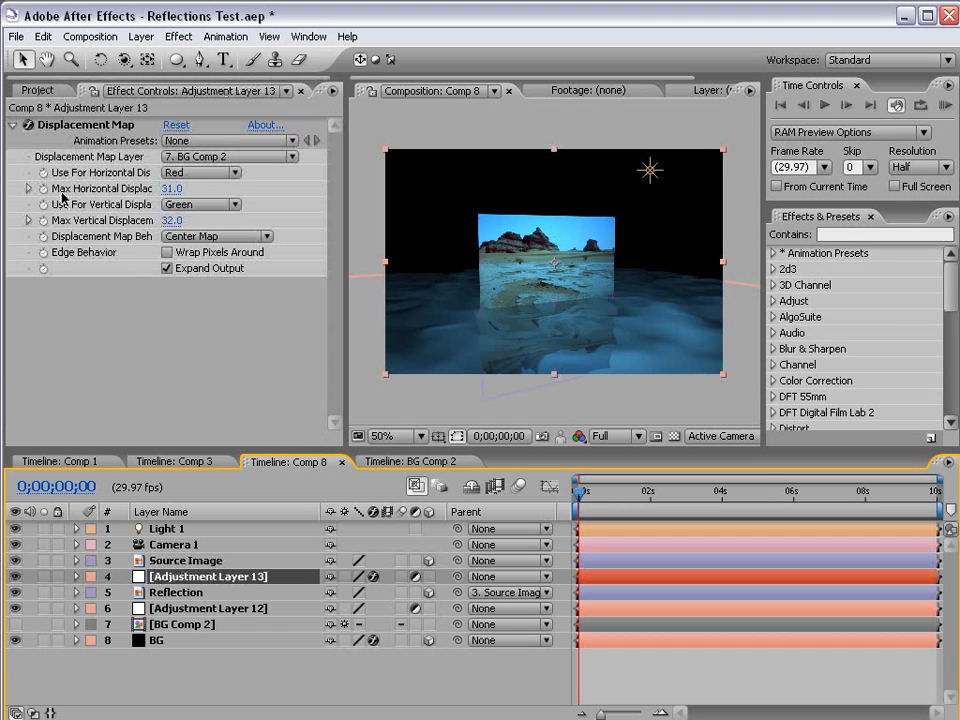
click(163, 628)
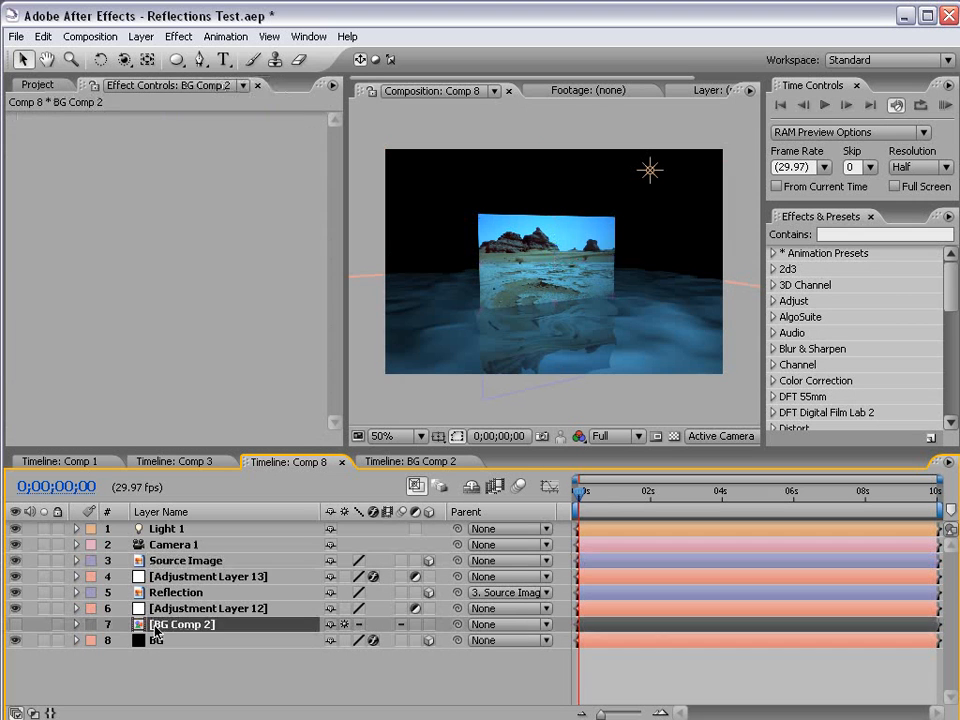
click(150, 577)
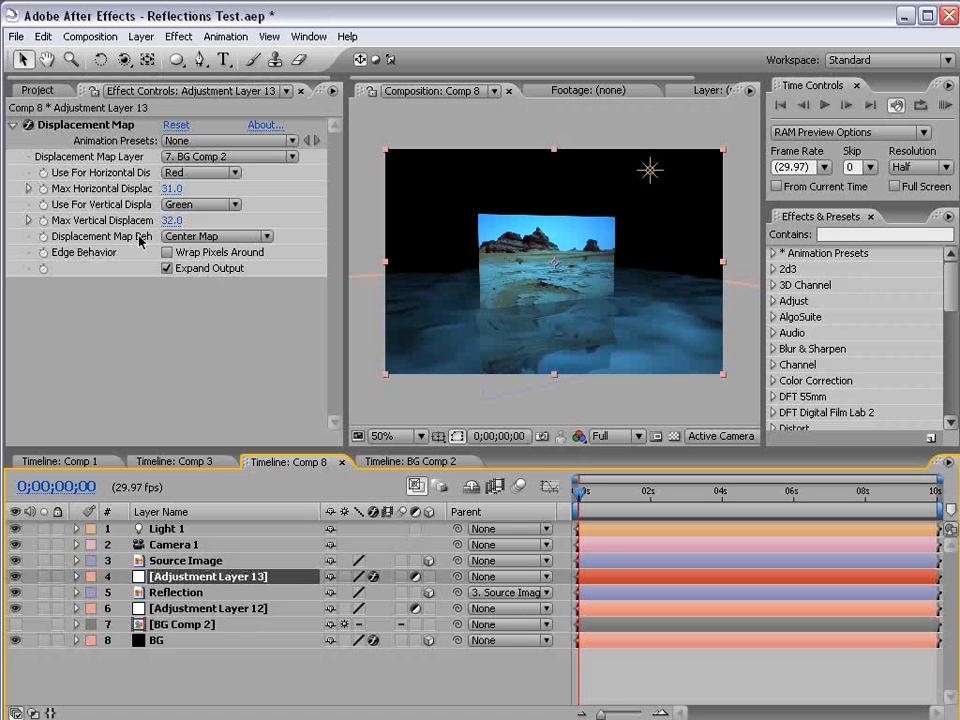
key(Return)
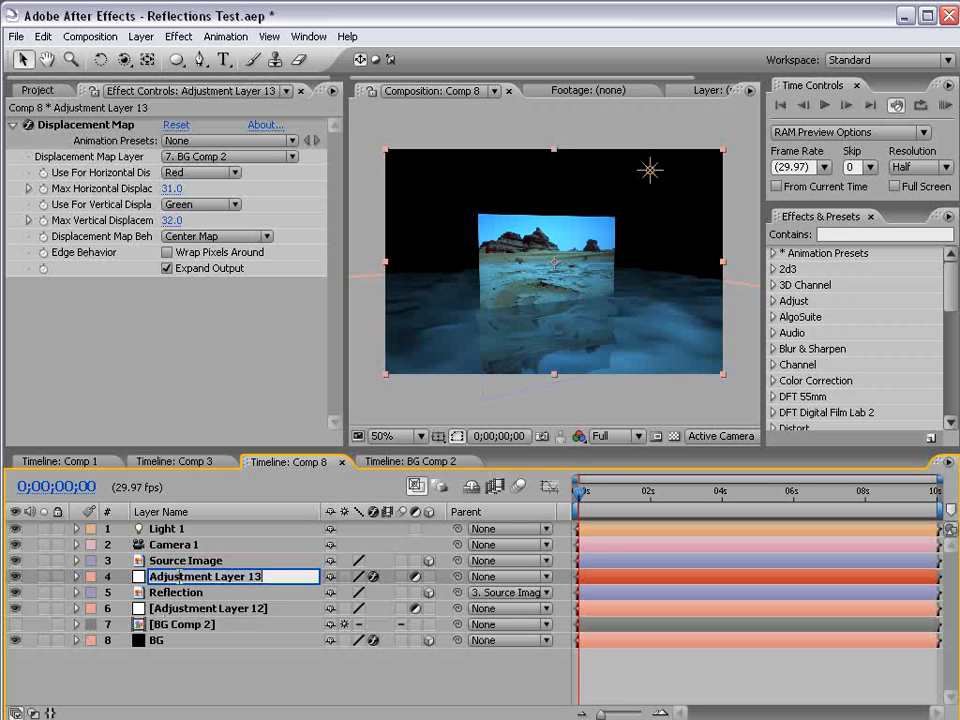
text(Displace)
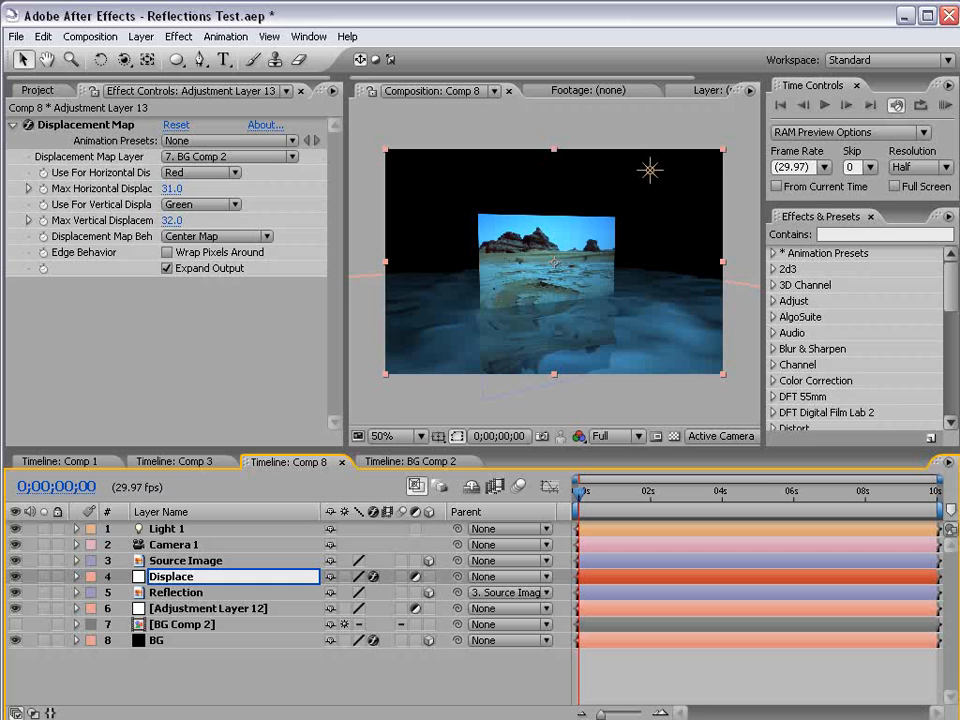
click(210, 681)
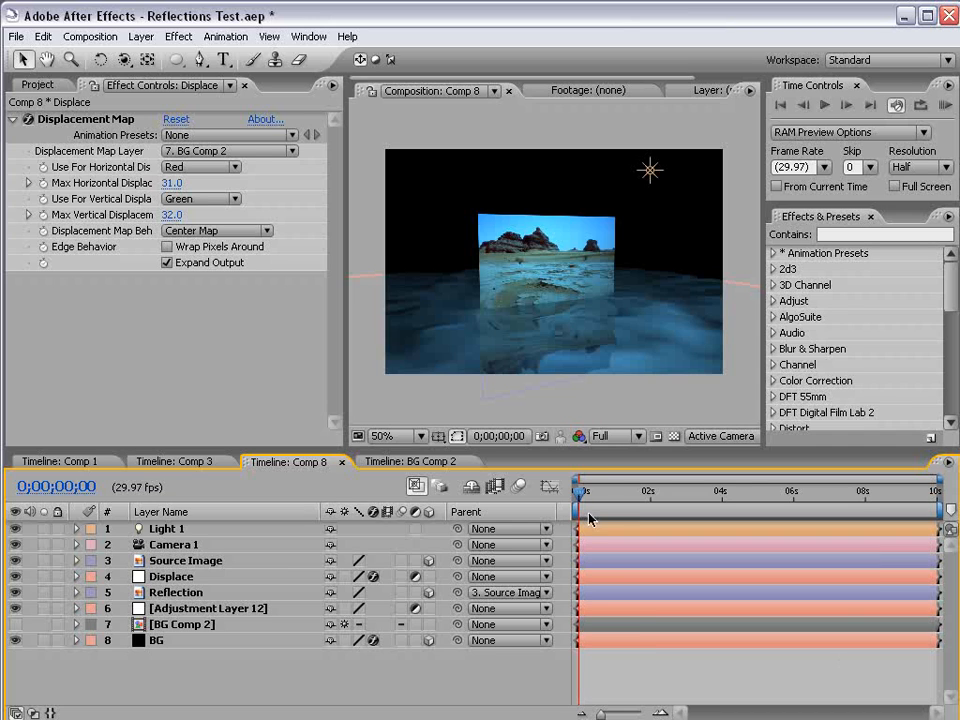
- Orbit the camera to the other side of the picture and lower the BG layer's opacity to 67%
drag(590, 518, 449, 551)
click(193, 627)
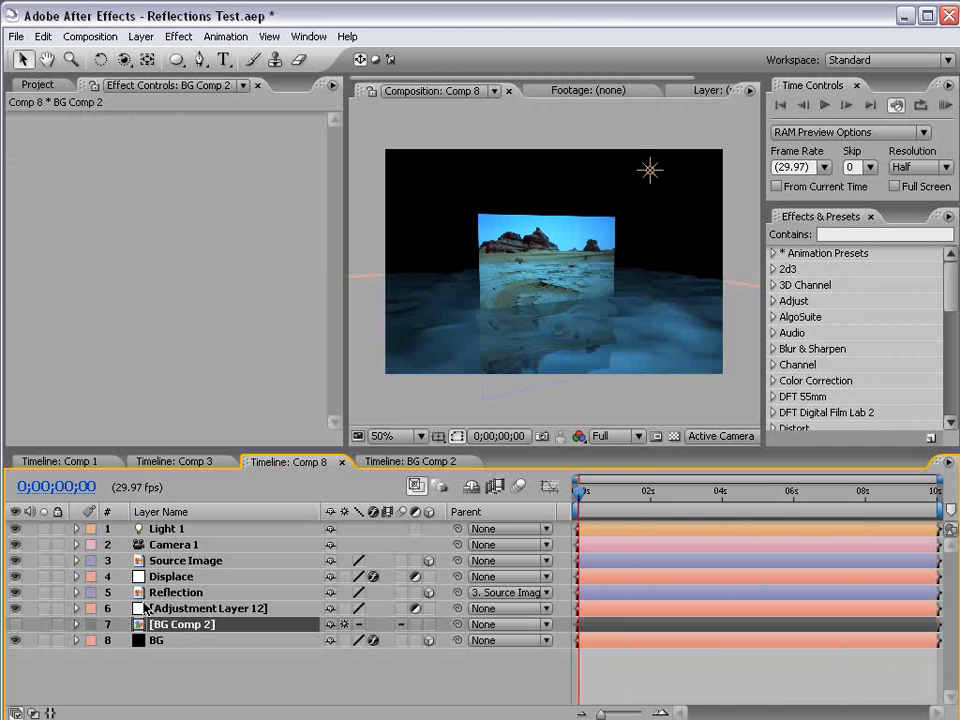
click(124, 59)
drag(615, 281, 525, 275)
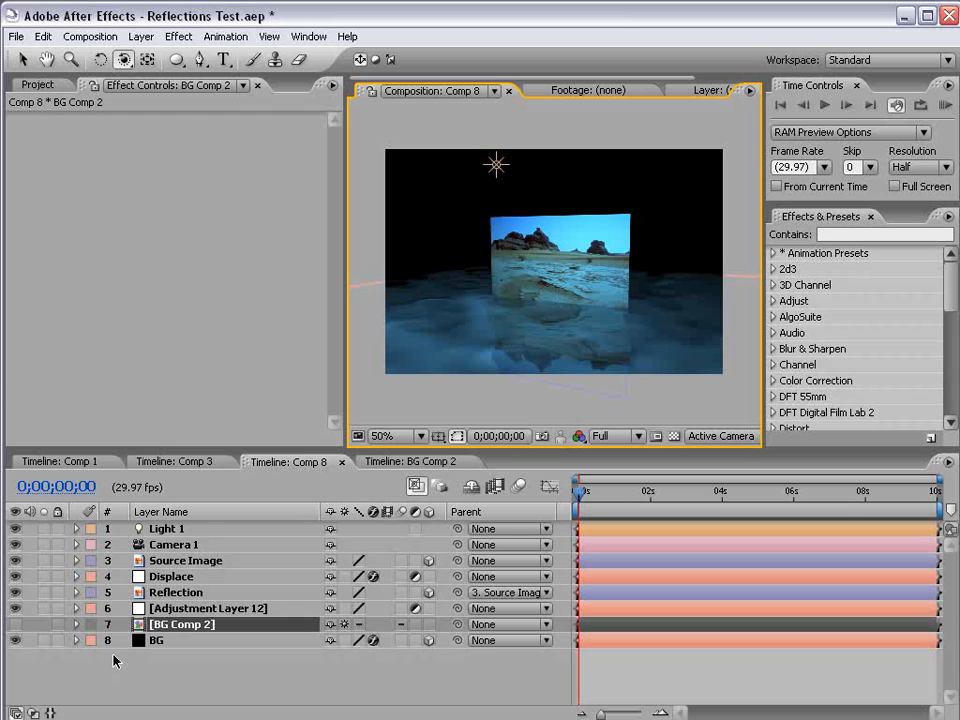
click(150, 640)
key(t)
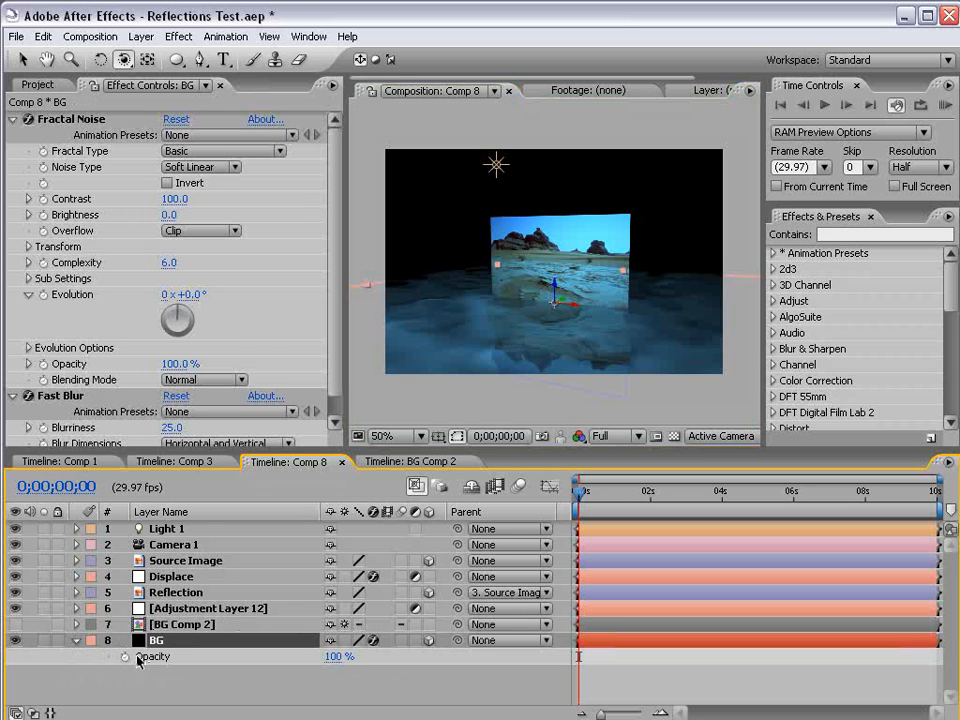
drag(337, 657, 300, 656)
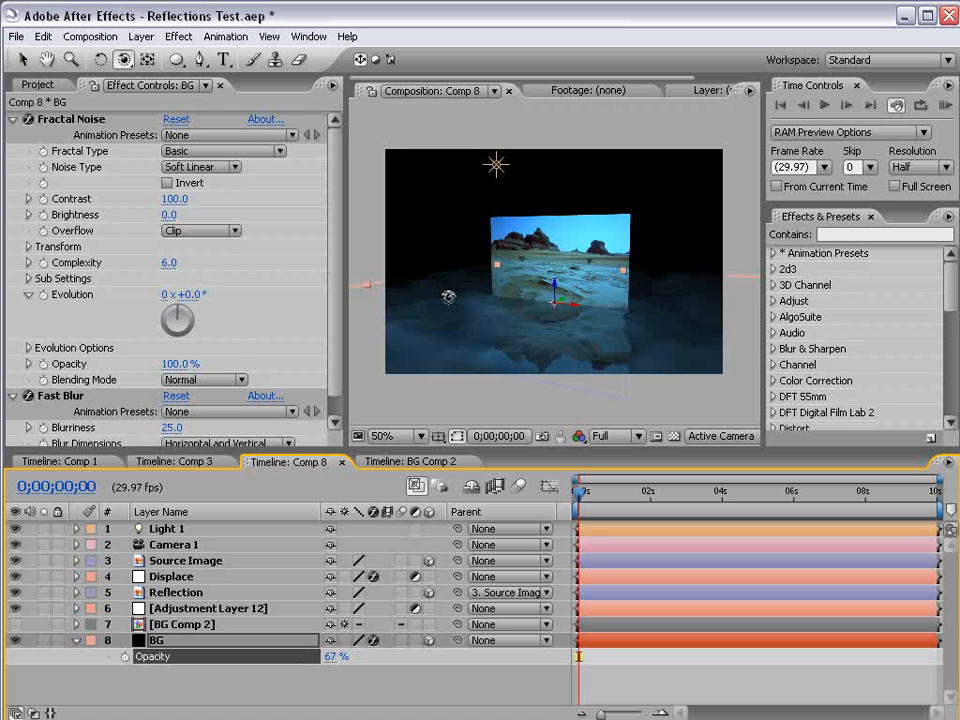
- Lower Light 1 until it sits beside the picture at about mid-height, and check the lighting from other camera angles
drag(450, 298, 537, 281)
key(v)
click(667, 166)
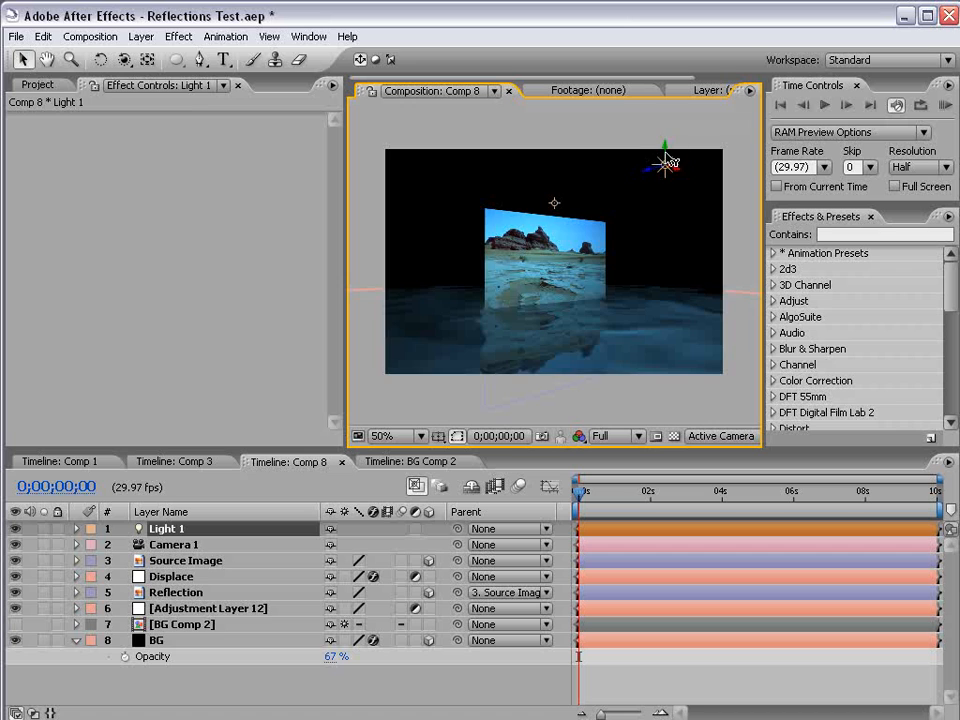
drag(664, 153, 670, 238)
drag(578, 492, 694, 495)
drag(634, 493, 575, 492)
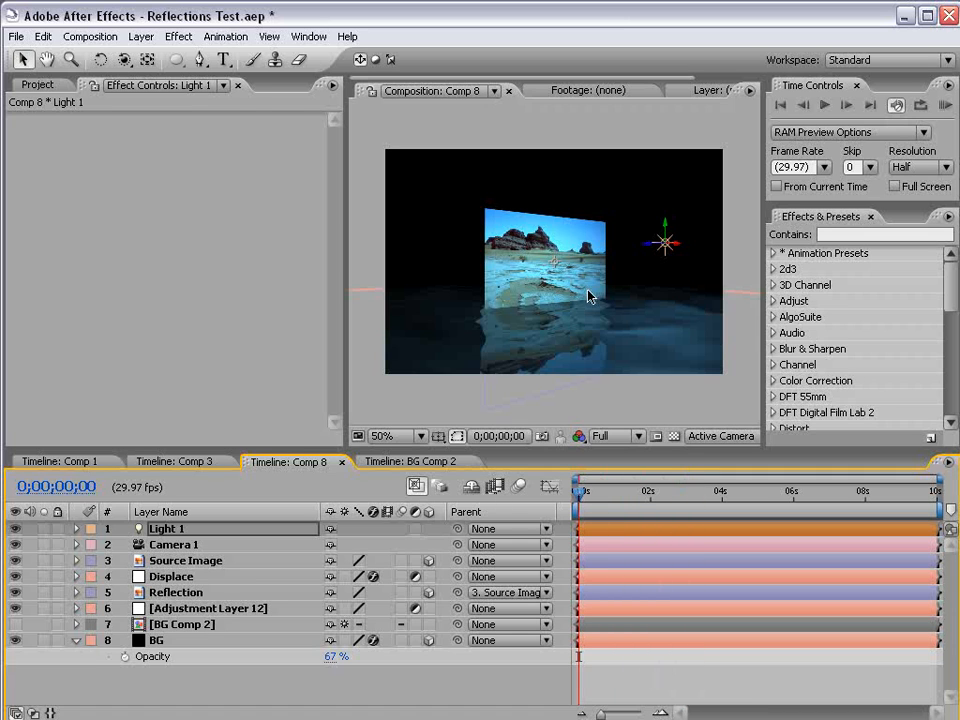
key(c)
drag(634, 306, 495, 306)
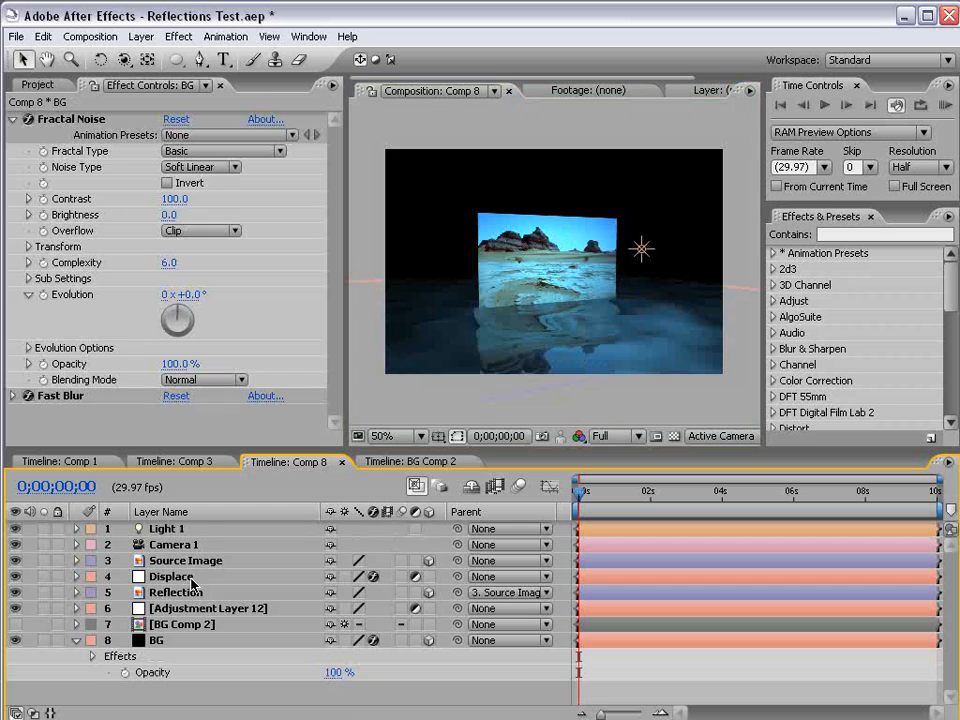
- Apply the Linear Wipe effect to the Reflection layer with Transition Completion at 50%
click(177, 593)
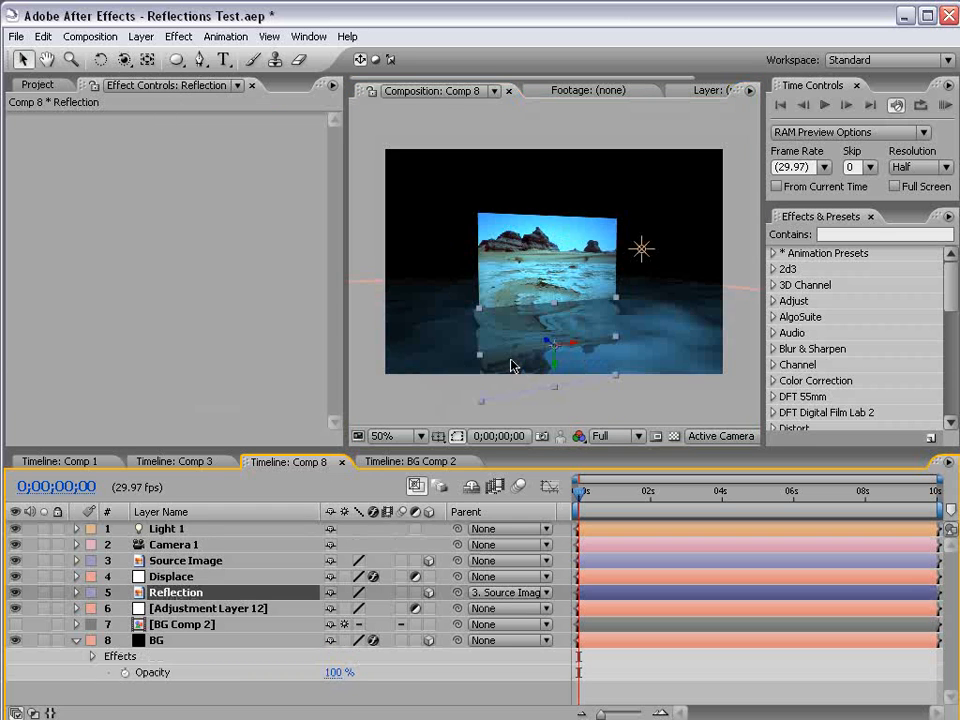
click(179, 37)
mouse_move(220, 591)
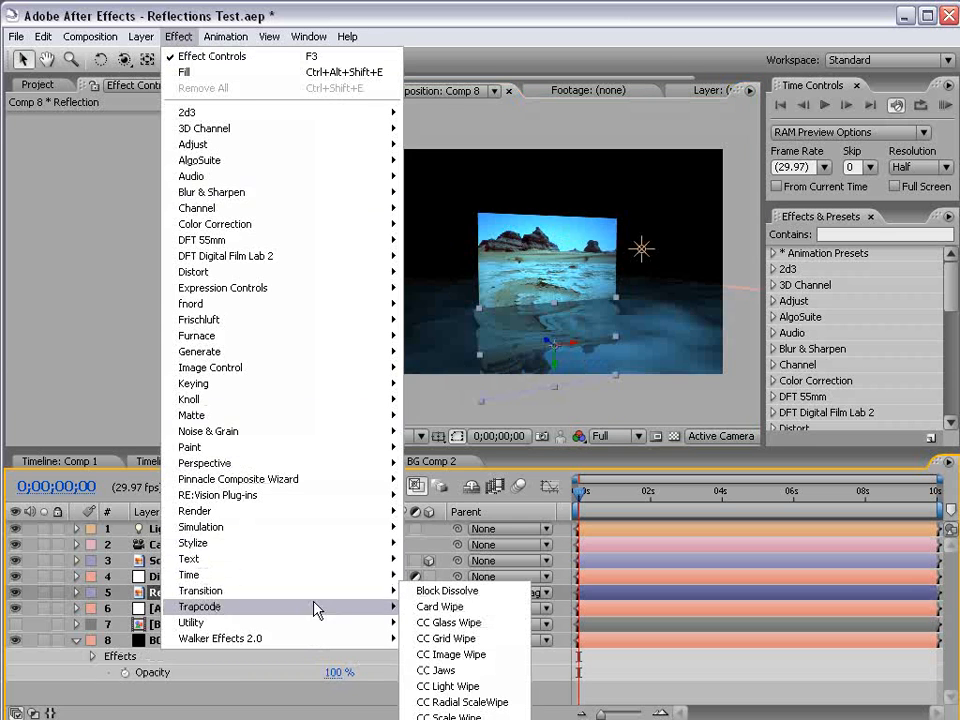
click(448, 719)
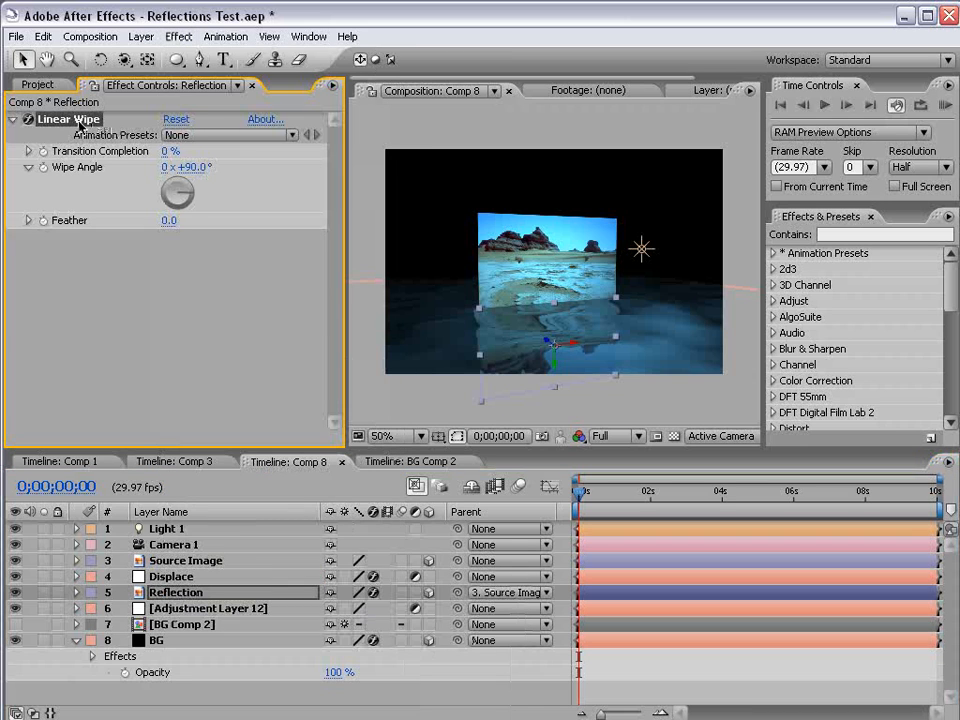
click(176, 150)
key(Return)
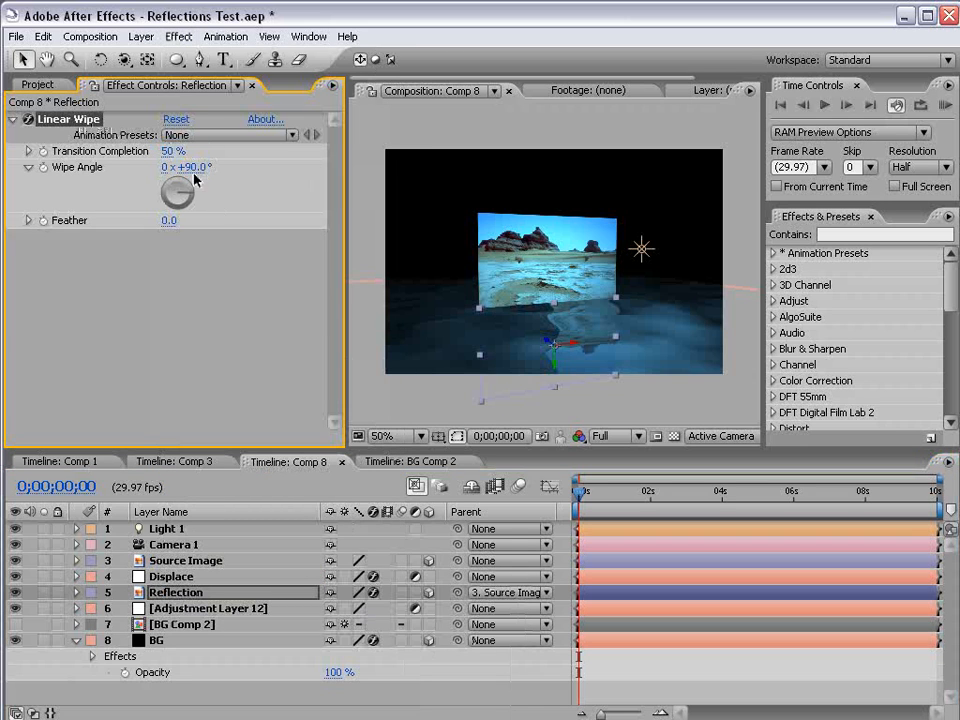
- Set the Reflection layer's Linear Wipe to a 180° wipe angle and a feather of 165
click(196, 167)
text(180)
key(Return)
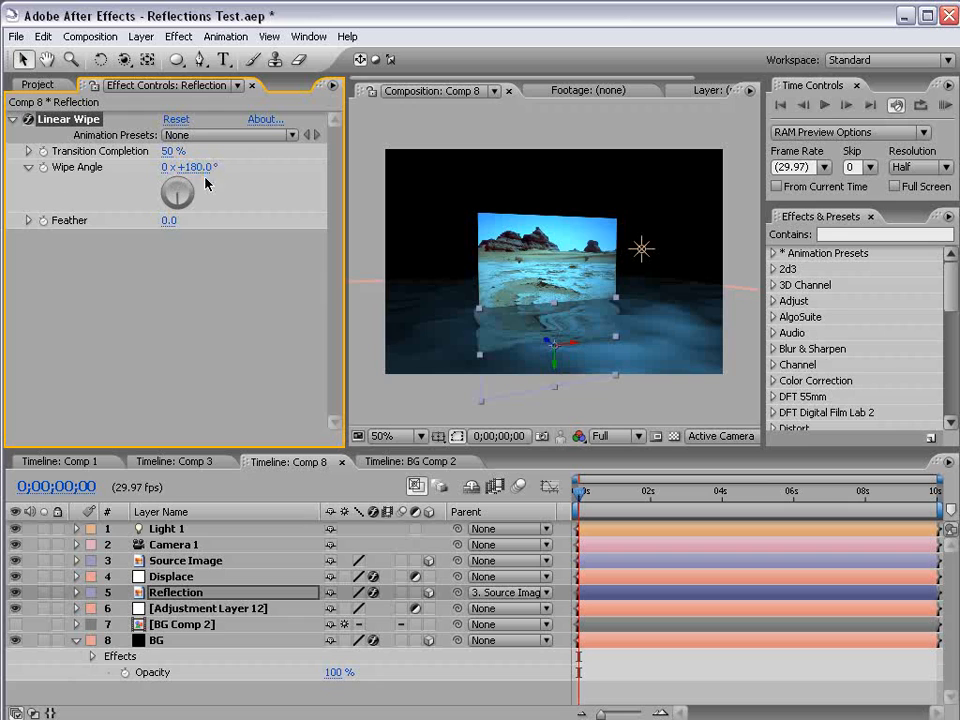
drag(168, 220, 257, 212)
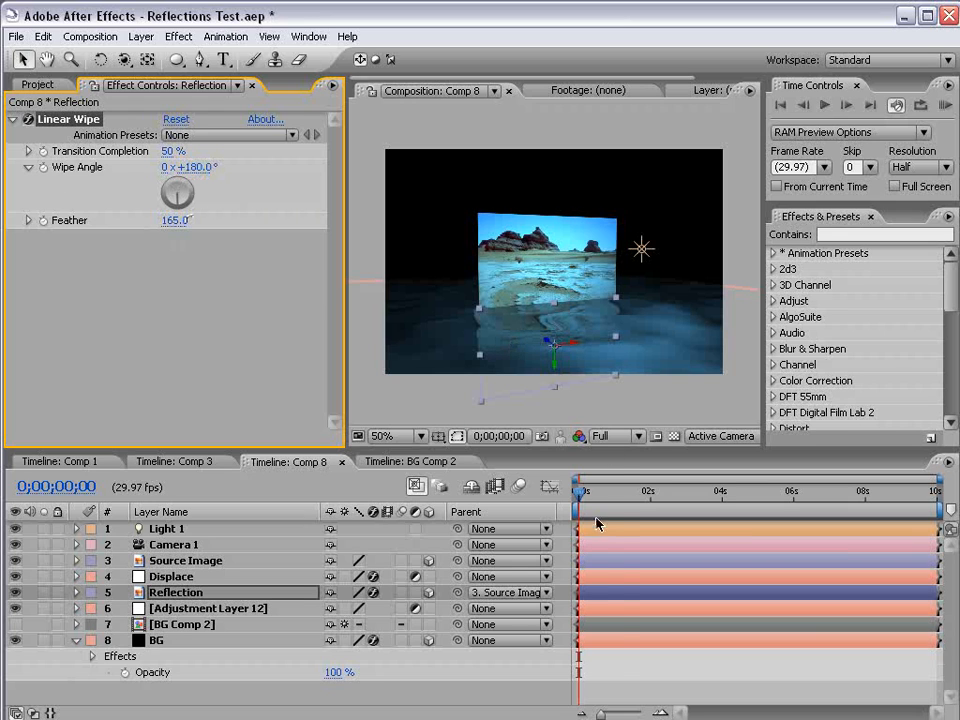
- Set keyframes for Camera 1's Point of Interest and Position at 0;00;04;03
drag(600, 491, 725, 492)
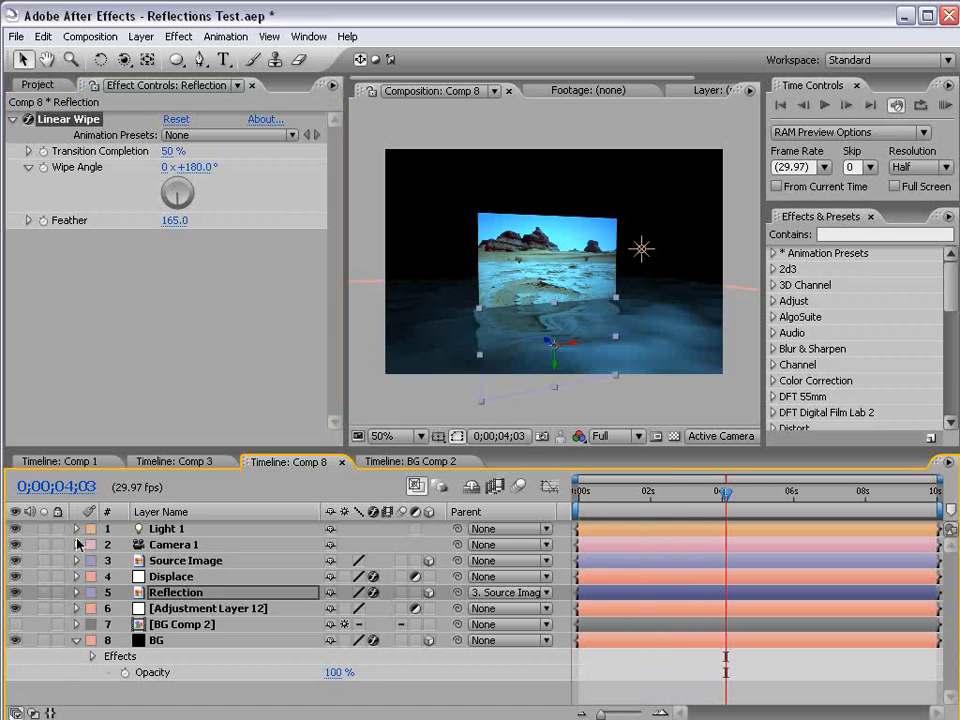
click(77, 544)
key(p)
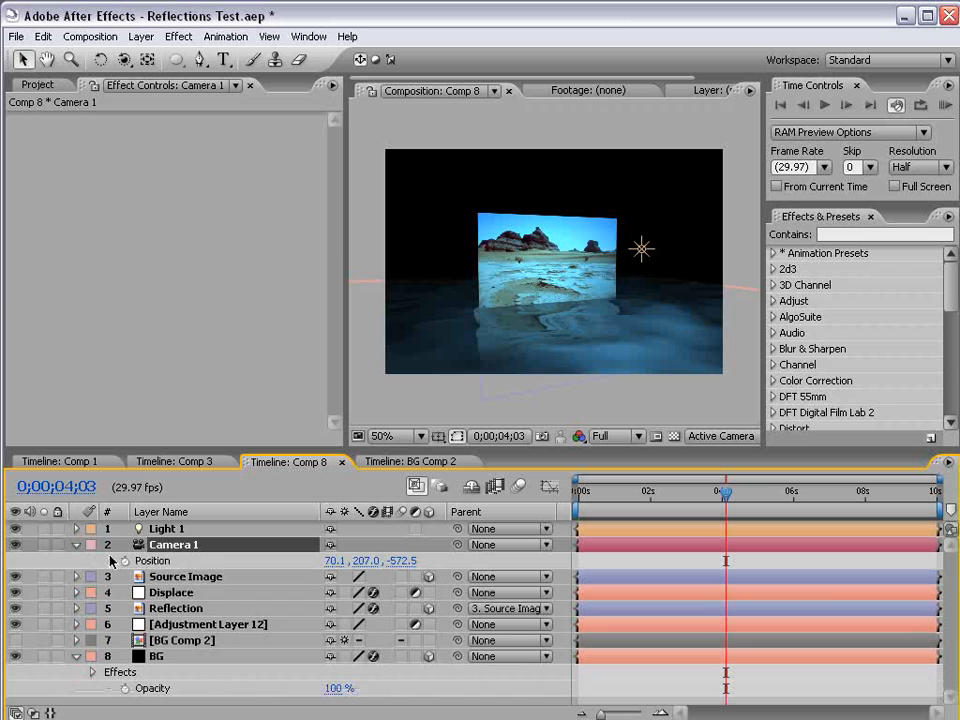
key(shift+a)
click(124, 561)
click(124, 577)
- Orbit the camera at the first frame to Position 803.6, 185.1, -484.3 and preview the camera move
drag(658, 492, 578, 492)
key(c)
drag(628, 291, 557, 300)
key(KP_0)
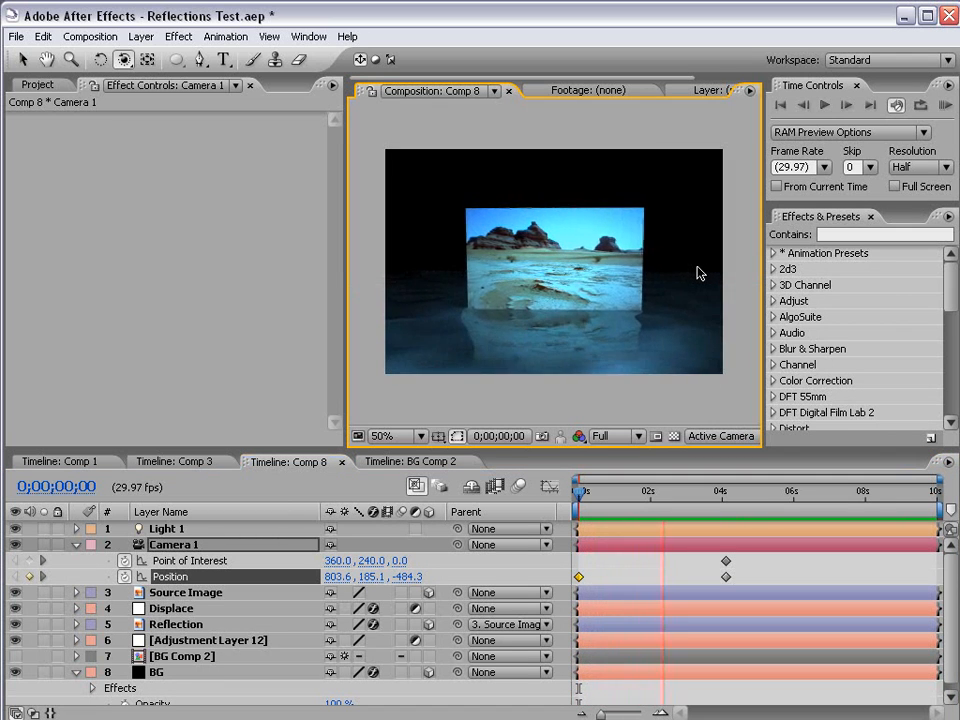
key(space)
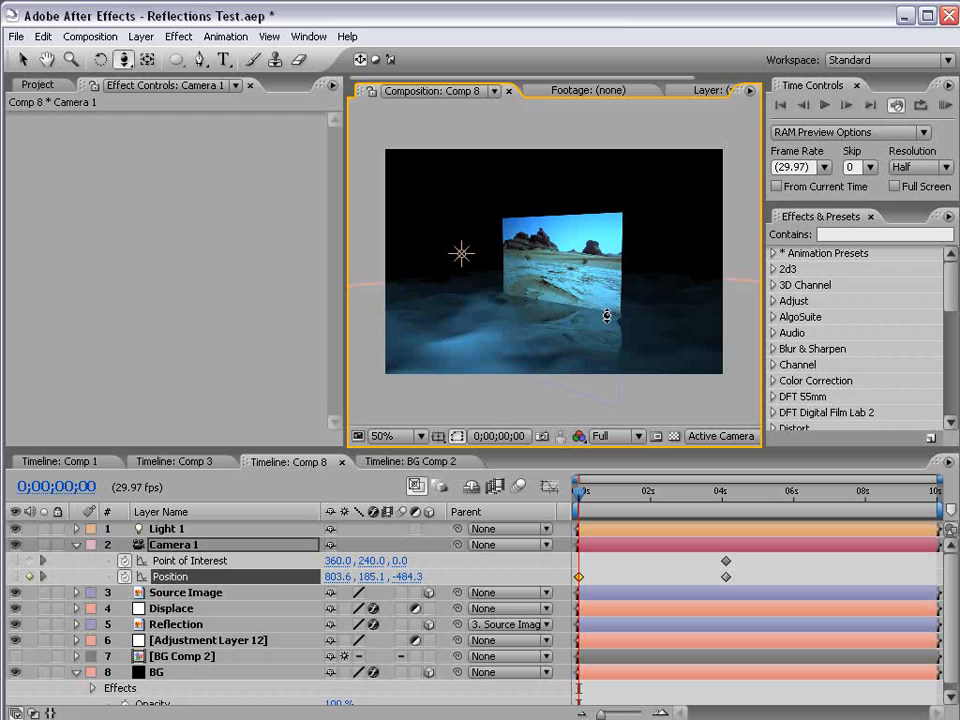
- Orbit the camera at the first frame to Position 511.3, 207.0, -614.2 and collapse Camera 1's properties
drag(619, 306, 677, 304)
click(538, 585)
key(v)
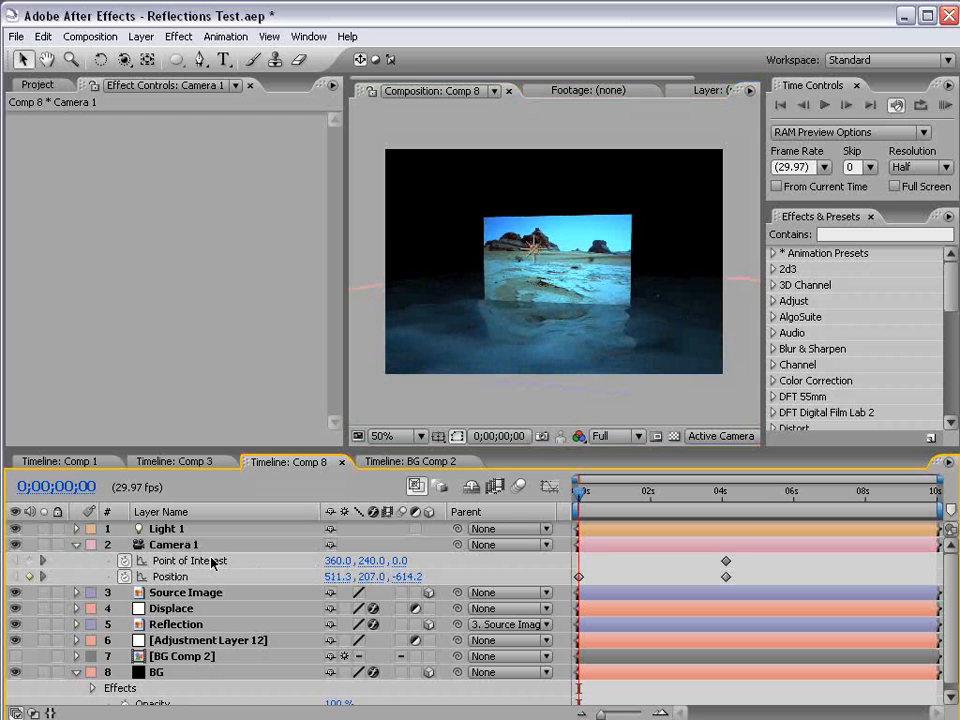
click(77, 545)
- Review the settings of the Displace, BG and BG Comp 2 layers, leaving their properties collapsed
click(172, 577)
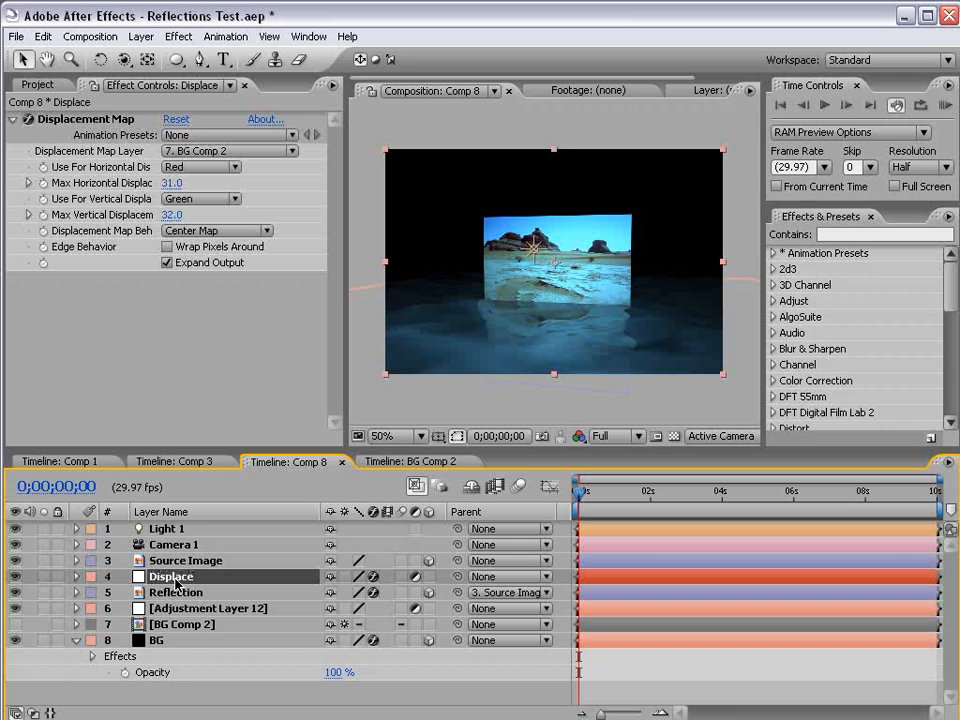
click(156, 638)
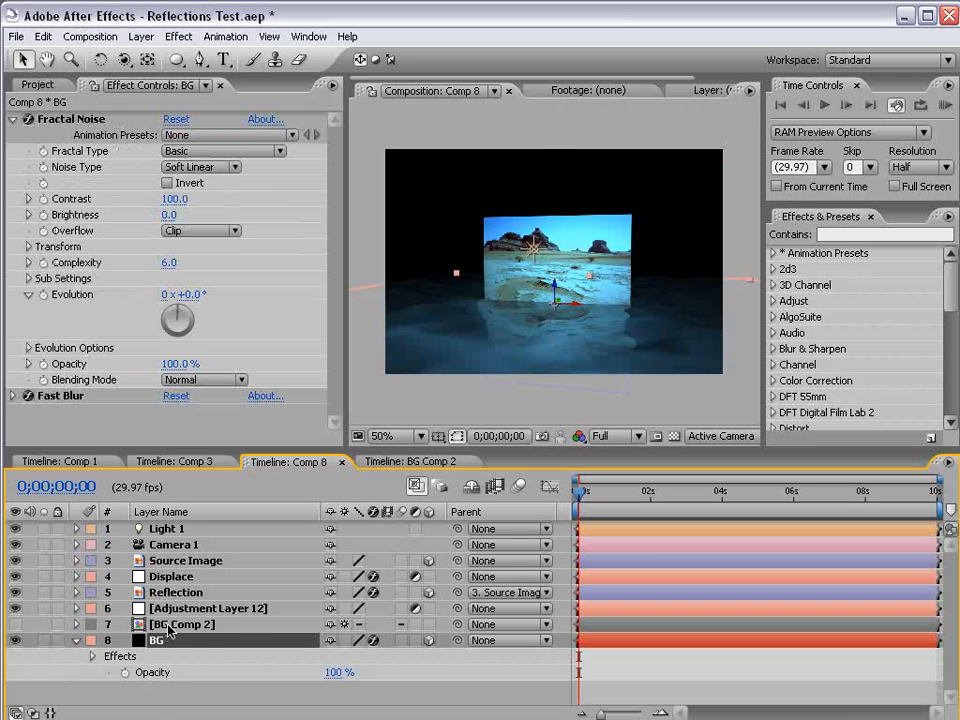
click(170, 625)
click(77, 624)
click(77, 624)
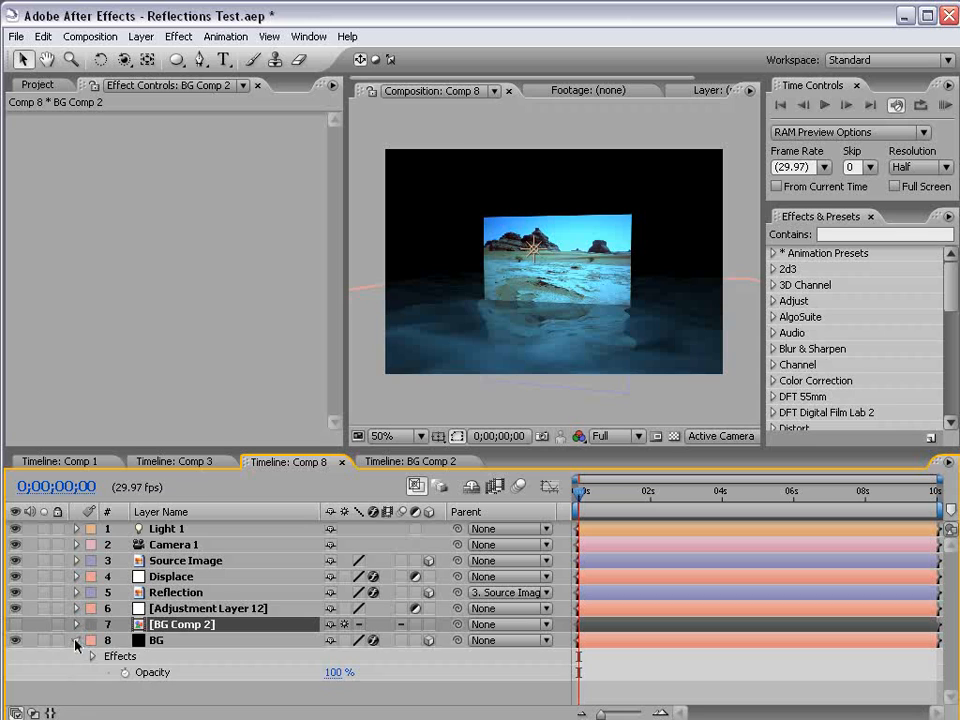
click(76, 640)
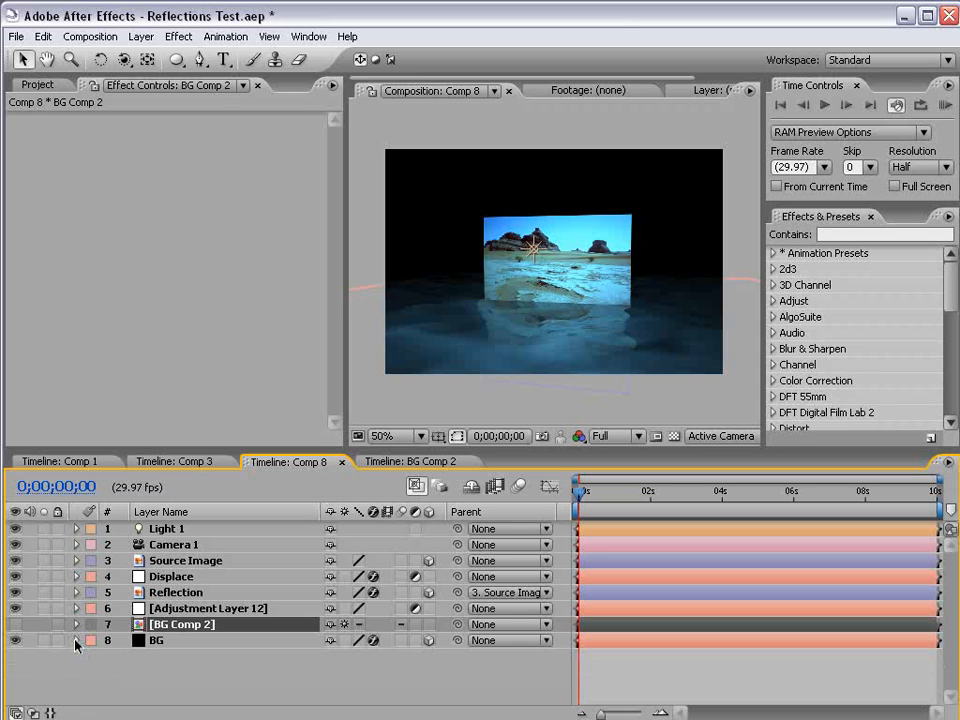
- Track and orbit the camera at the first frame so the picture sits left of centre with more floor in view
key(c)
key(c)
key(c)
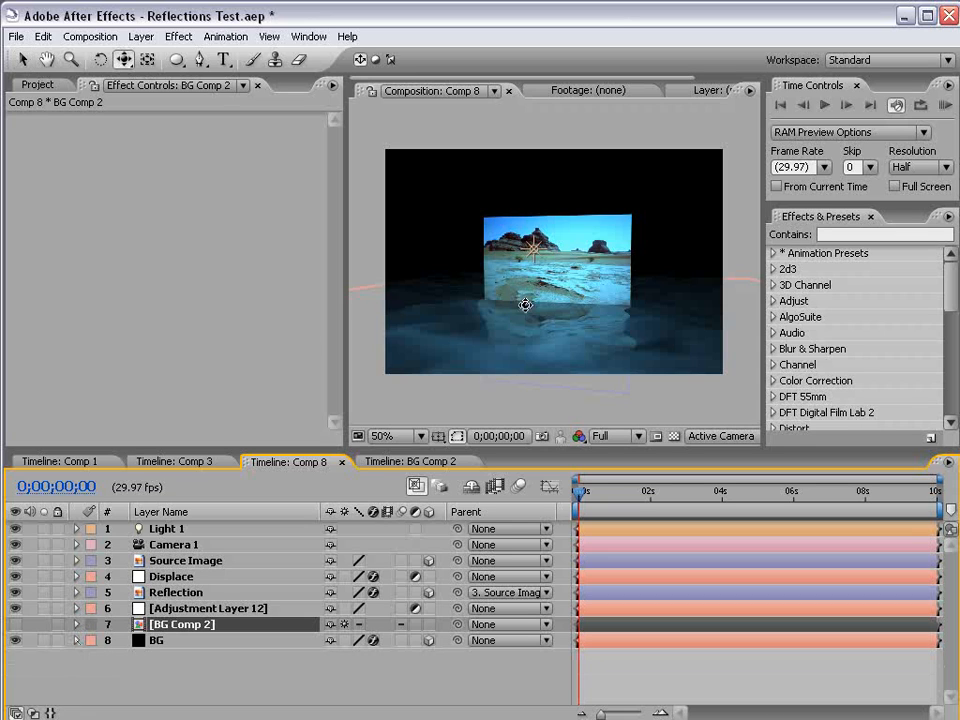
drag(555, 331, 534, 377)
key(c)
drag(521, 317, 589, 332)
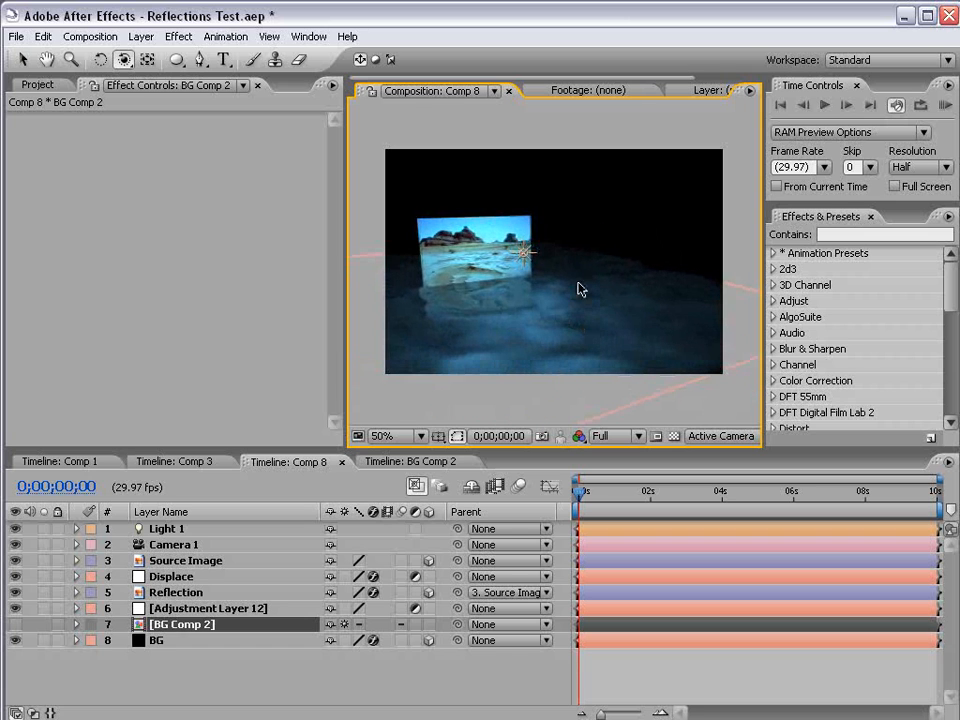
key(c)
drag(557, 266, 557, 262)
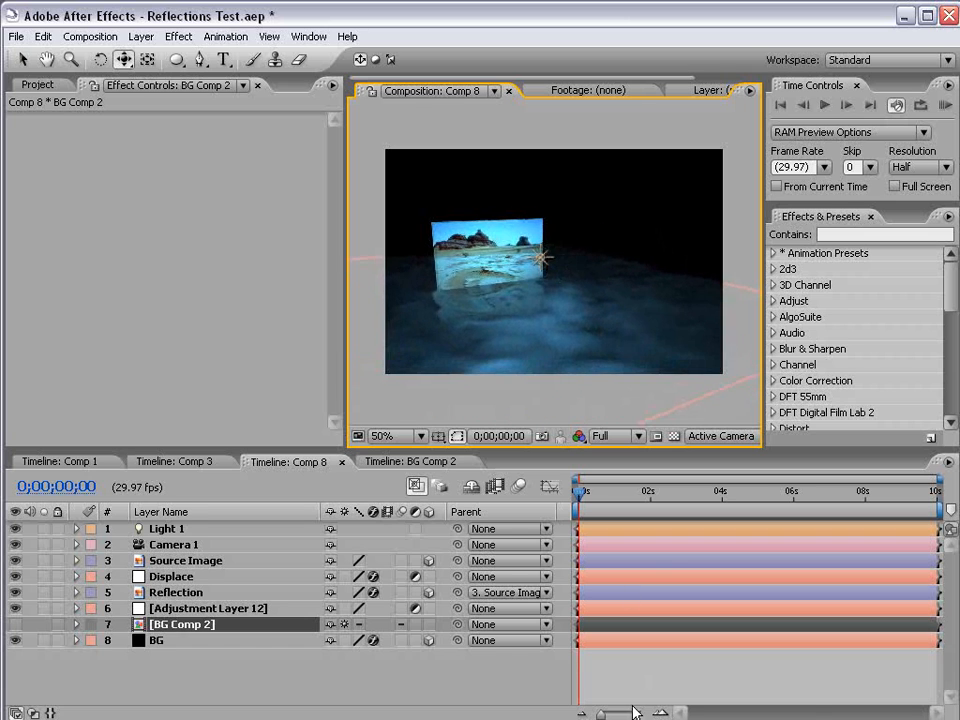